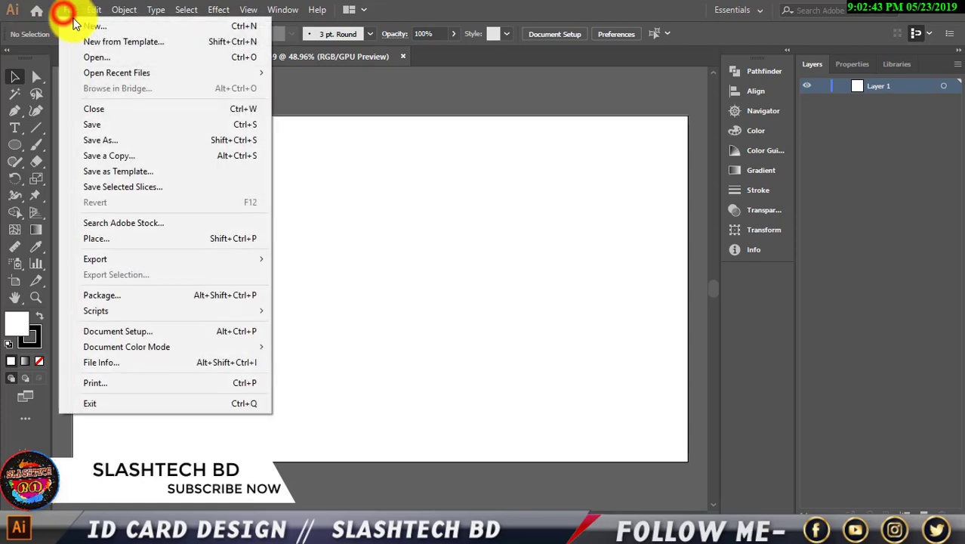
Create a new document from the 2.125 × 3.375 in portrait card preset with 2 artboards.
click(86, 22)
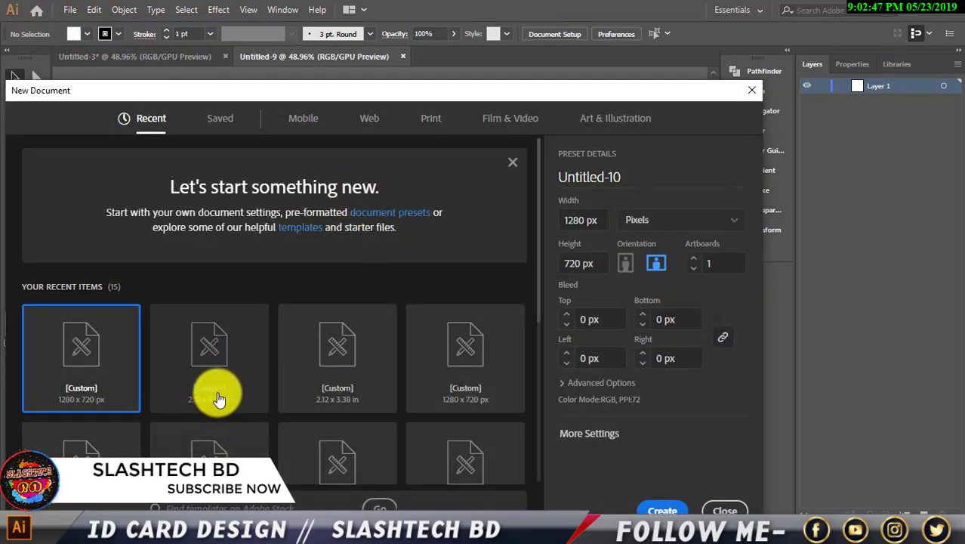
click(301, 383)
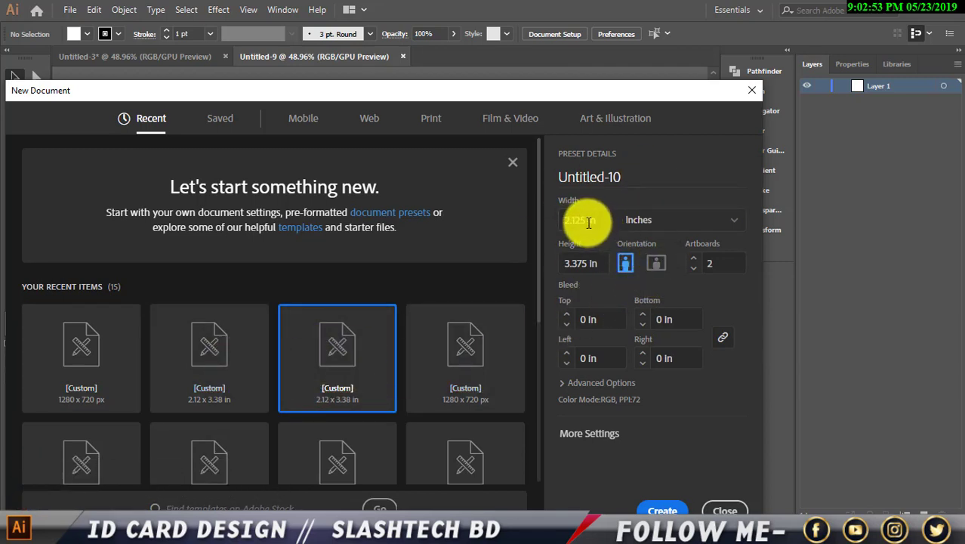
drag(587, 220, 559, 223)
drag(579, 261, 535, 263)
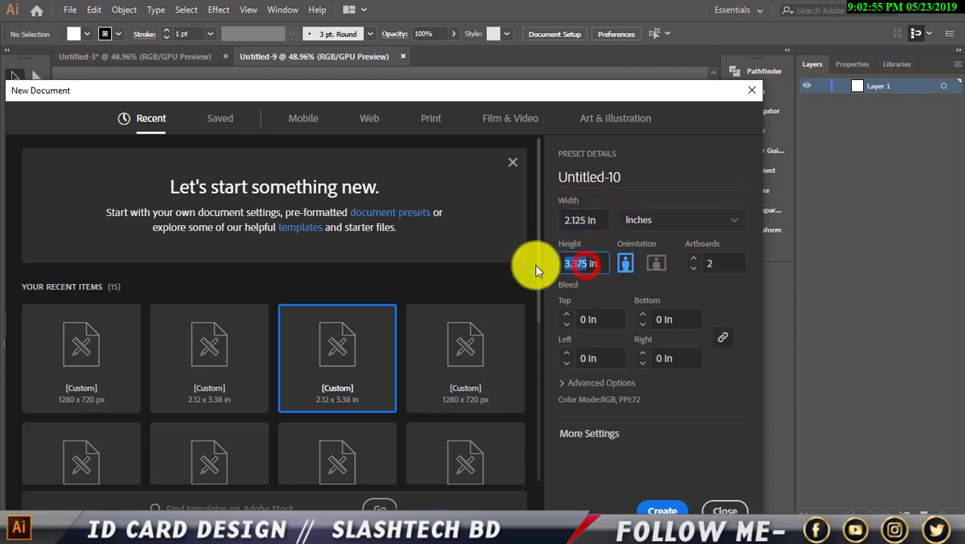
click(588, 265)
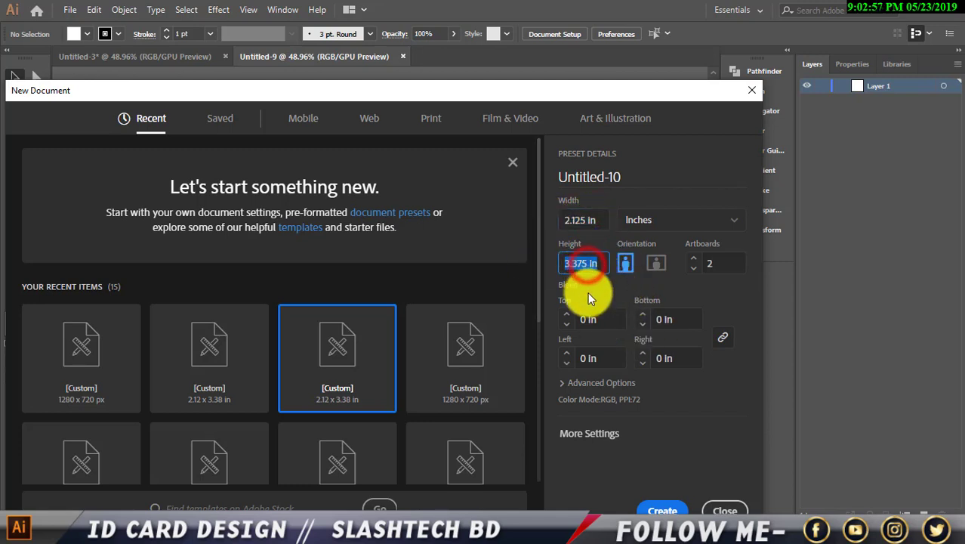
click(588, 293)
click(693, 257)
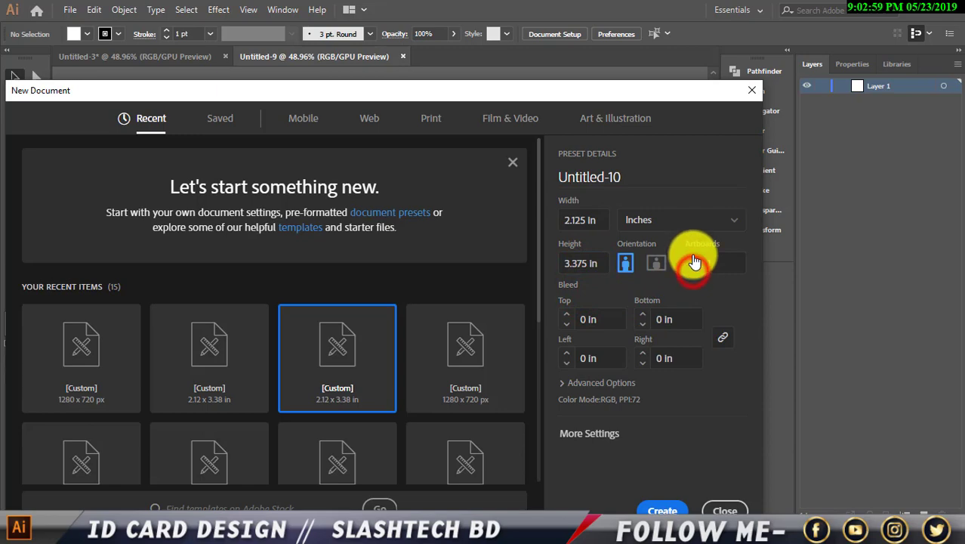
click(662, 507)
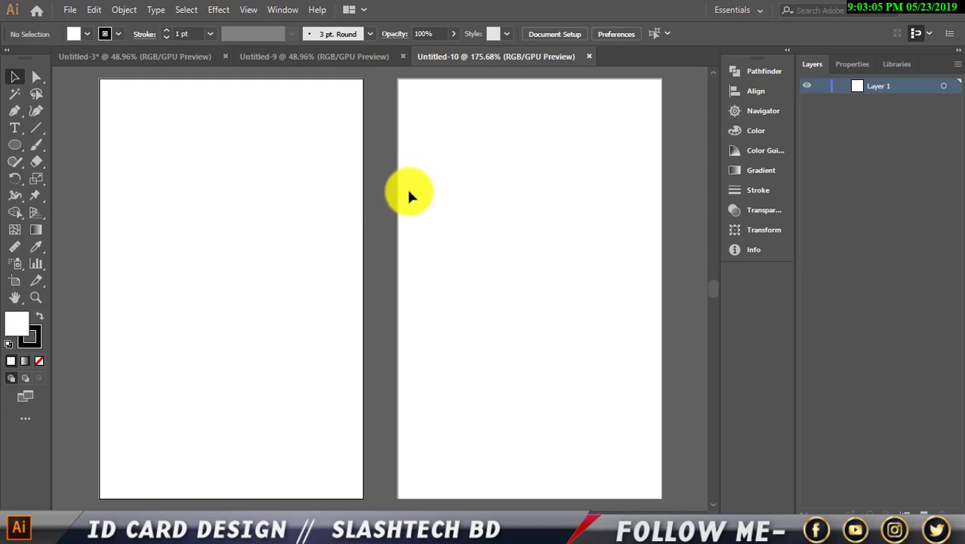
Draw a thin rectangle bar across the top of the first artboard.
key(ctrl+minus)
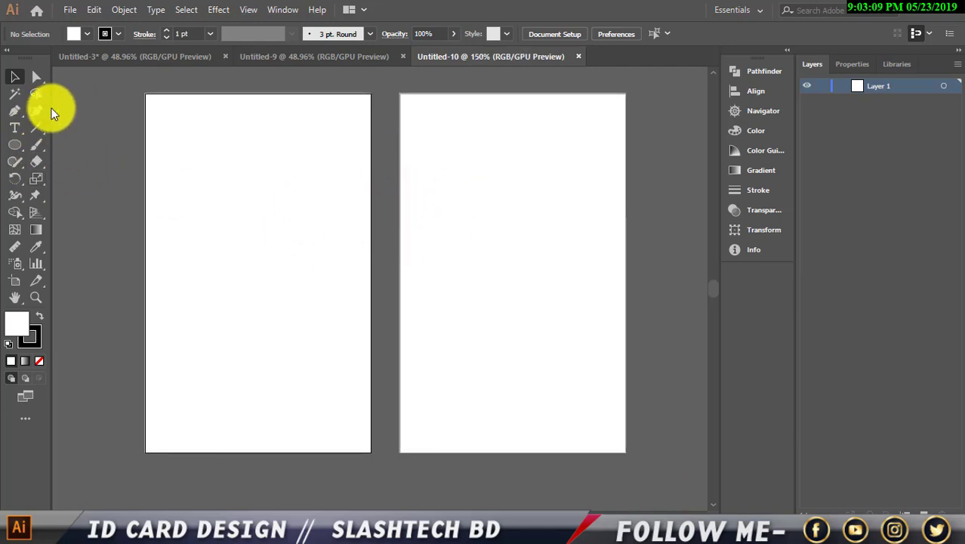
scroll(54, 151, up, 1)
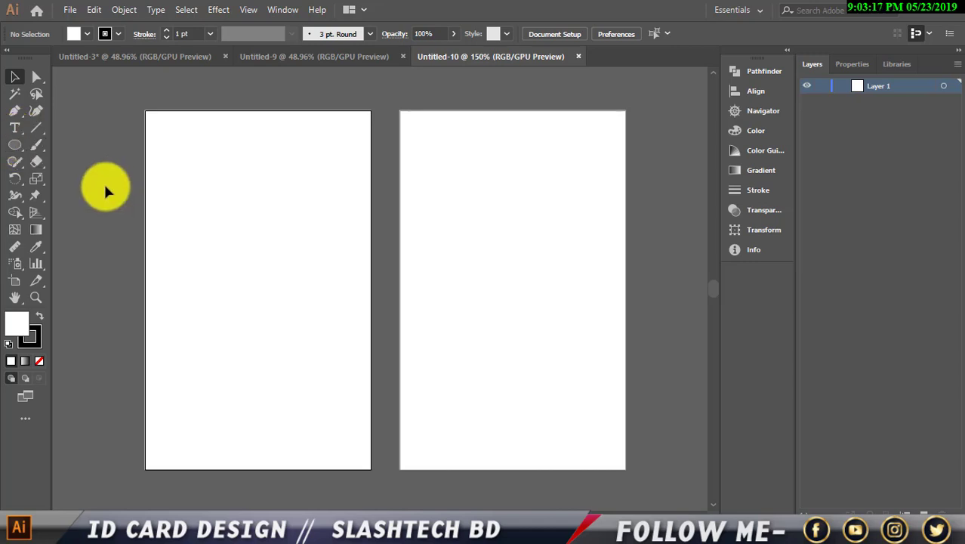
click(14, 145)
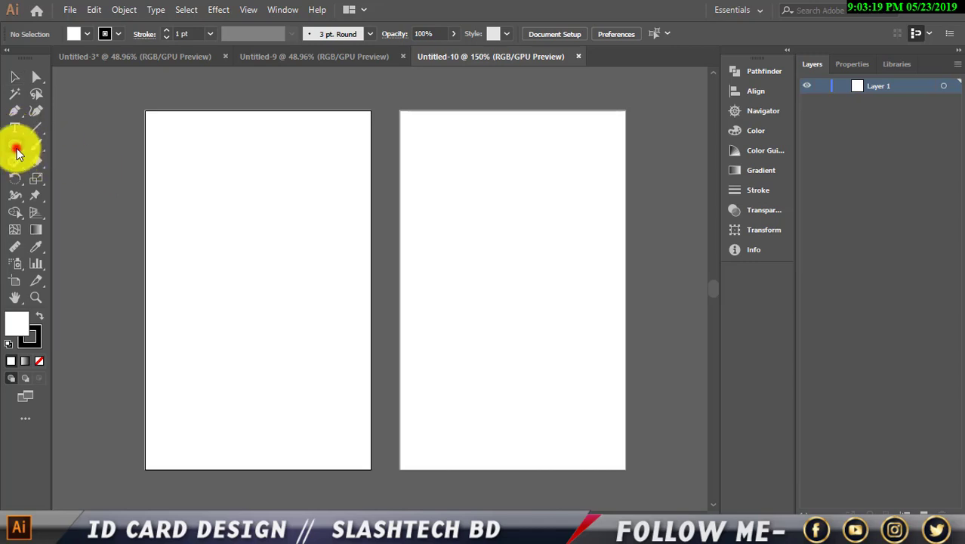
click(50, 147)
scroll(165, 170, up, 1)
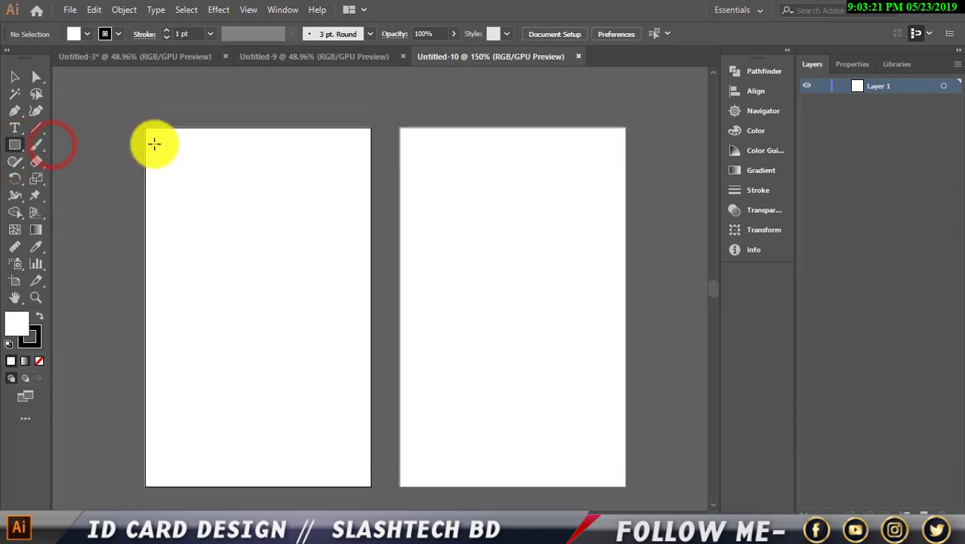
drag(145, 127, 371, 156)
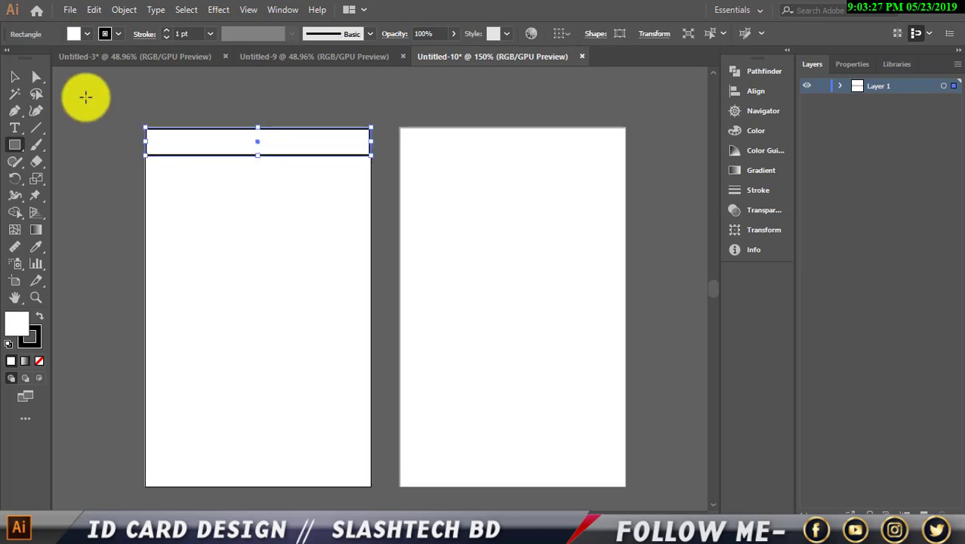
Fill the bar black, deselect it and zoom in to check its top edge.
click(88, 34)
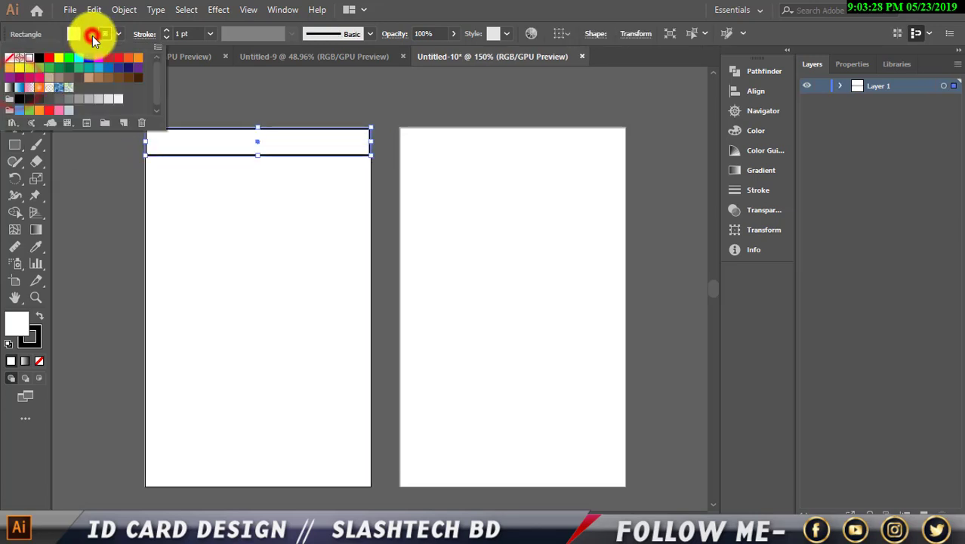
click(40, 60)
click(14, 77)
click(216, 71)
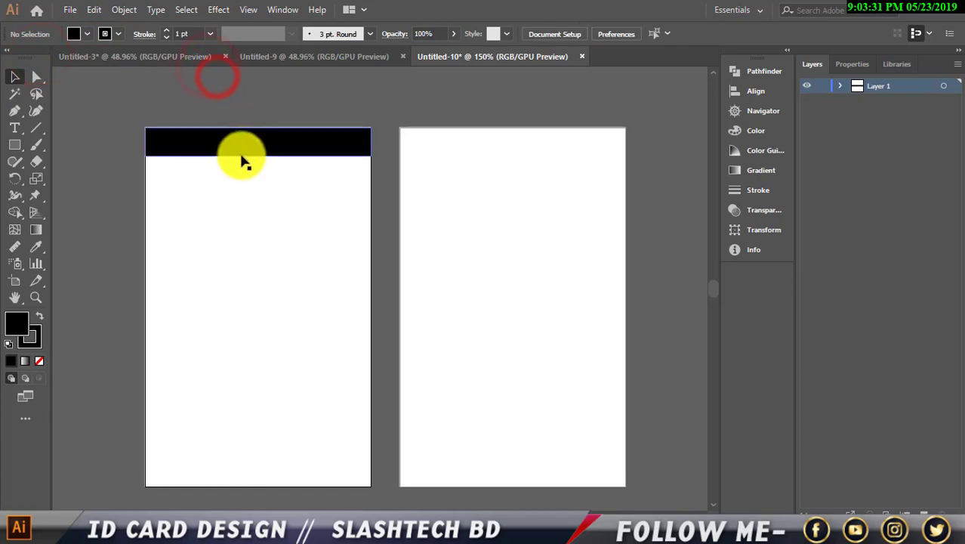
scroll(236, 164, up, 4)
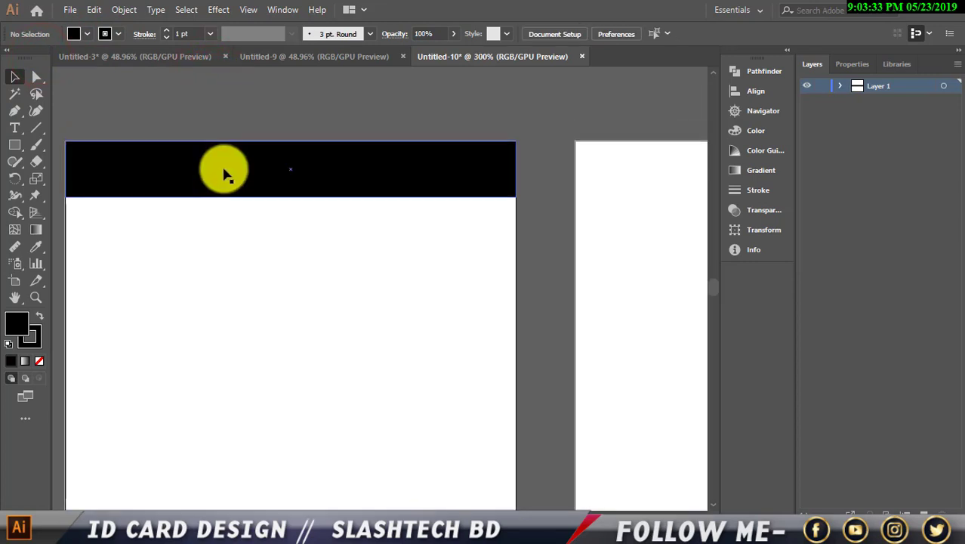
click(334, 86)
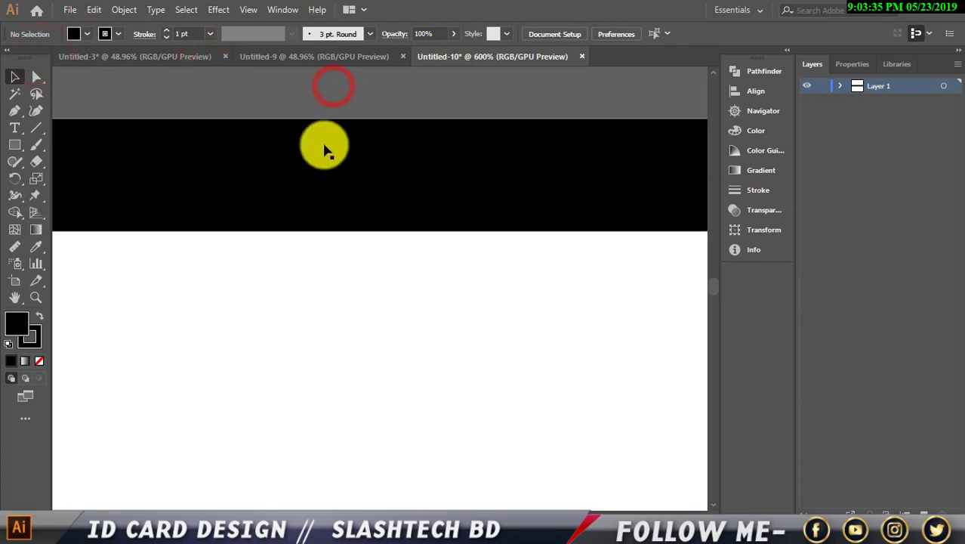
scroll(330, 162, up, 2)
scroll(352, 302, down, 5)
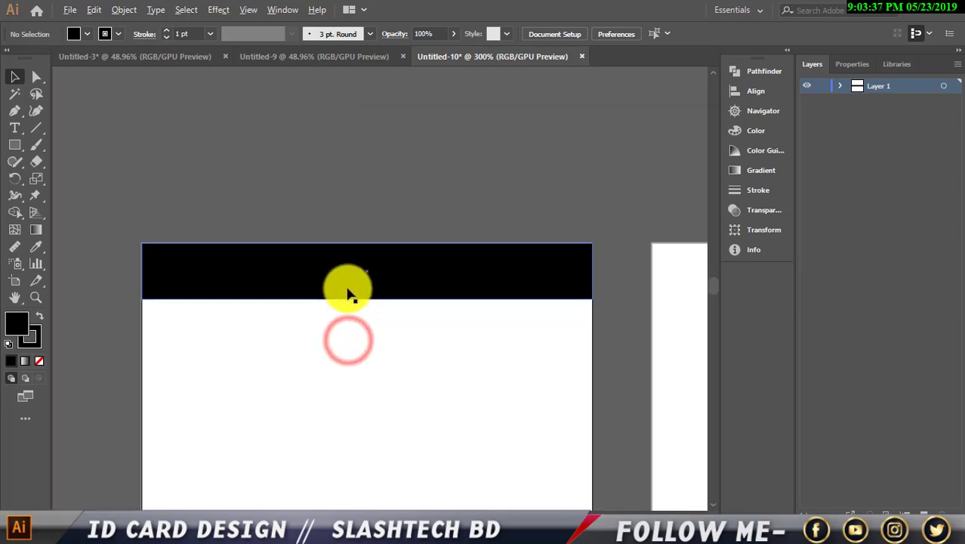
scroll(370, 219, down, 3)
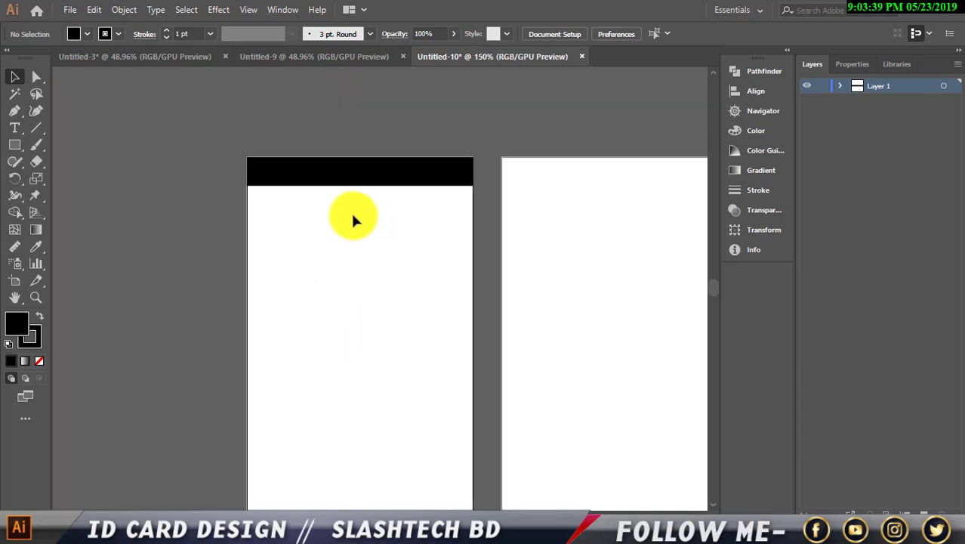
scroll(349, 226, down, 2)
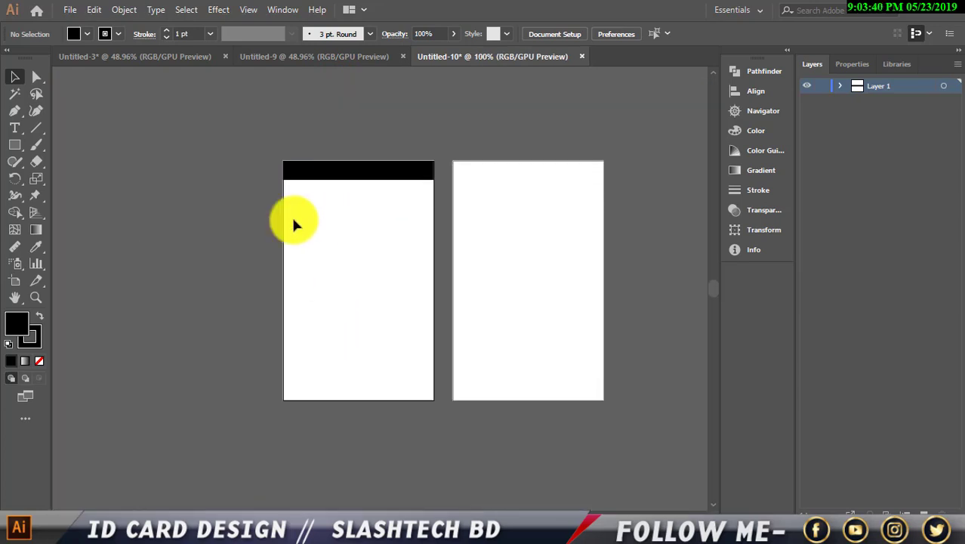
click(214, 217)
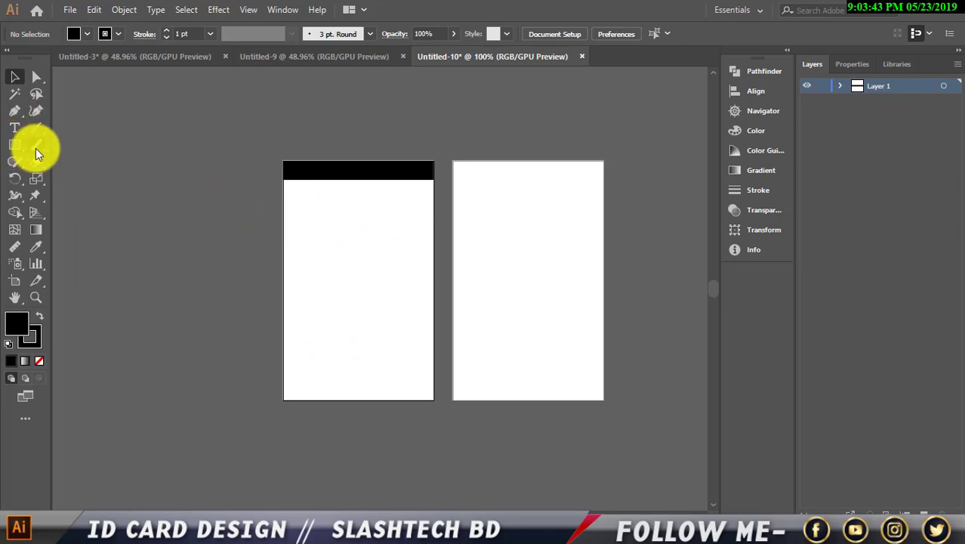
Show the rulers and place vertical guides on the card's left and right edges.
key(ctrl+r)
click(57, 177)
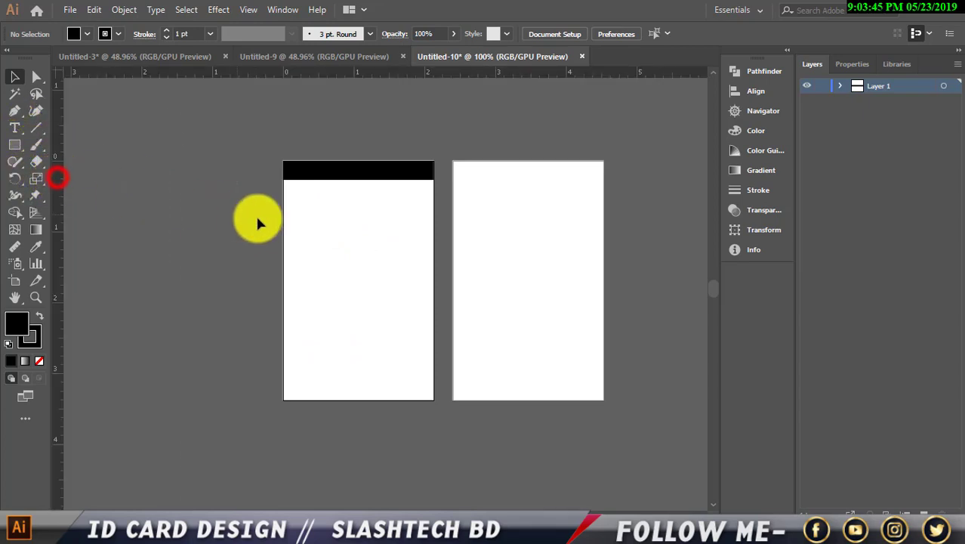
drag(286, 220, 286, 220)
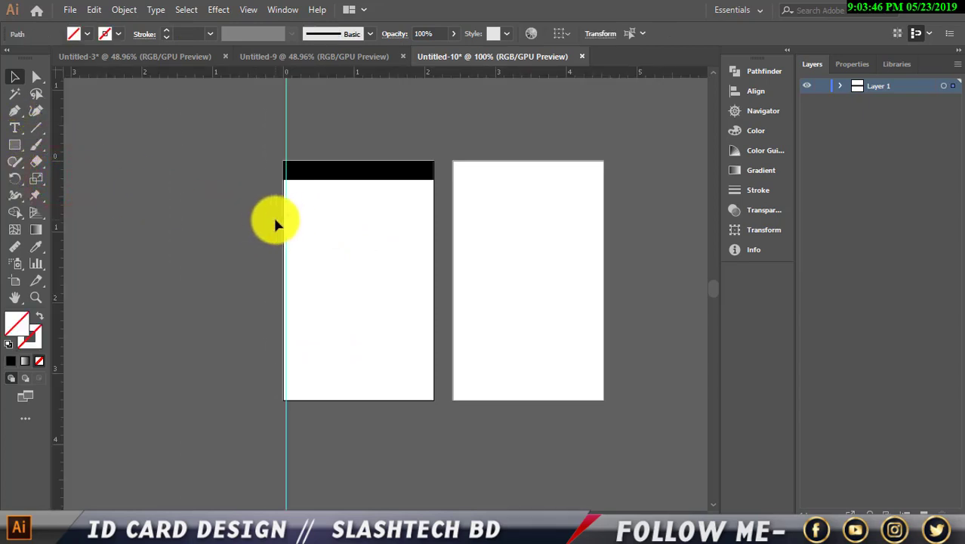
click(290, 144)
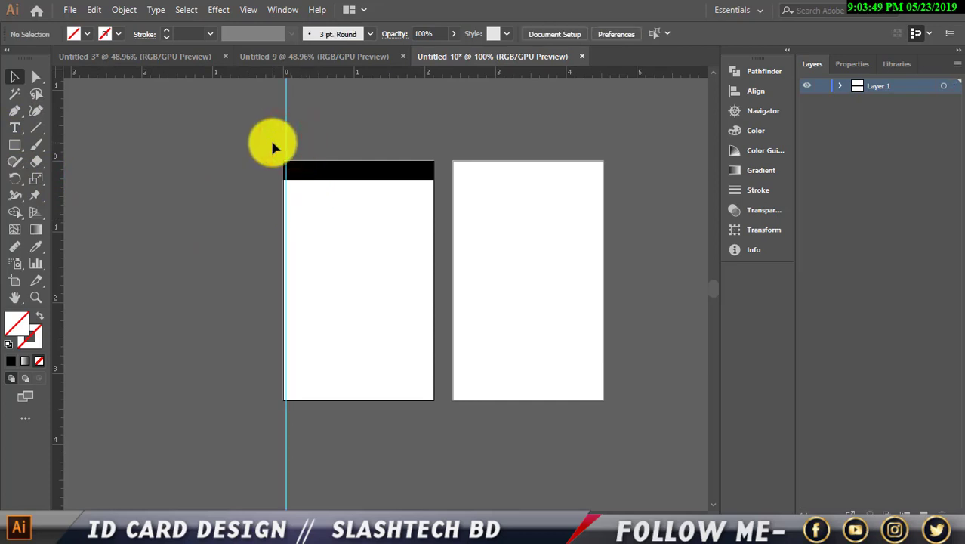
click(270, 139)
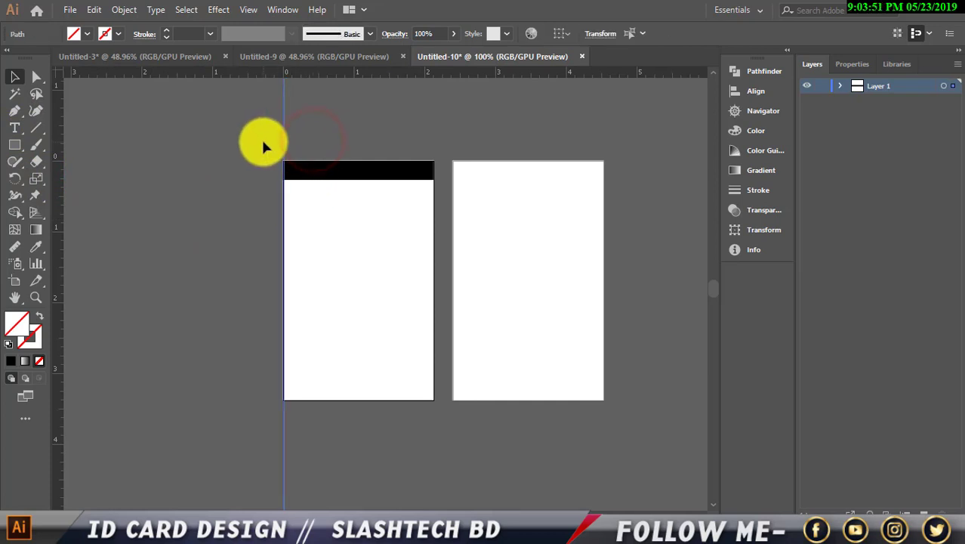
click(242, 154)
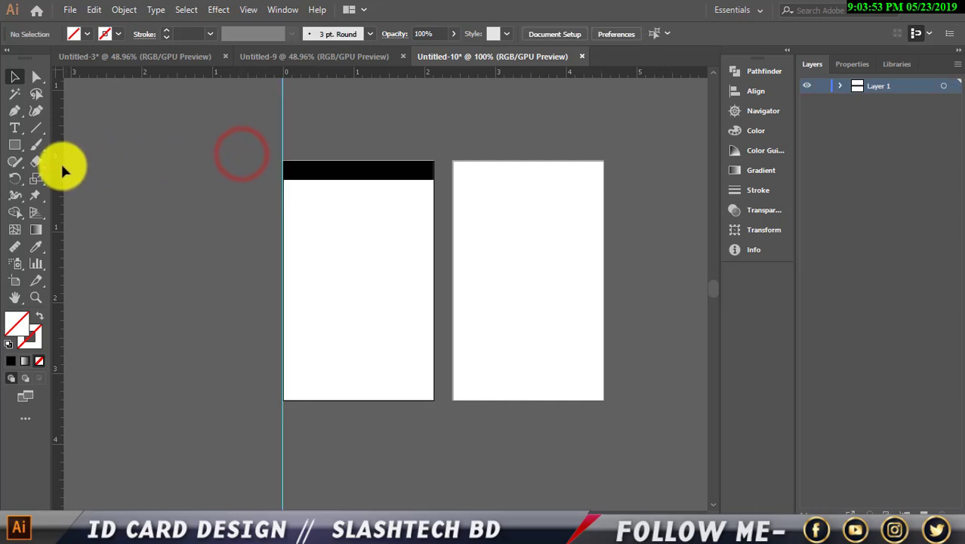
drag(59, 165, 329, 183)
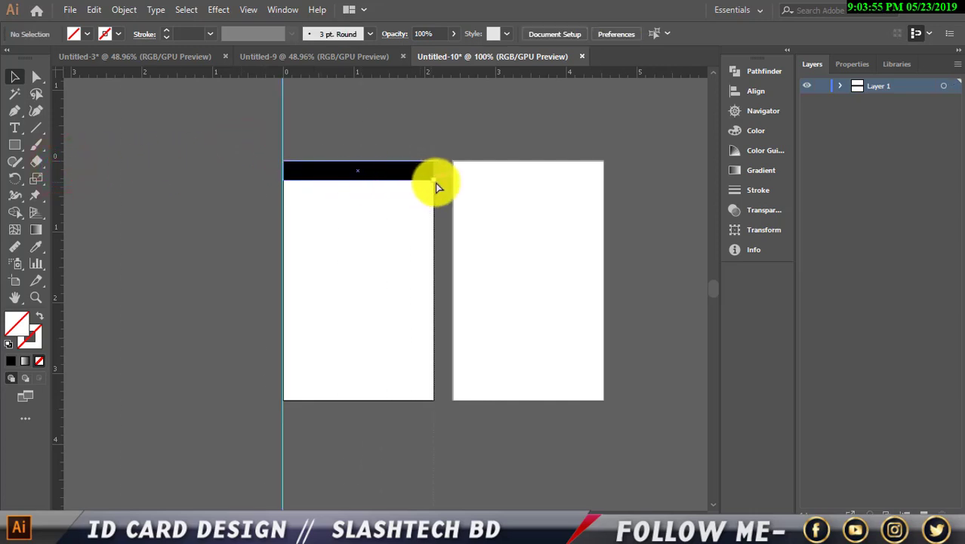
drag(435, 183, 434, 183)
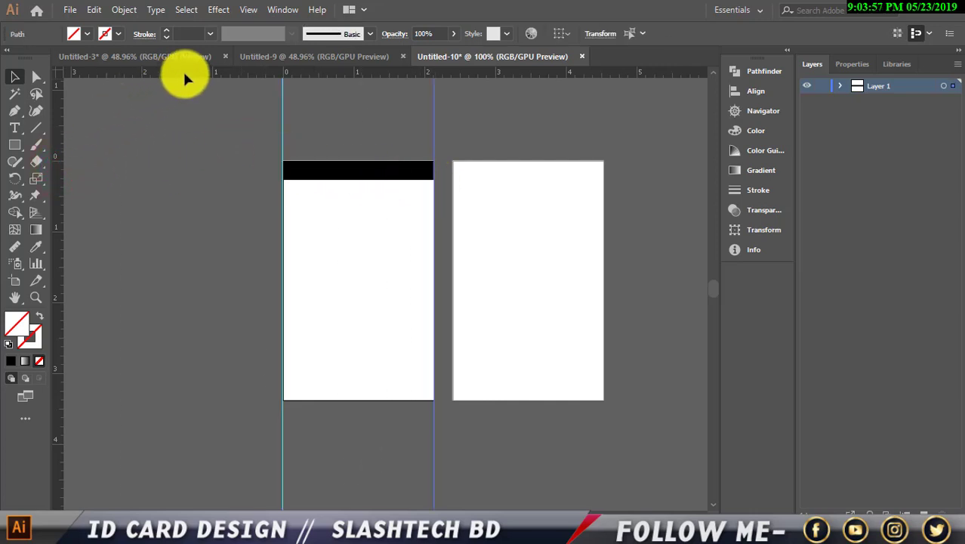
Add horizontal guides across the card's middle, near its bottom and at its bottom edge.
drag(184, 73, 178, 262)
drag(219, 77, 221, 77)
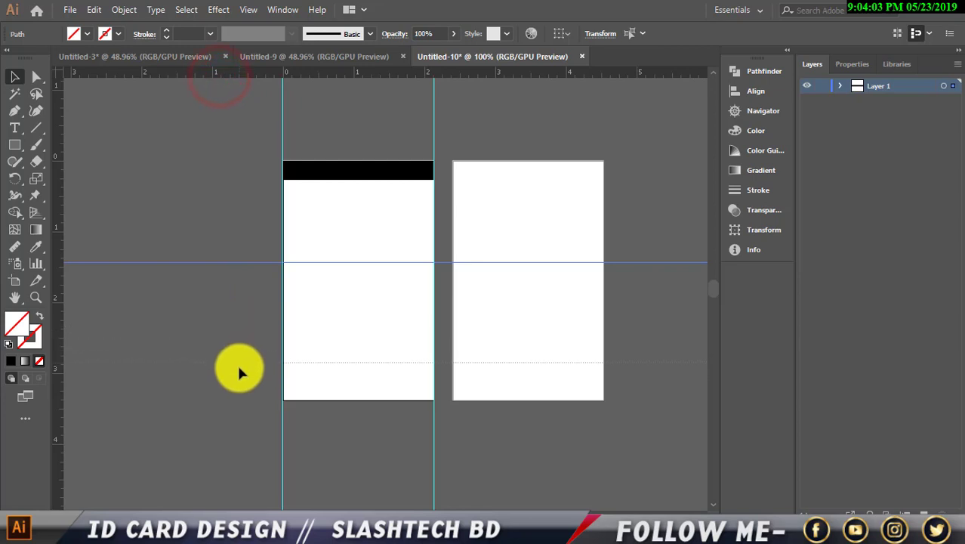
drag(240, 389, 234, 388)
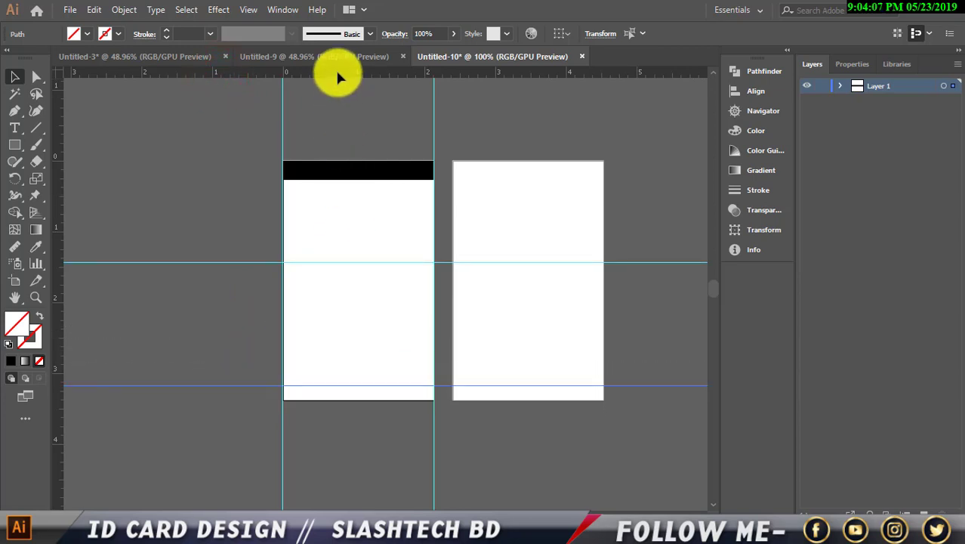
drag(338, 72, 315, 399)
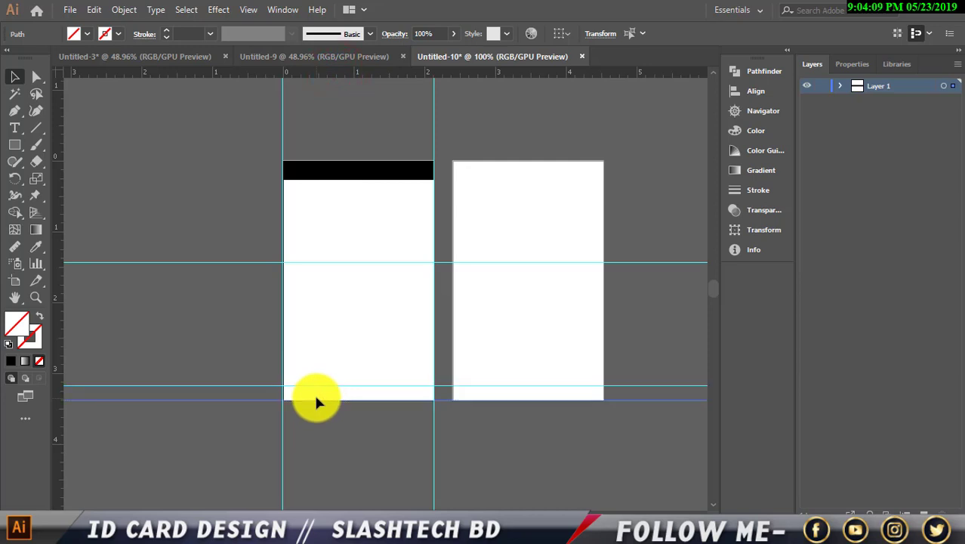
click(201, 326)
Zoom in and drop a horizontal guide on the black band's lower edge.
scroll(263, 323, up, 1)
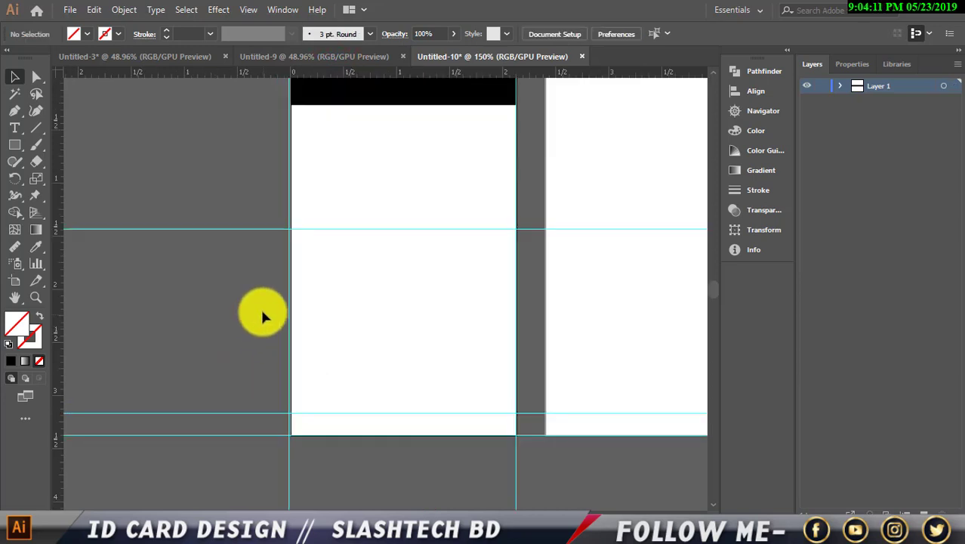
scroll(258, 296, down, 1)
scroll(472, 315, up, 2)
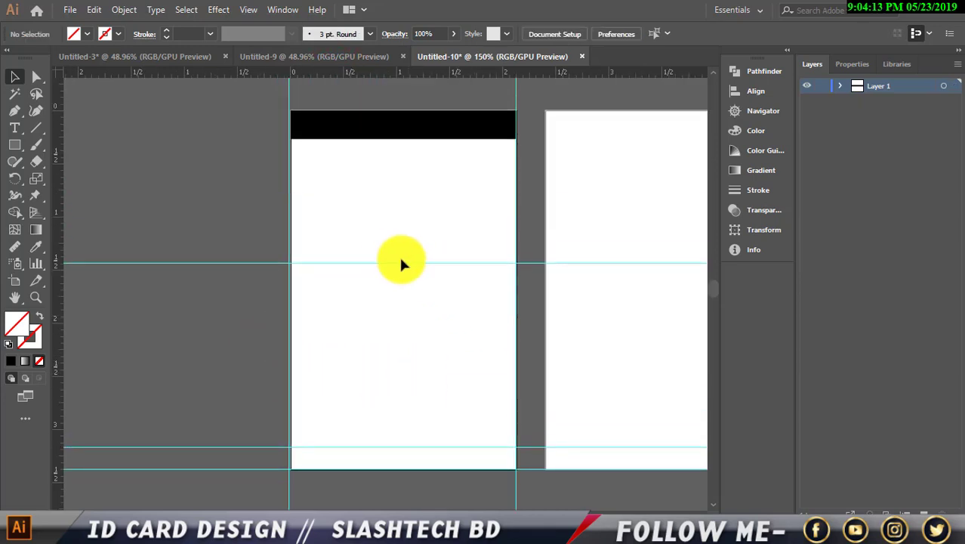
scroll(408, 260, up, 1)
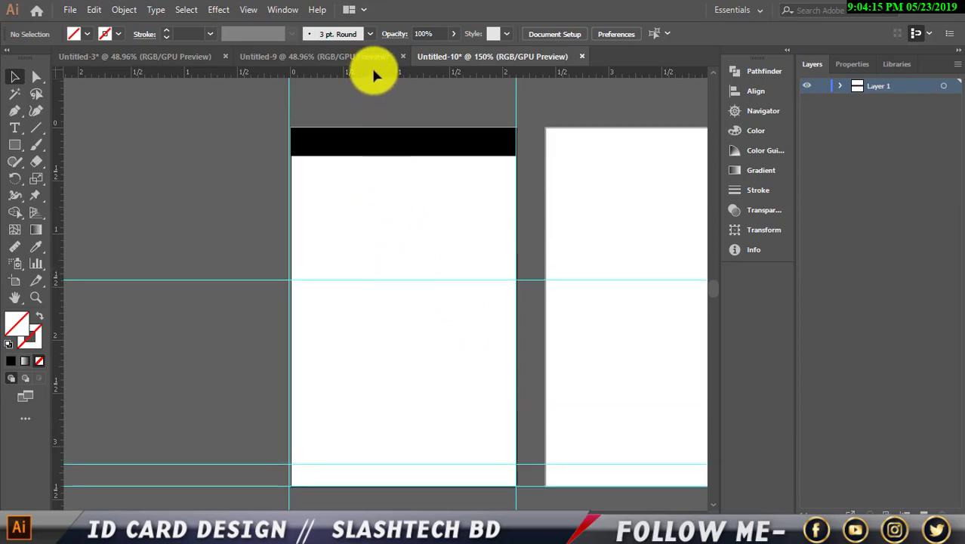
drag(372, 72, 370, 157)
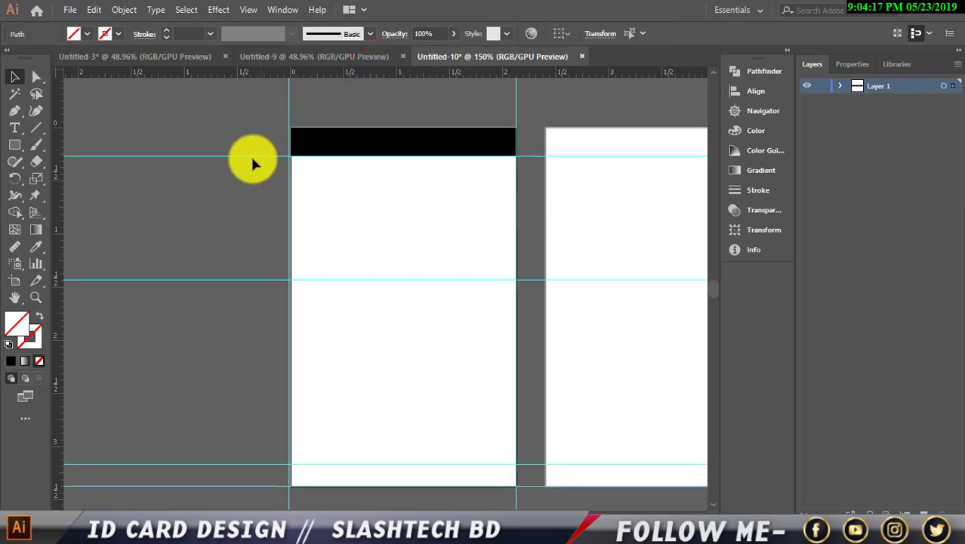
scroll(146, 249, down, 3)
scroll(146, 241, up, 3)
scroll(233, 281, up, 2)
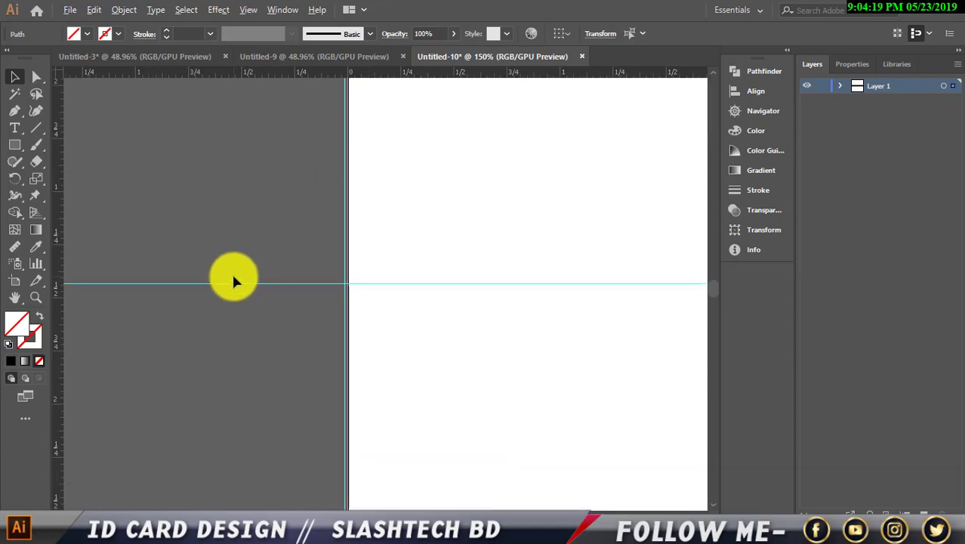
scroll(234, 280, up, 1)
scroll(412, 290, down, 20)
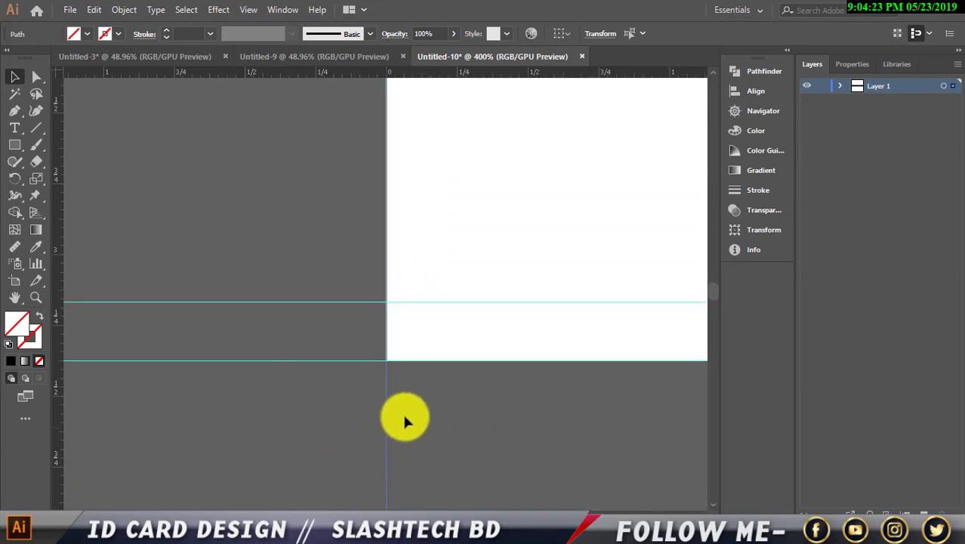
scroll(387, 427, down, 4)
scroll(388, 431, down, 1)
scroll(423, 437, up, 1)
scroll(376, 392, up, 1)
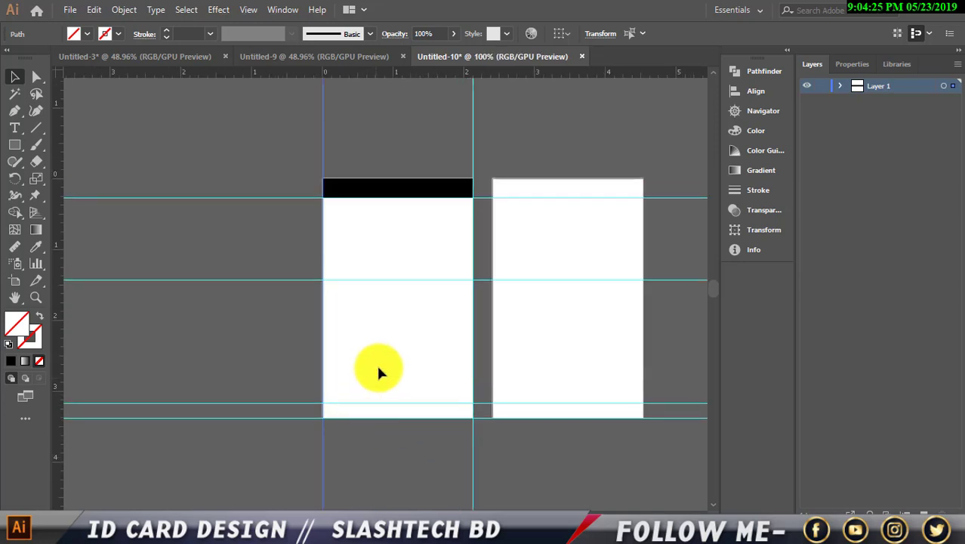
scroll(377, 370, down, 3)
Draw a thin strip across the card's width and fill it RGB Yellow.
click(13, 146)
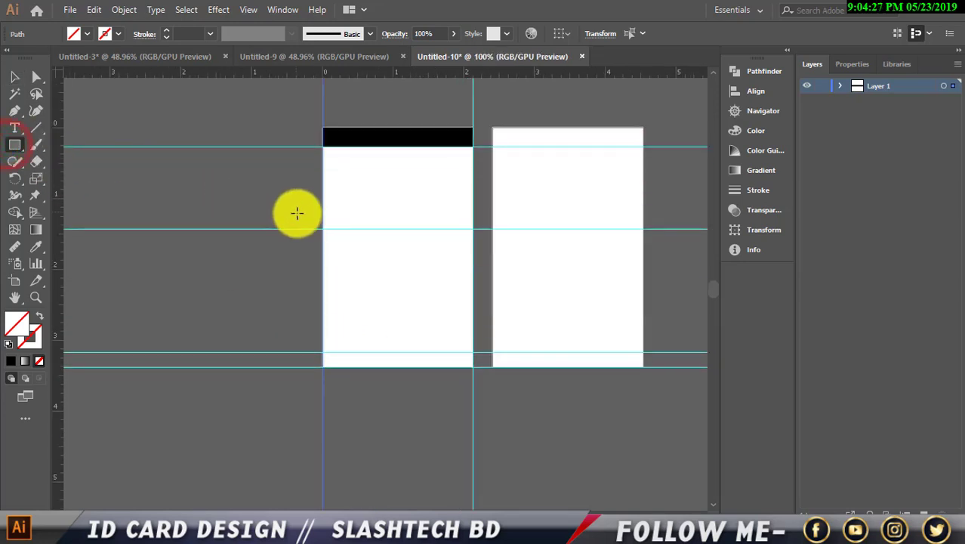
scroll(336, 249, up, 2)
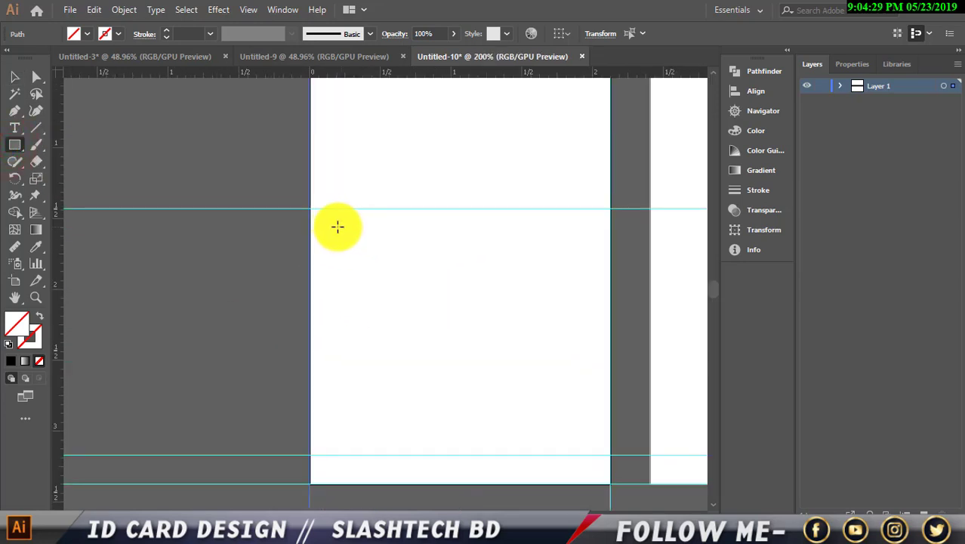
scroll(288, 215, down, 2)
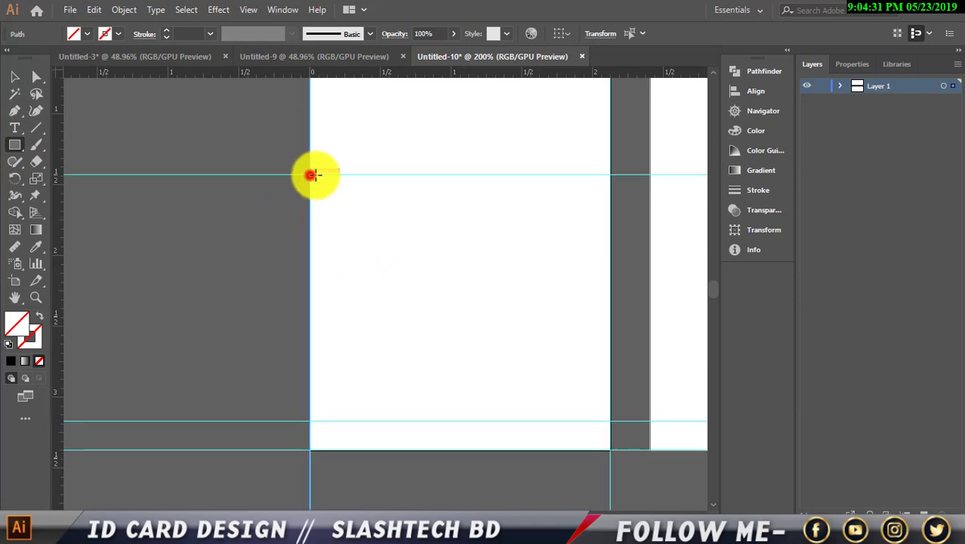
drag(310, 175, 611, 208)
click(88, 37)
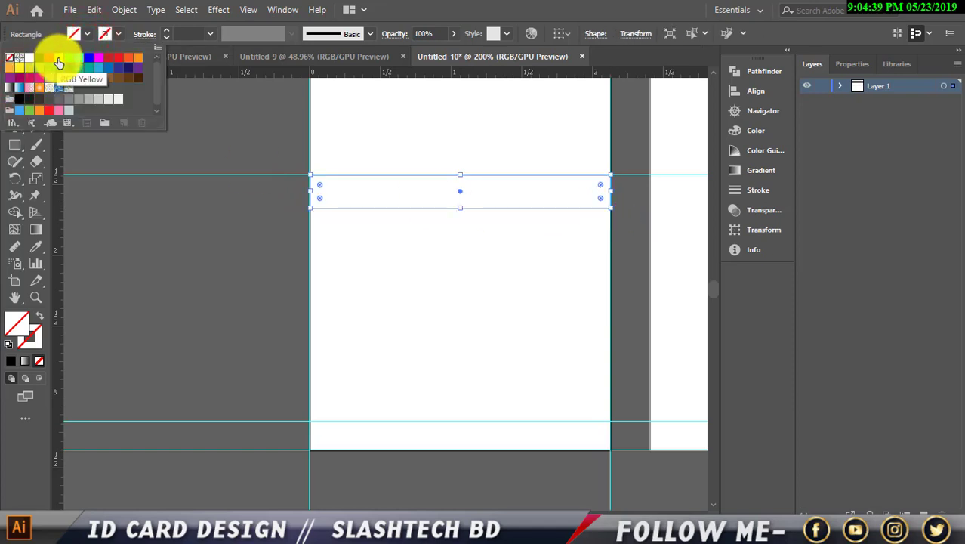
click(59, 62)
click(113, 240)
Draw a large rectangle from the strip down across most of the card.
scroll(156, 230, down, 2)
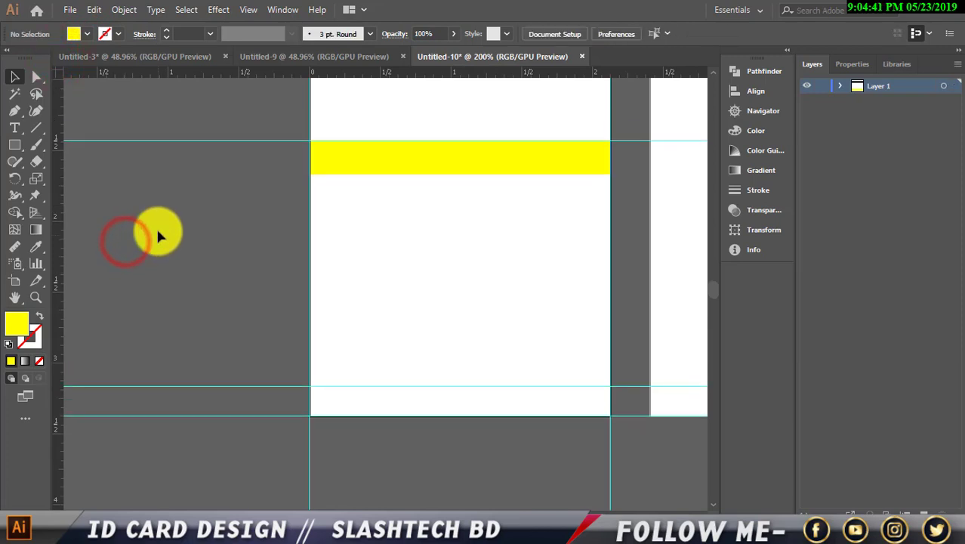
scroll(156, 235, down, 1)
click(15, 144)
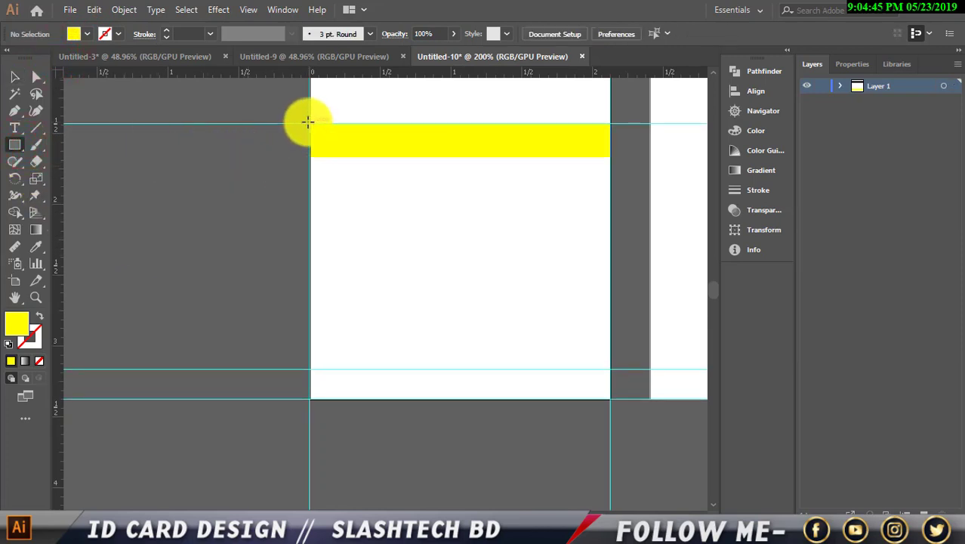
drag(308, 122, 610, 368)
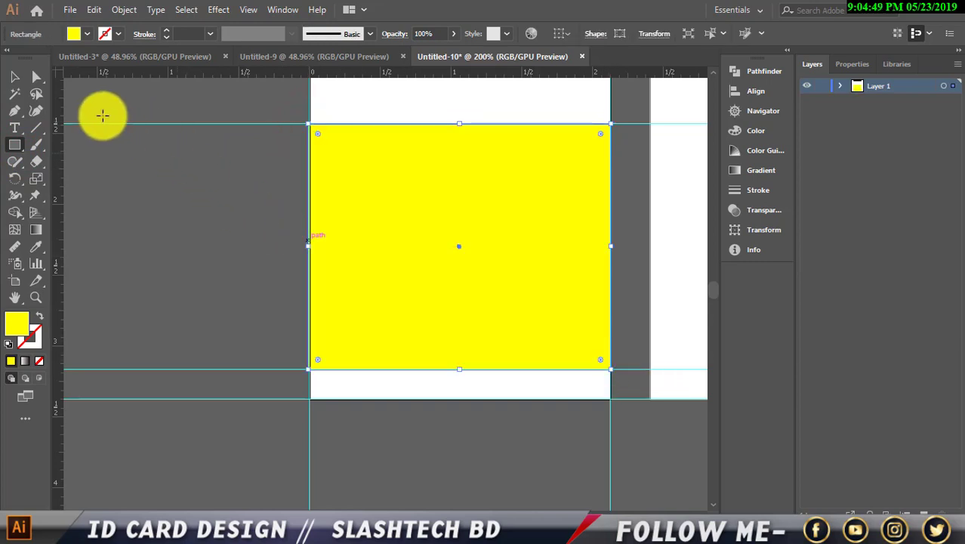
click(15, 75)
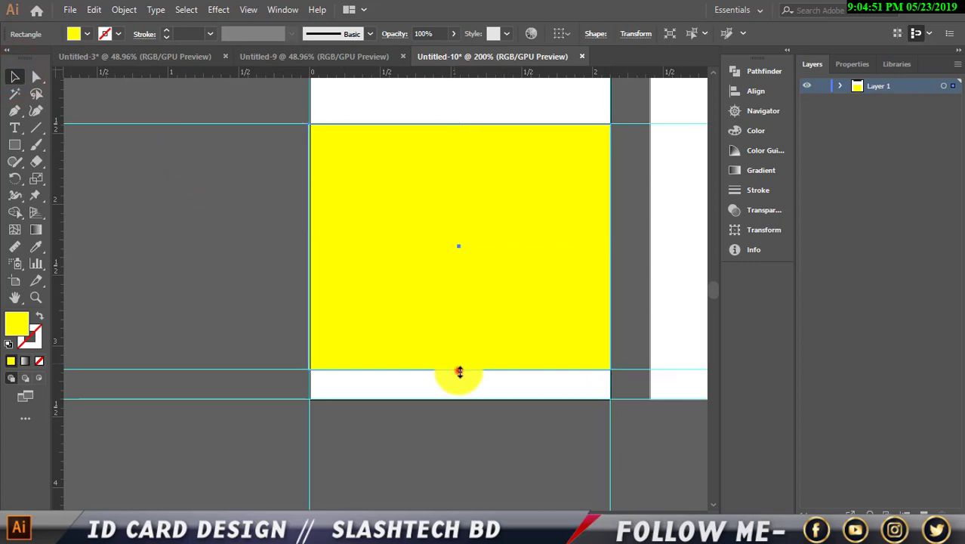
Stretch the large rectangle to the card's bottom edge and send it to back.
drag(459, 371, 458, 399)
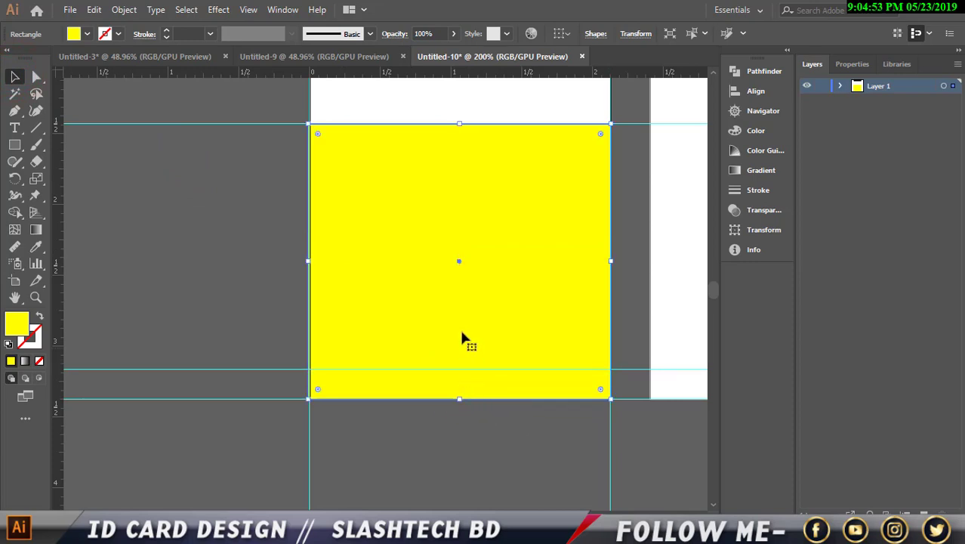
right_click(451, 295)
mouse_move(514, 222)
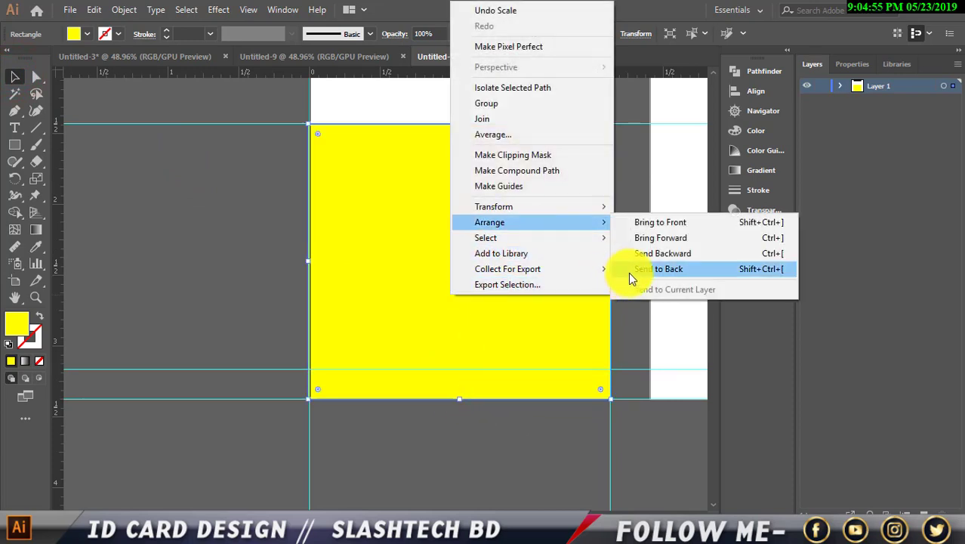
click(630, 272)
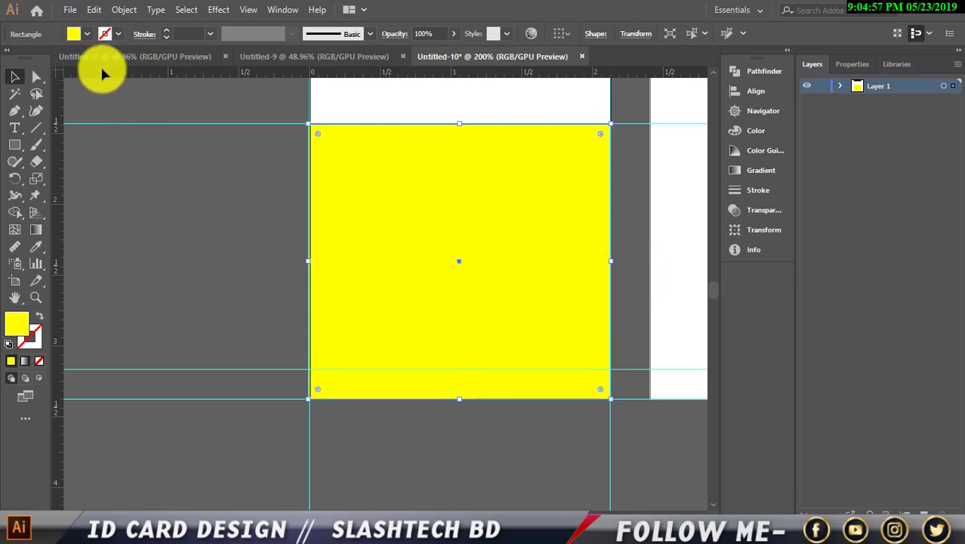
Fill the large rectangle dark blue from the swatches.
click(87, 33)
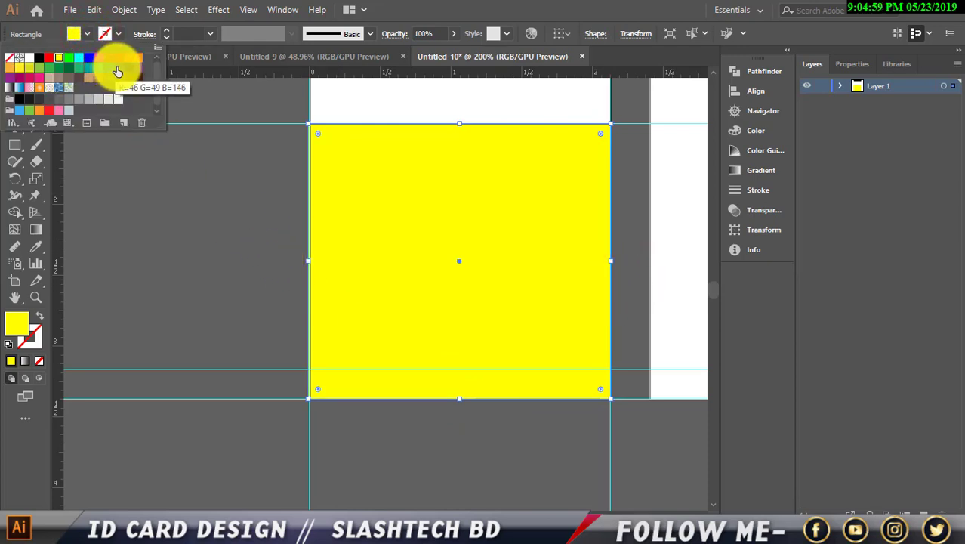
click(114, 67)
click(139, 180)
click(168, 205)
scroll(229, 226, down, 2)
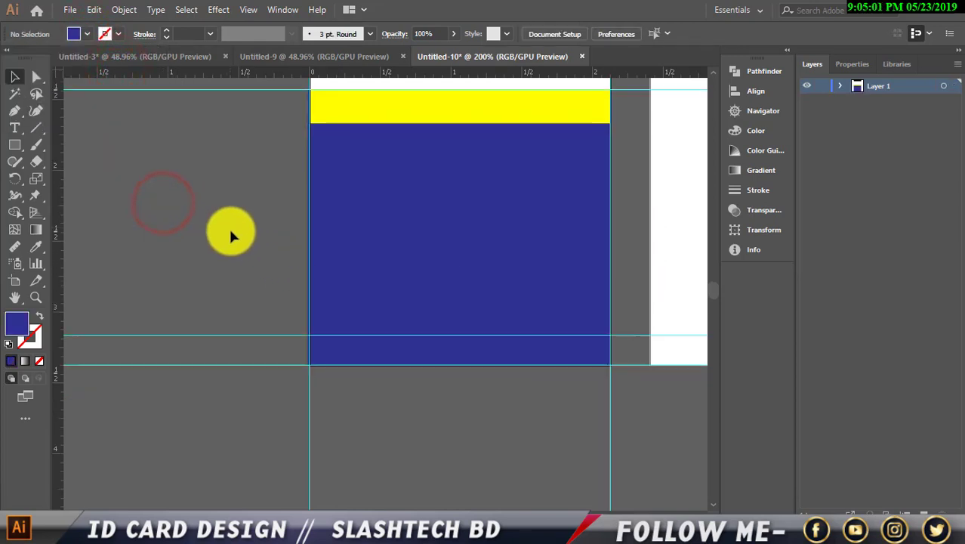
scroll(229, 227, up, 2)
Set the rectangle's fill to the exact navy hex 2F2F3F in the Color Picker.
click(417, 277)
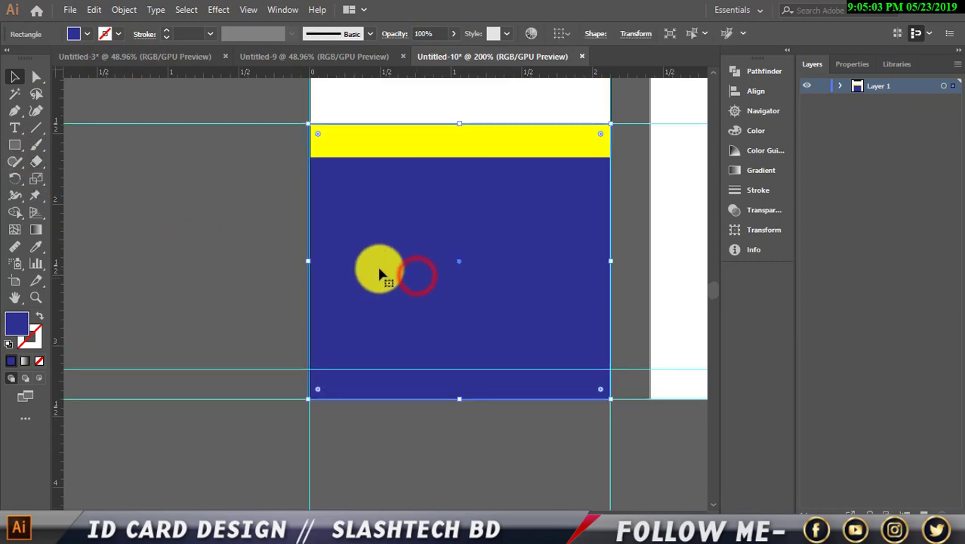
click(19, 323)
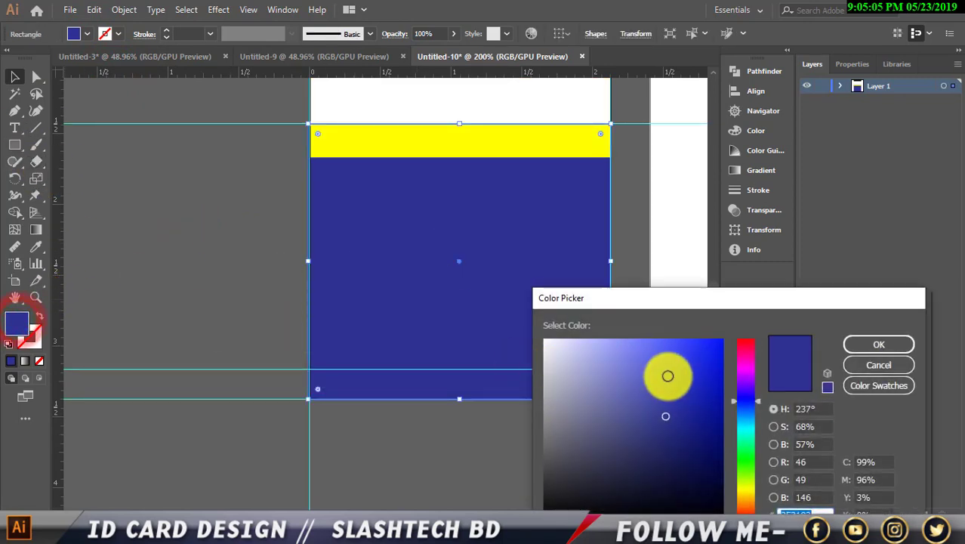
drag(702, 302, 577, 199)
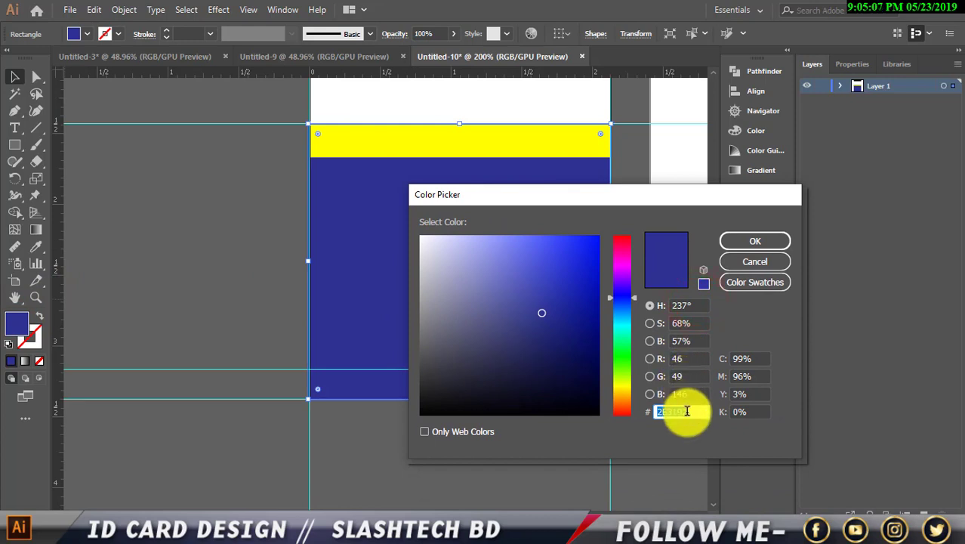
drag(695, 412, 641, 413)
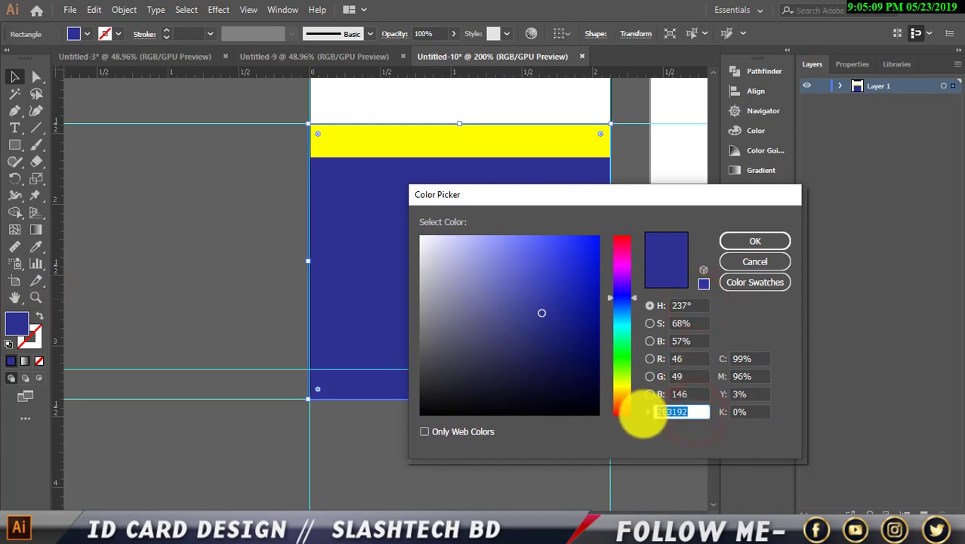
text(2)
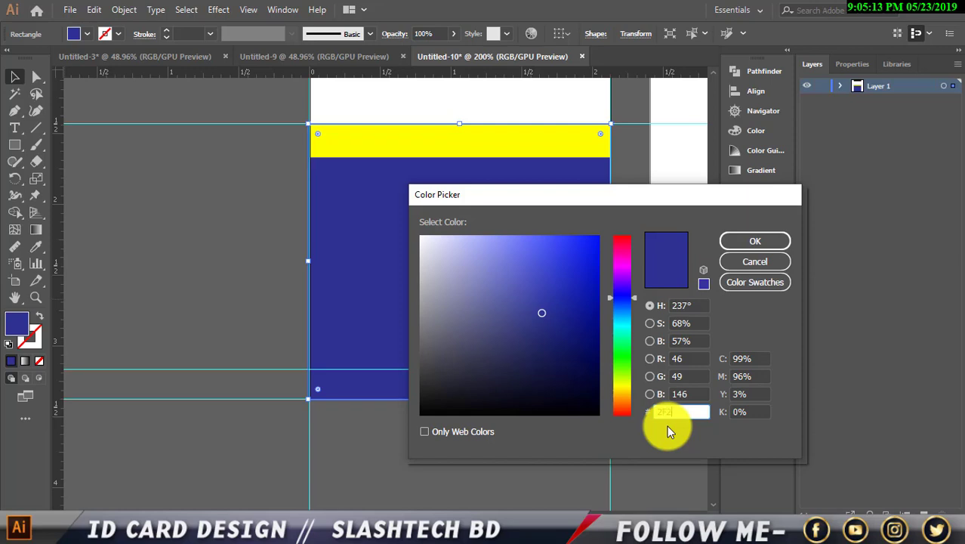
text(F2F3F)
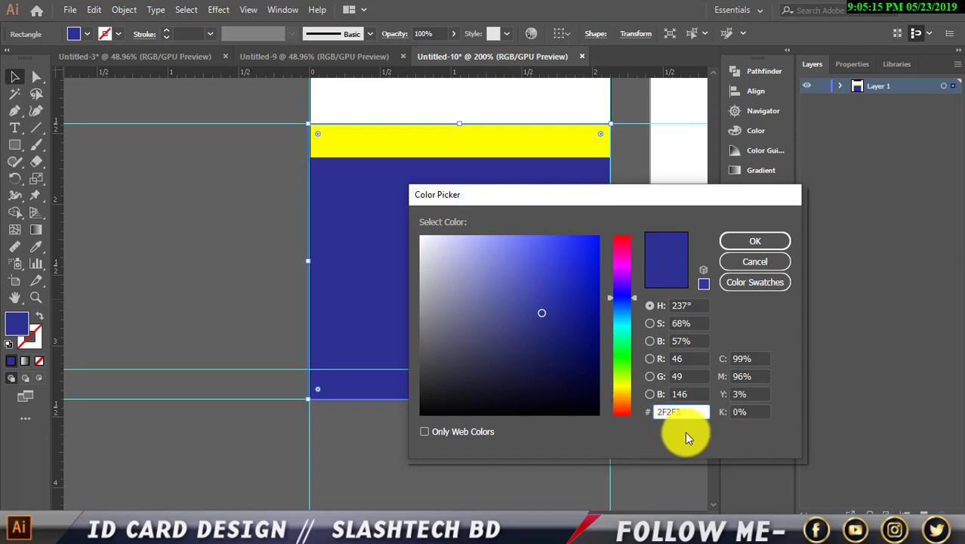
click(759, 241)
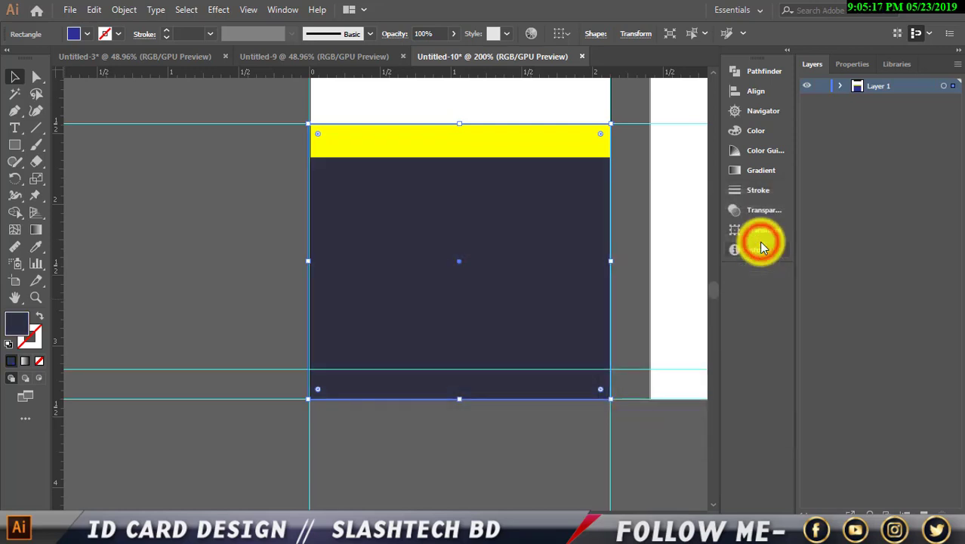
click(237, 214)
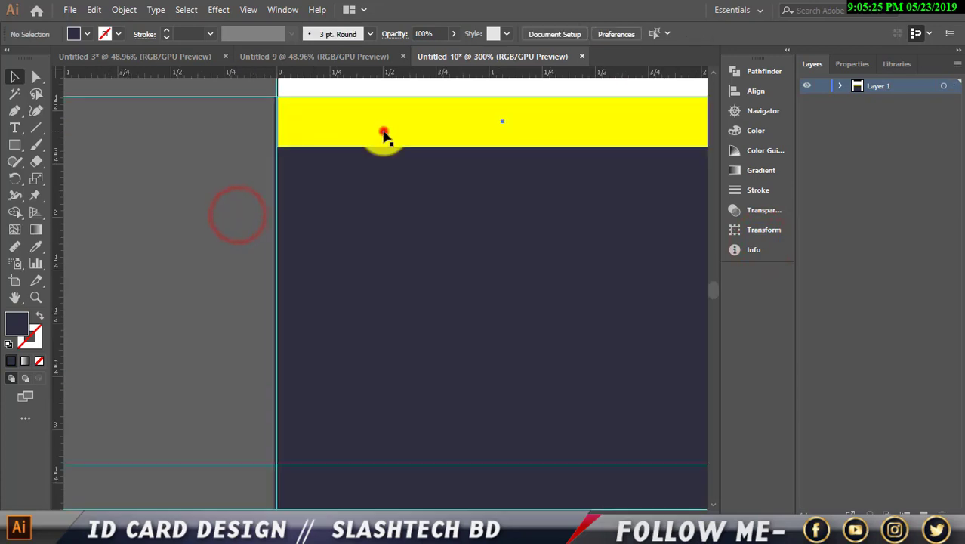
Change the yellow strip's fill to white.
click(384, 132)
scroll(317, 229, up, 2)
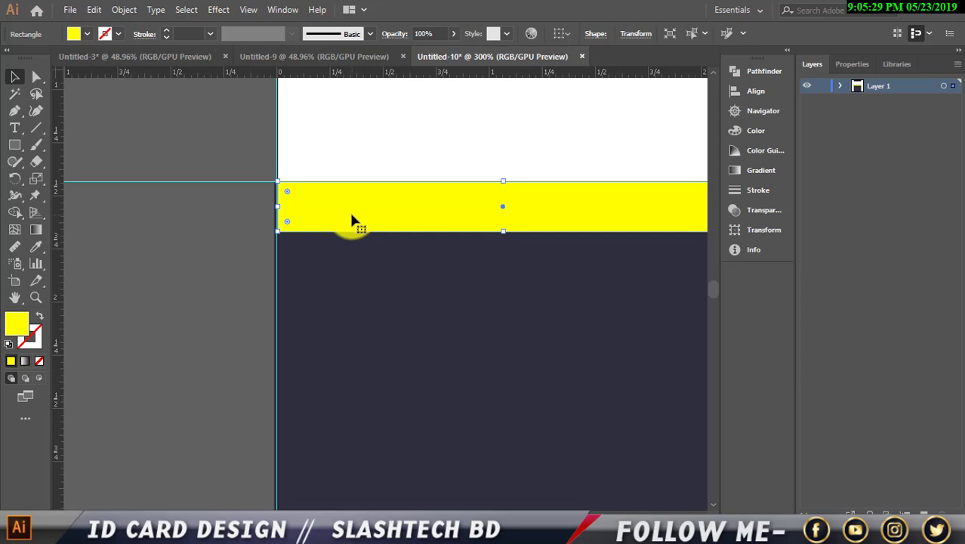
click(87, 34)
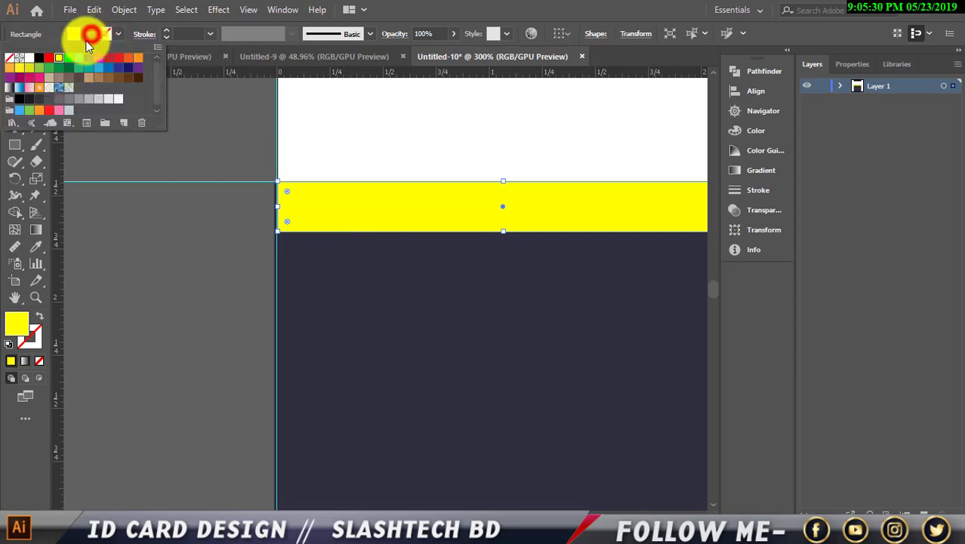
click(29, 58)
click(130, 265)
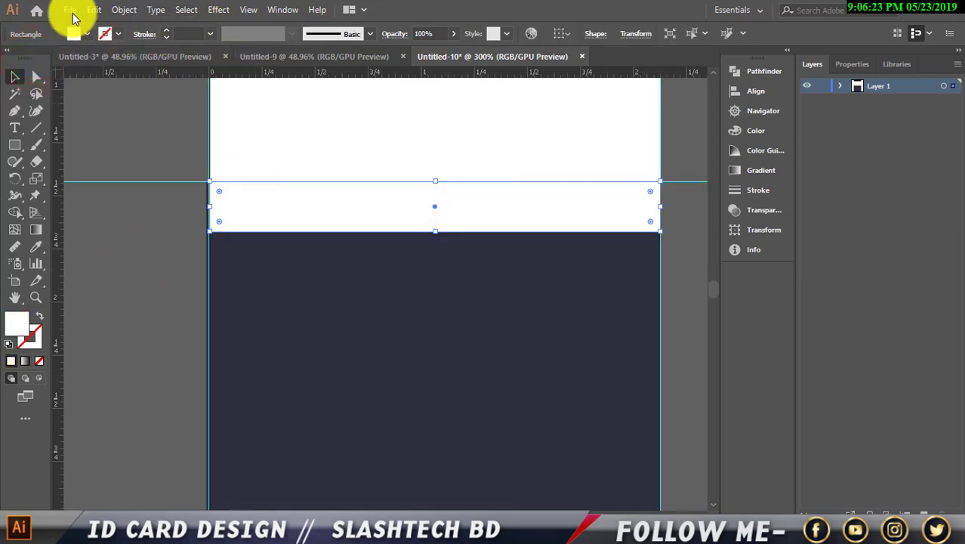
Copy the white strip and paste it in front.
click(79, 12)
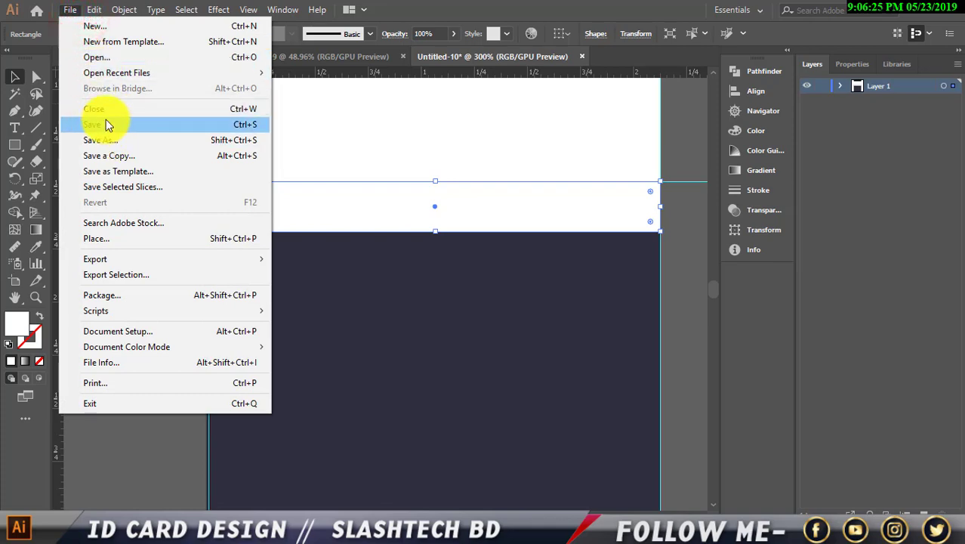
mouse_move(106, 14)
click(120, 76)
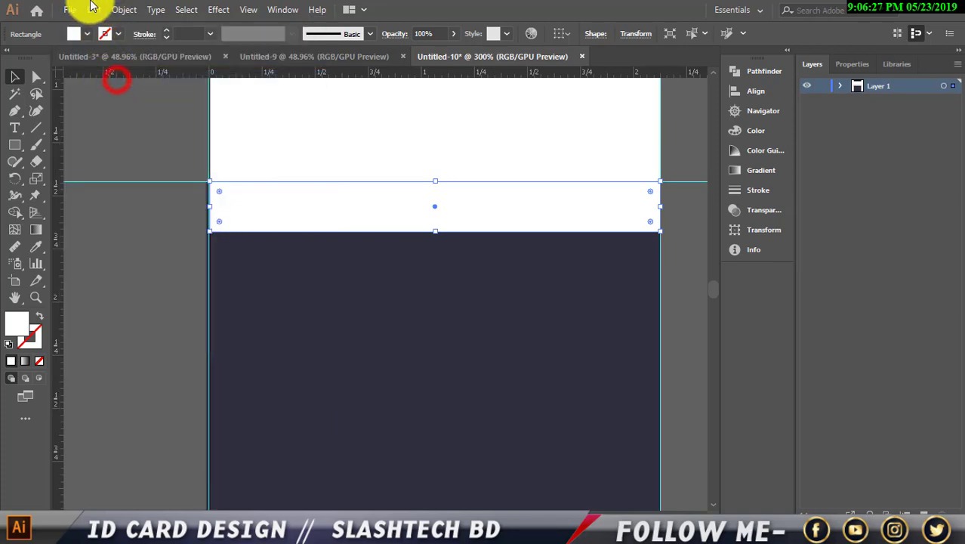
click(93, 9)
click(133, 110)
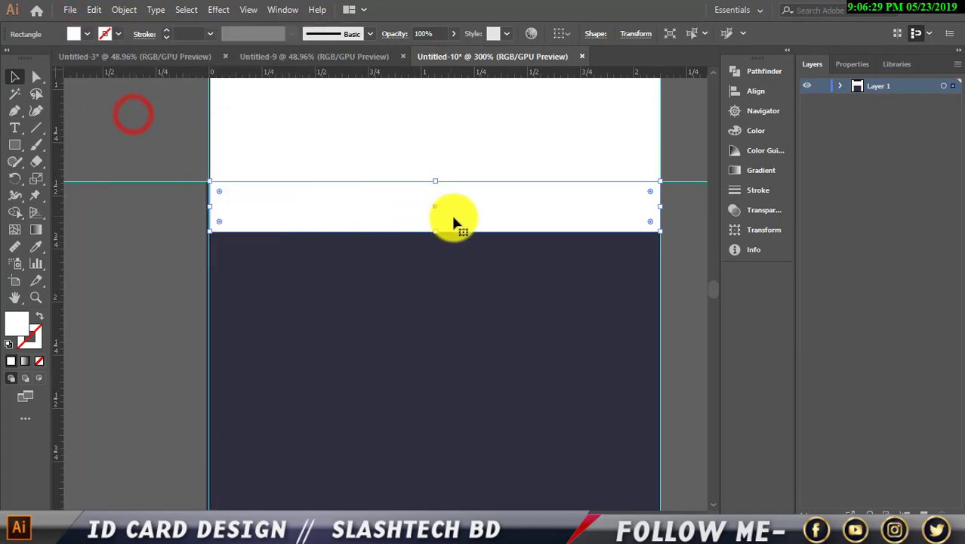
Fill the copy red, shrink it to a small square and repeat-duplicate it across the strip.
click(87, 34)
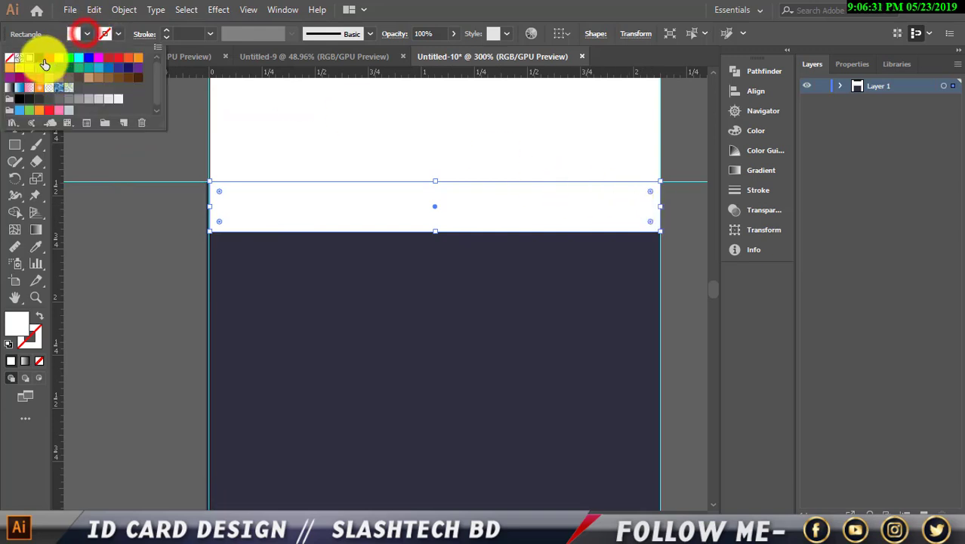
click(48, 58)
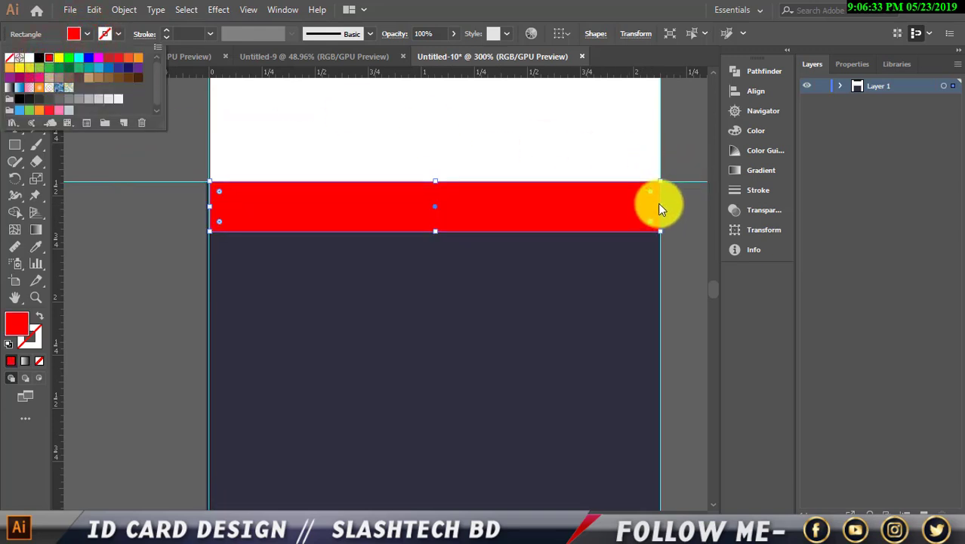
click(680, 213)
drag(663, 209, 306, 213)
key(alt)
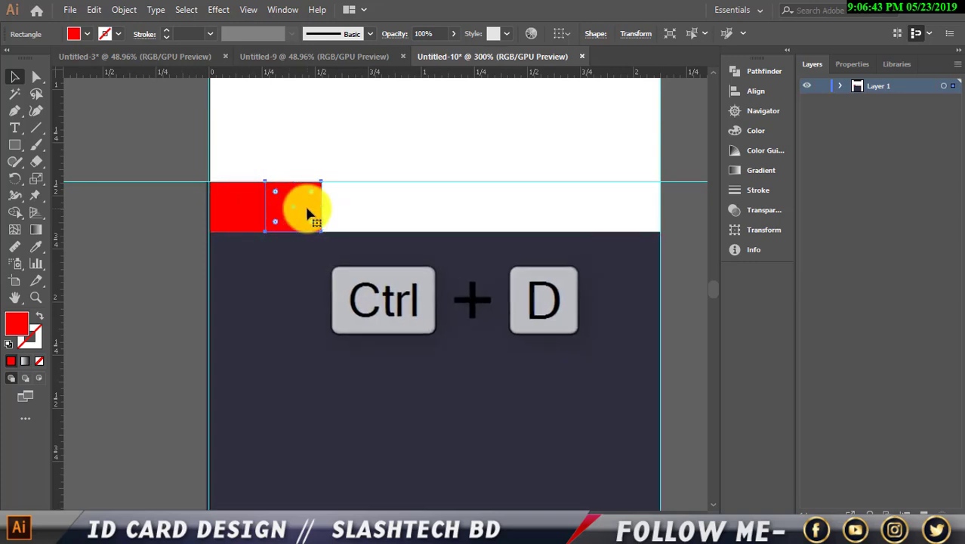
key(ctrl+d)
key(ctrl+d)
key(ctrl+d)
key(ctrl+d)
key(ctrl+d)
key(ctrl+d)
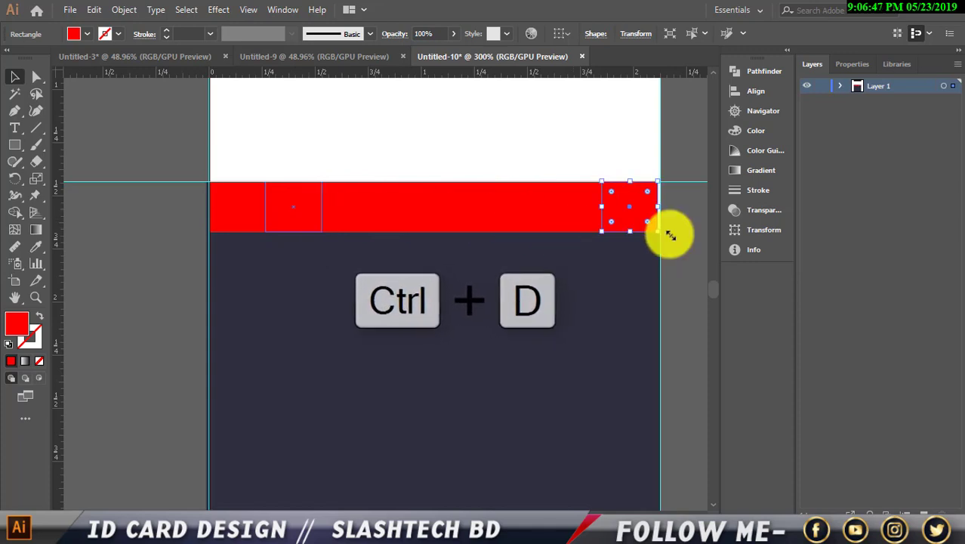
click(683, 242)
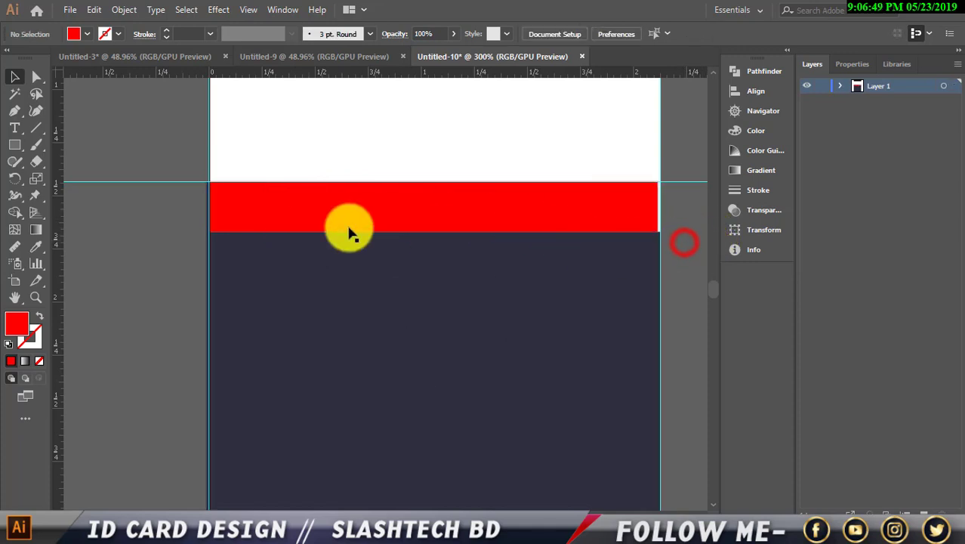
Fill the first red square yellow from the swatches.
click(257, 216)
click(276, 212)
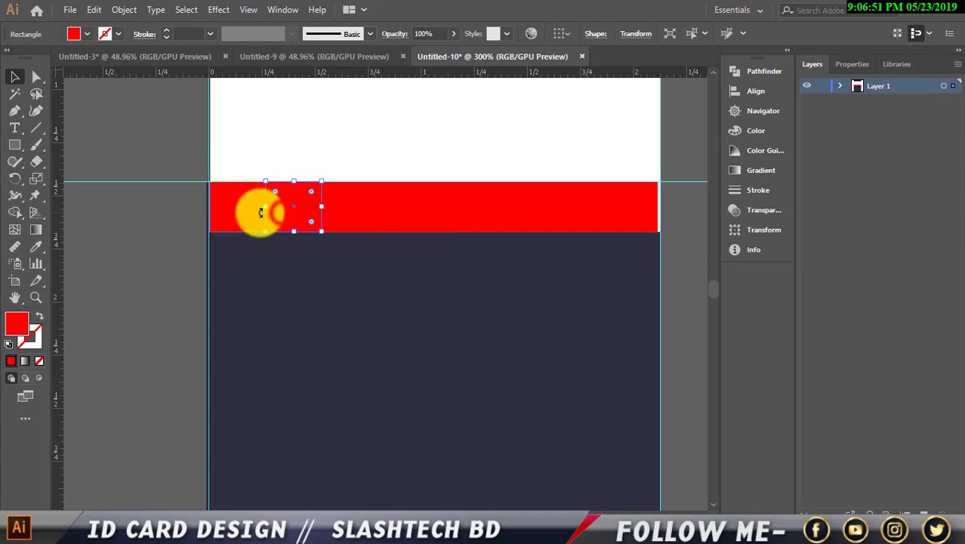
click(227, 213)
click(85, 36)
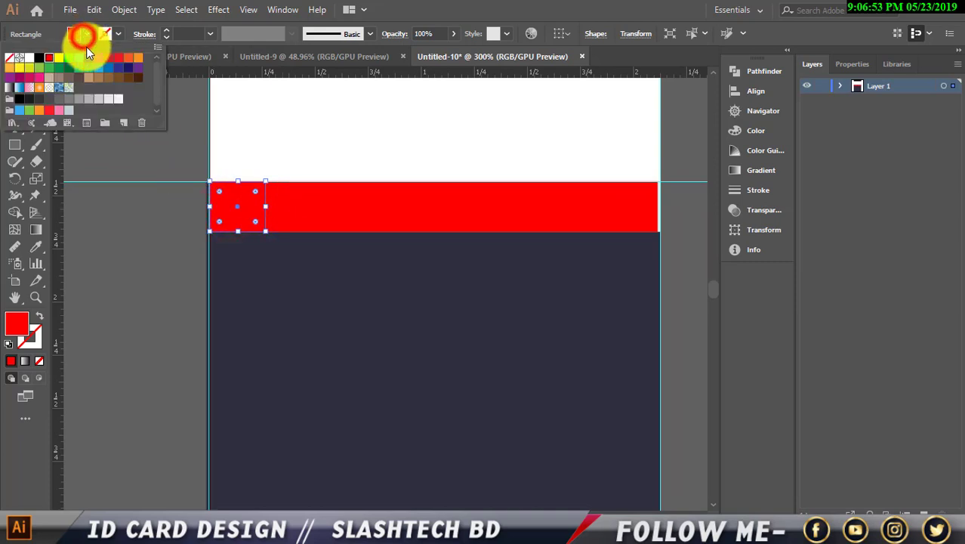
click(61, 56)
click(136, 204)
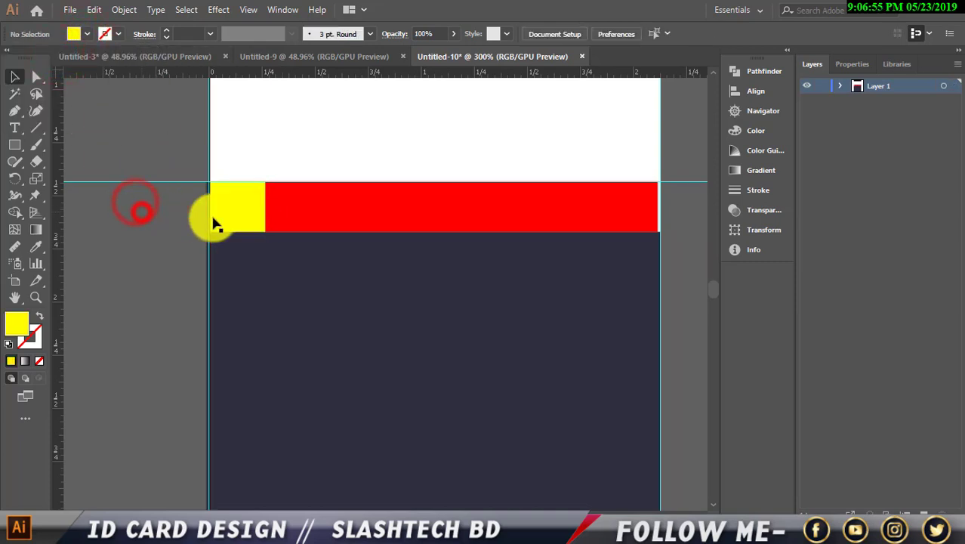
Give the second square an olive yellow from the Color Guide harmonies.
click(287, 221)
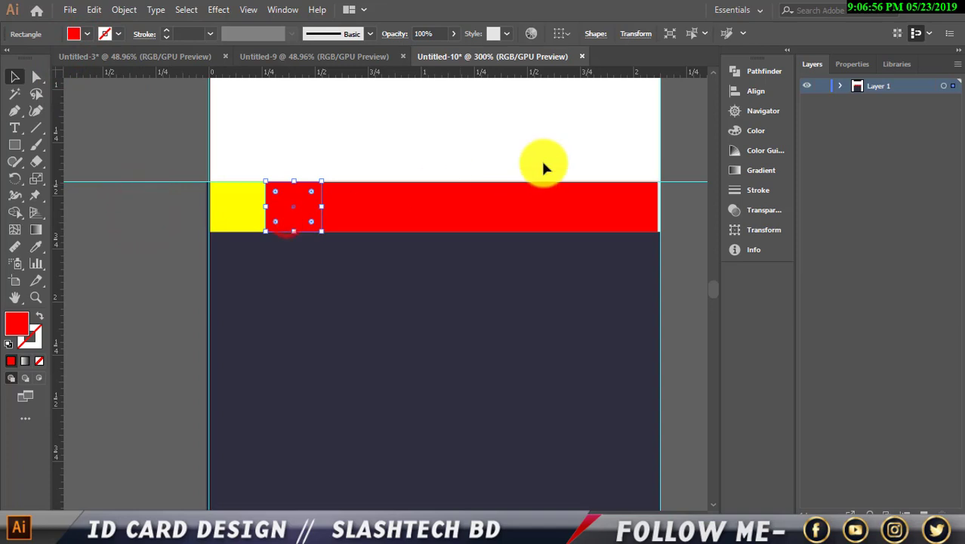
click(750, 130)
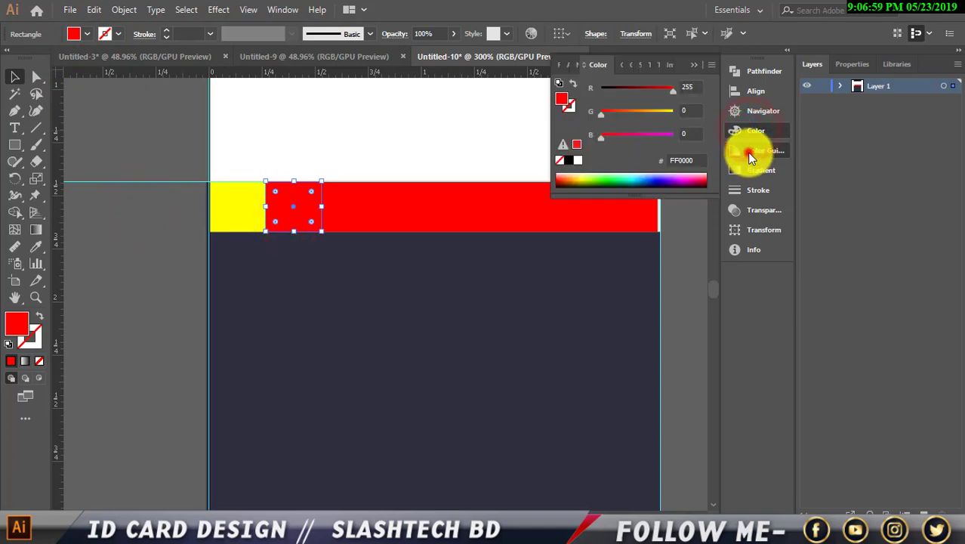
click(747, 151)
click(618, 123)
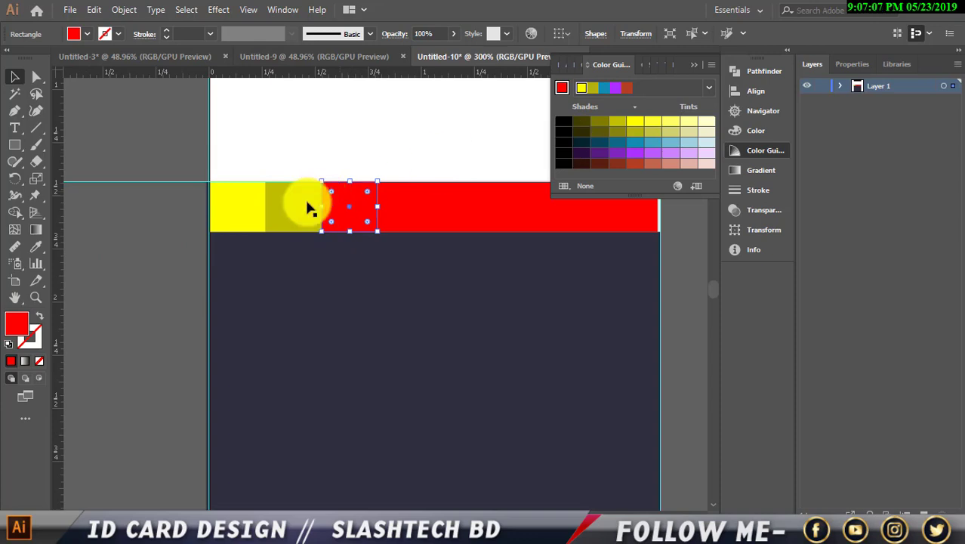
Eyedrop yellow onto the third square, then refine it to a paler yellow in the Color Picker.
click(36, 247)
click(252, 209)
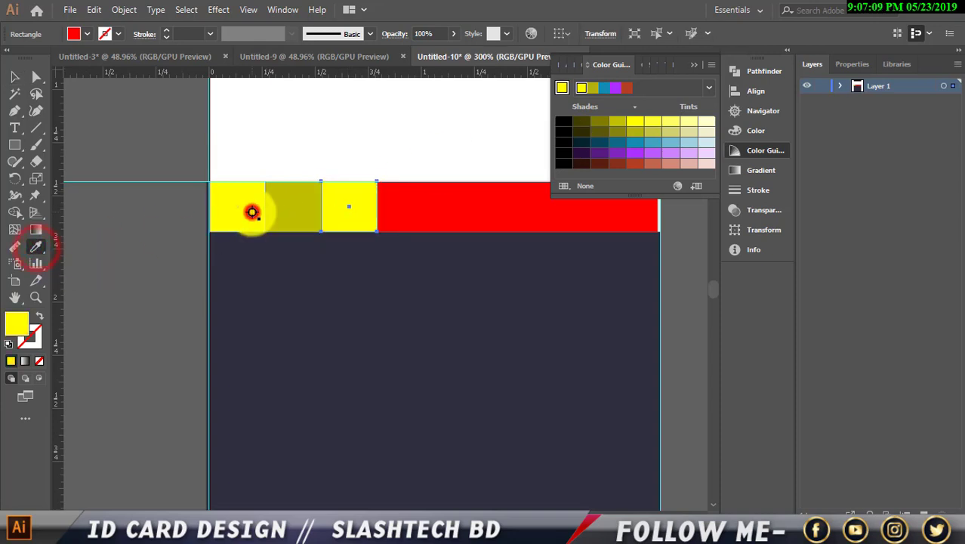
click(14, 78)
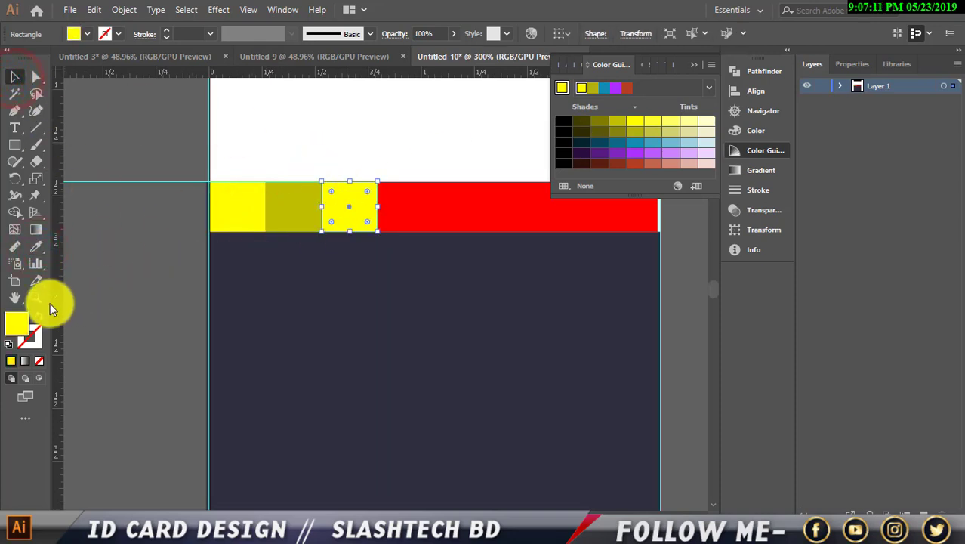
double_click(21, 320)
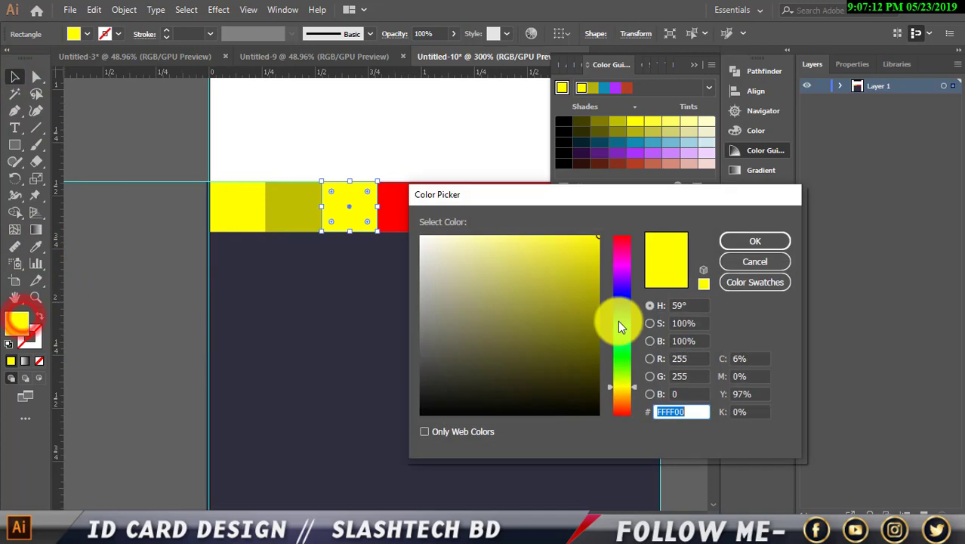
click(584, 263)
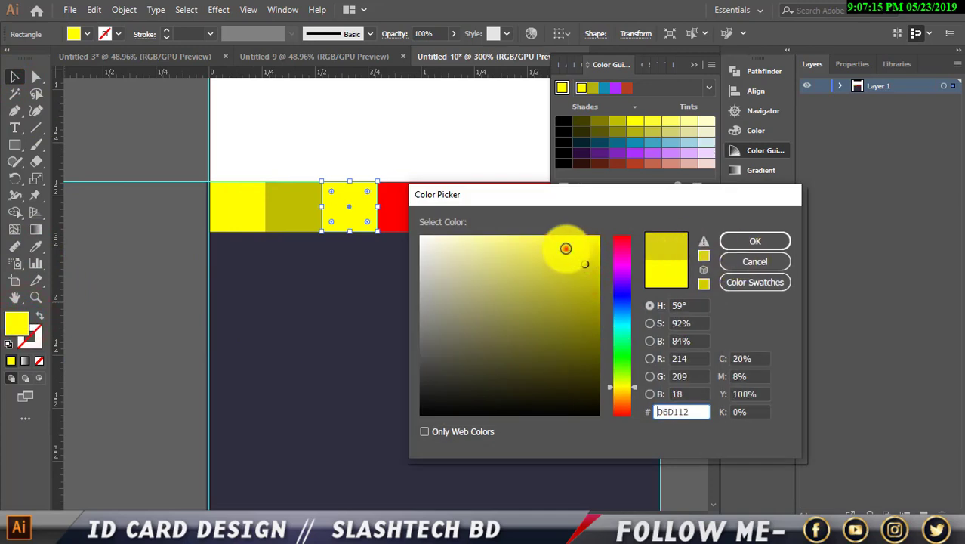
click(565, 250)
click(742, 243)
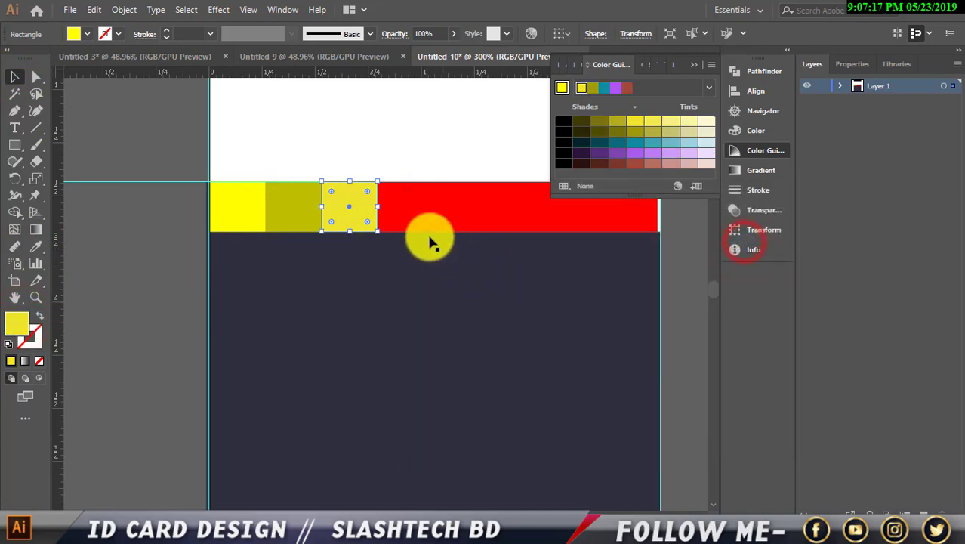
Recolour the fourth red square orange F48F21, then shift it to a yellow-orange.
click(398, 220)
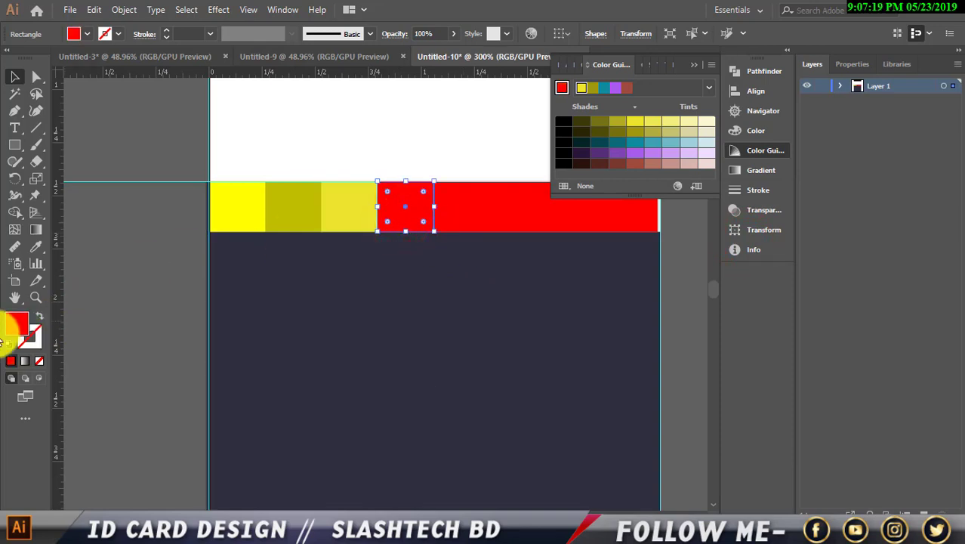
double_click(13, 326)
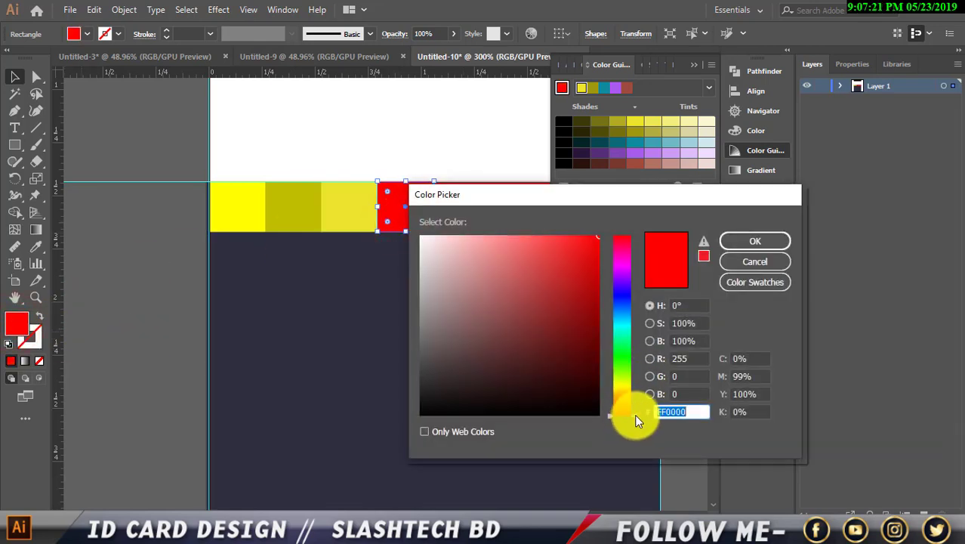
drag(635, 418, 636, 399)
click(575, 242)
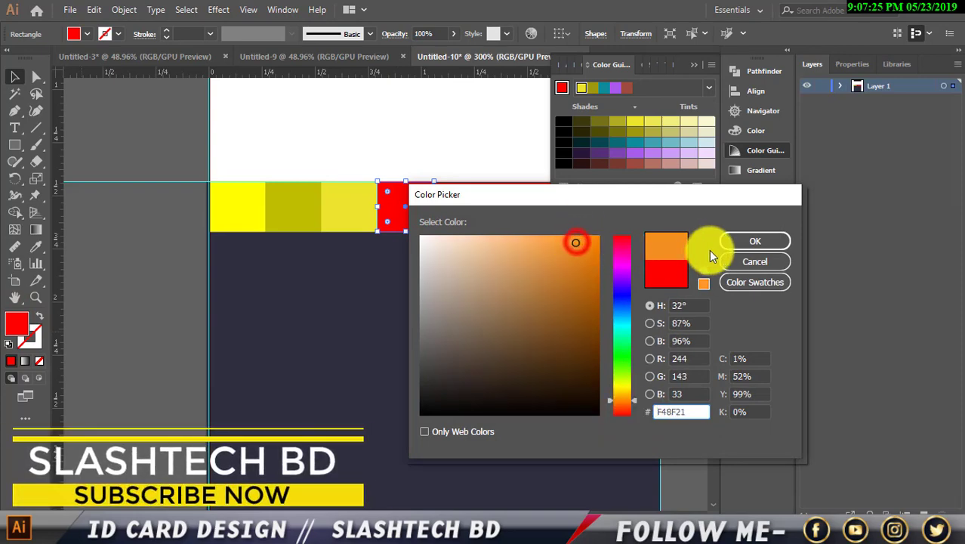
click(731, 242)
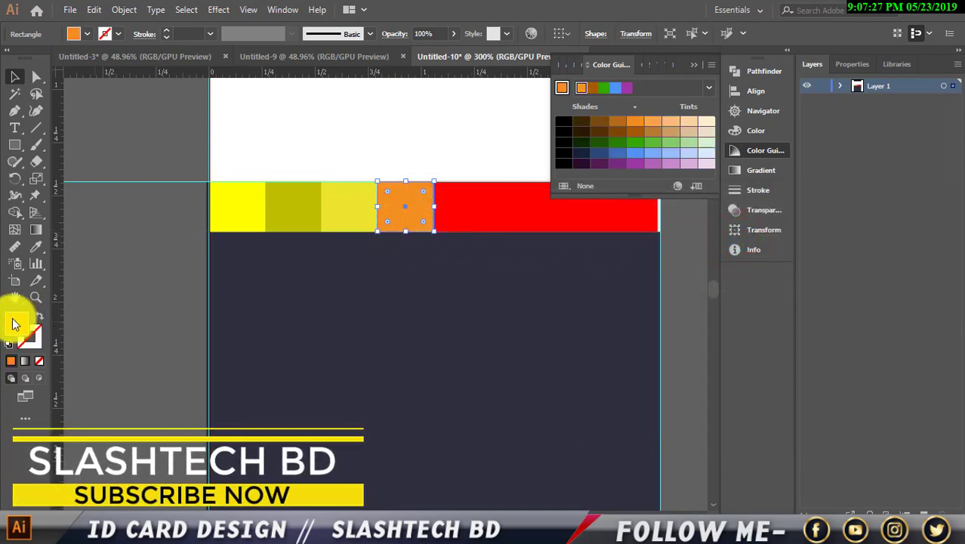
double_click(15, 323)
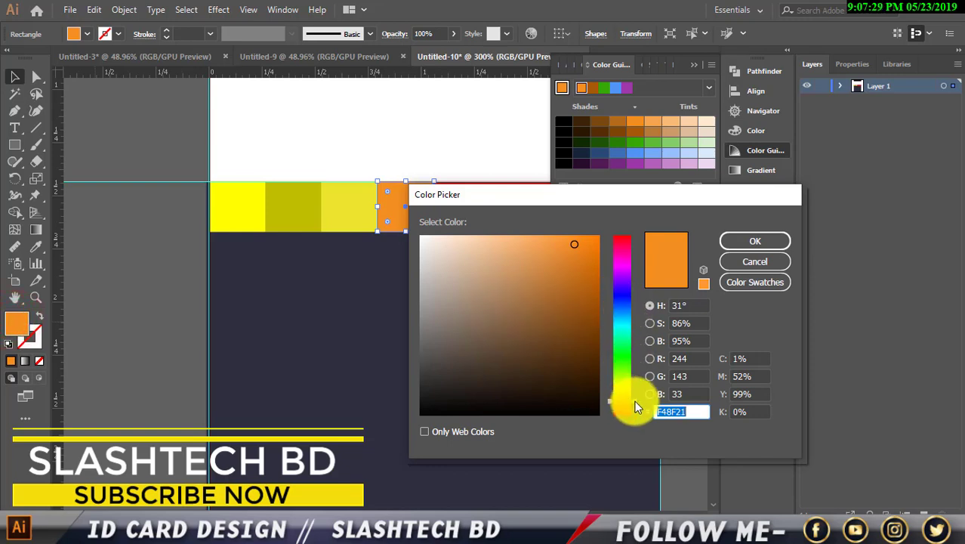
drag(629, 400, 633, 389)
click(749, 240)
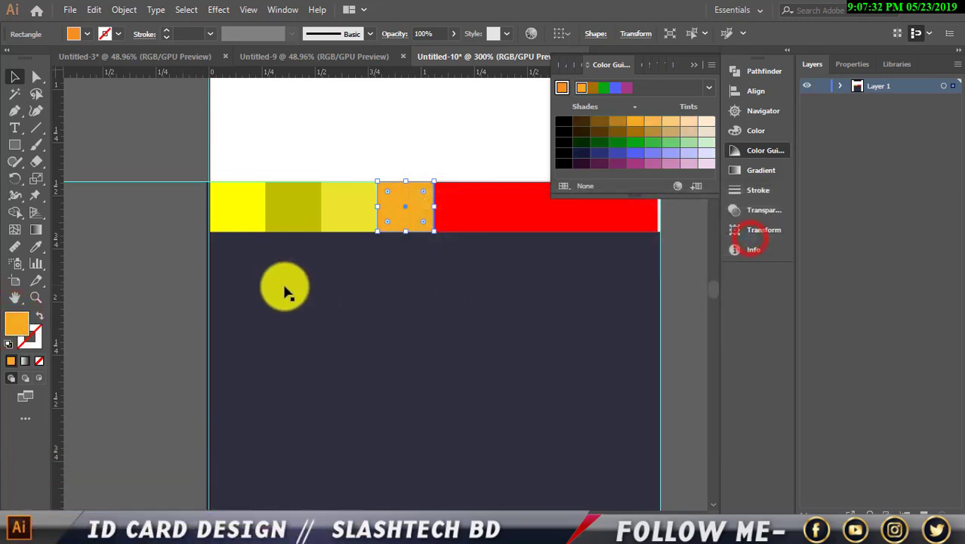
click(129, 273)
Fill the fifth square olive-yellow C1A70E and the sixth a warmer golden yellow.
click(456, 207)
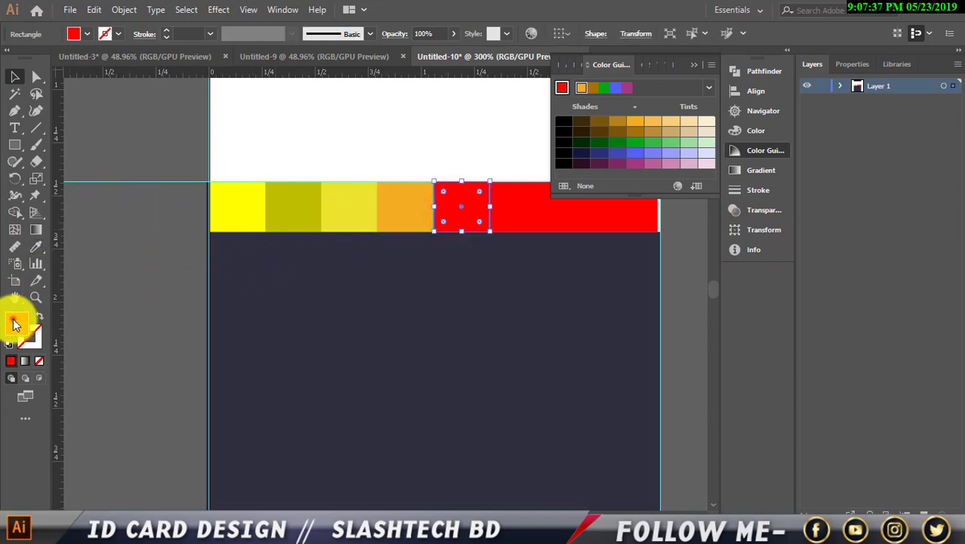
double_click(17, 322)
drag(624, 390, 626, 388)
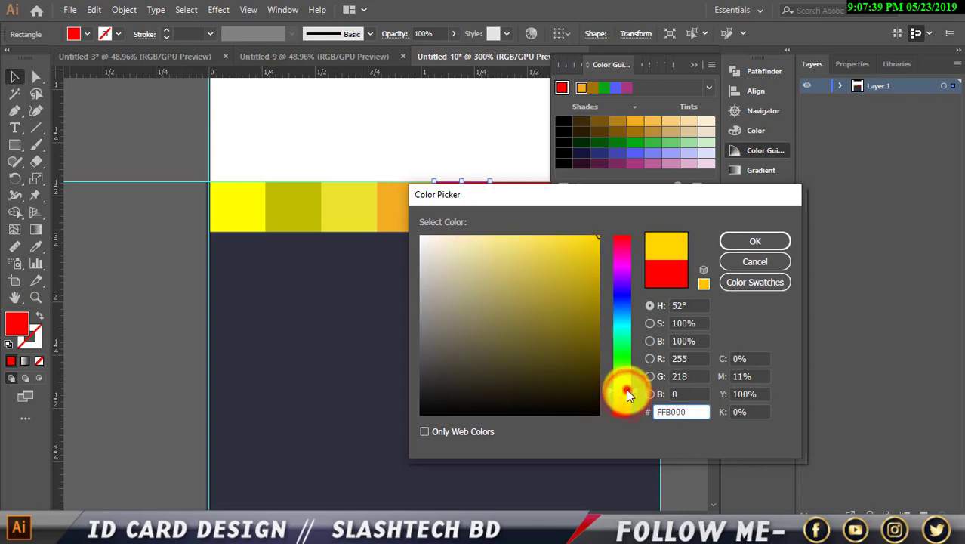
click(587, 278)
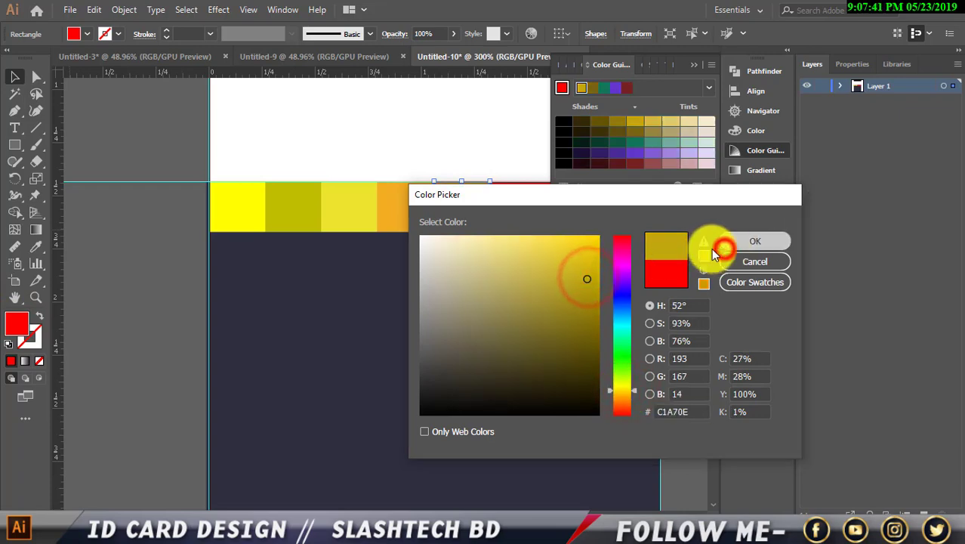
click(723, 242)
click(518, 214)
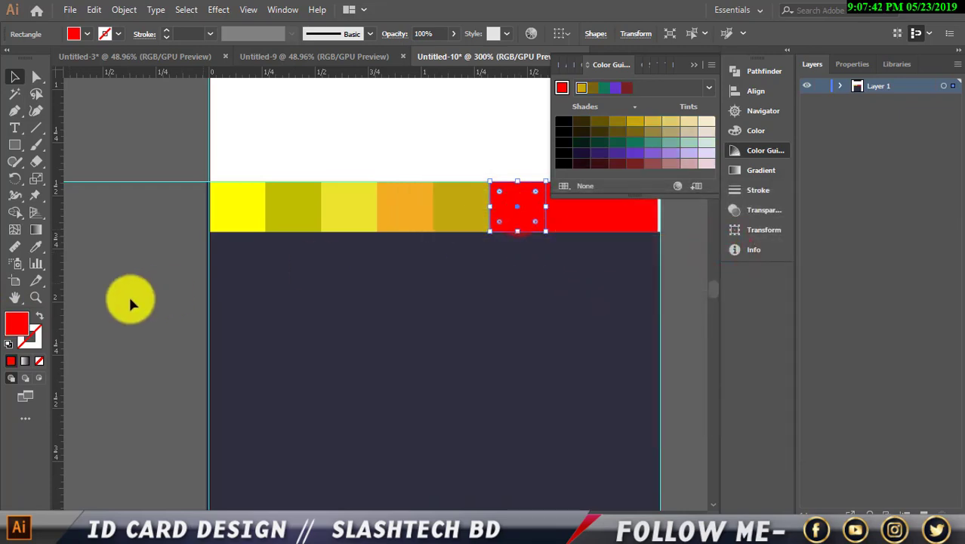
double_click(21, 330)
drag(626, 397, 636, 393)
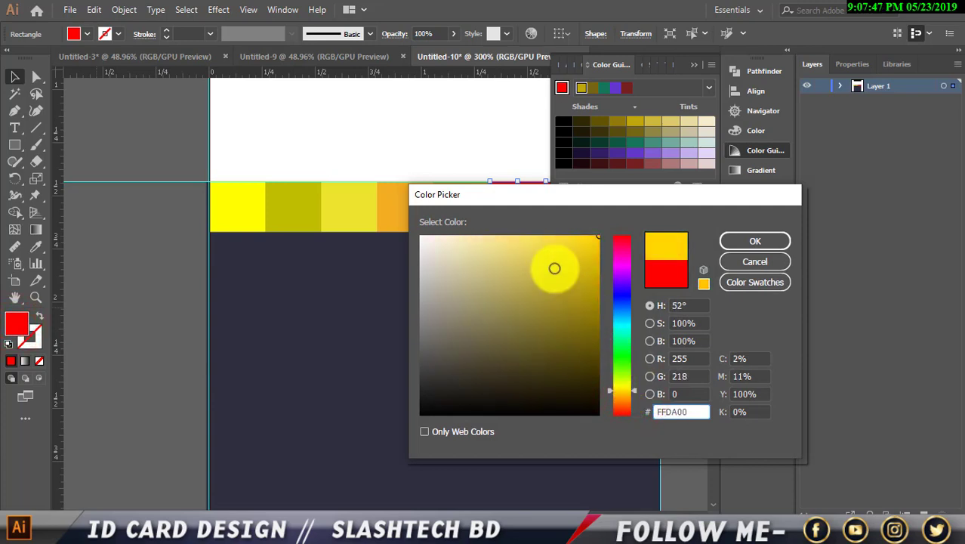
drag(555, 268, 576, 240)
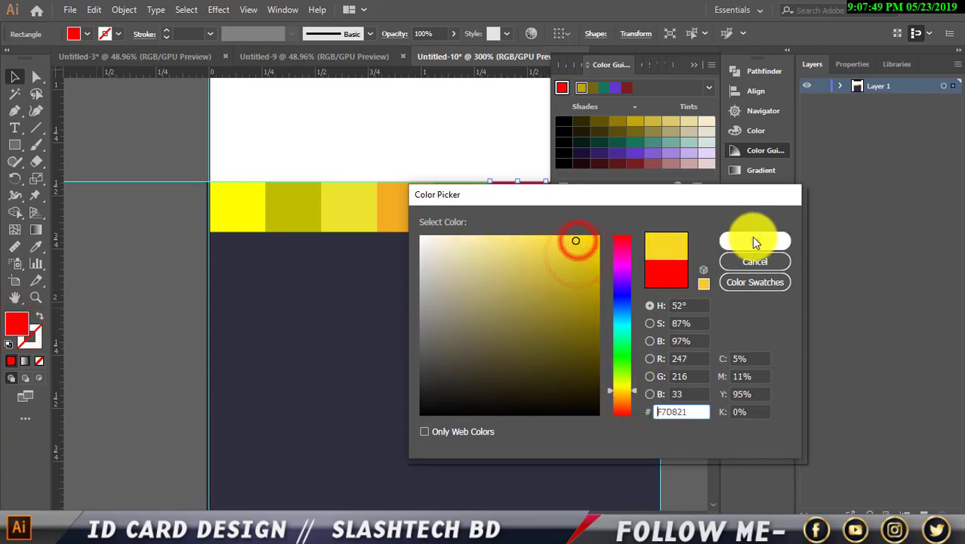
click(754, 241)
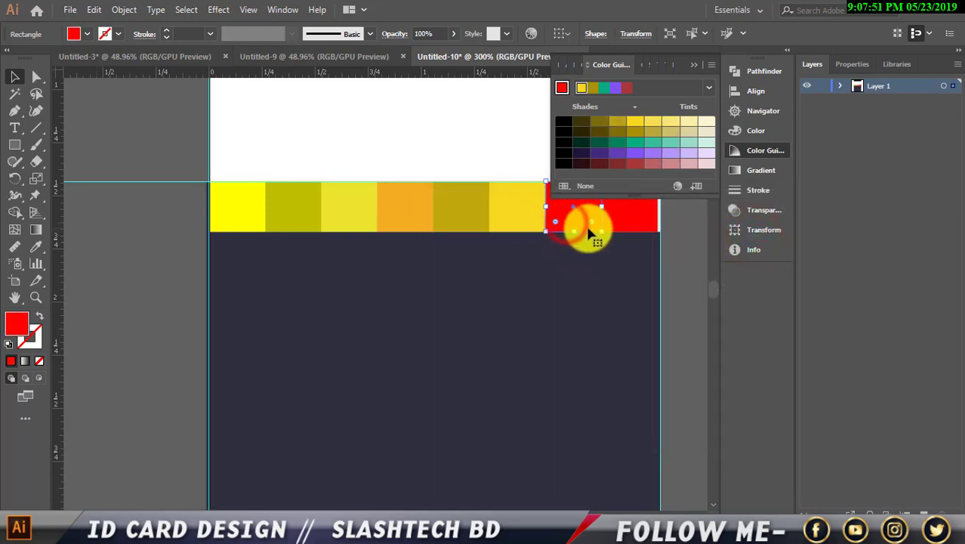
Eyedropper a pale yellow tint onto the seventh square, undoing the stray red and olive fills.
click(30, 250)
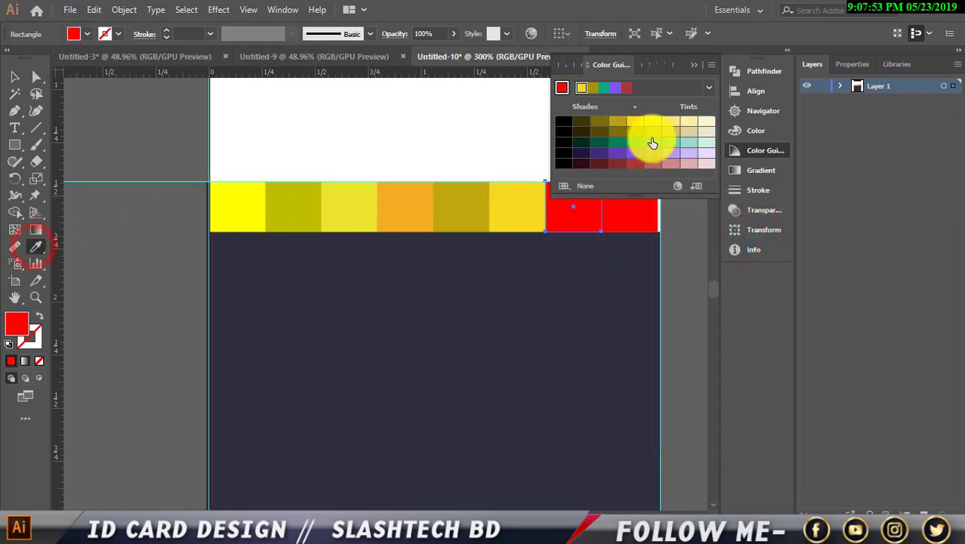
click(670, 123)
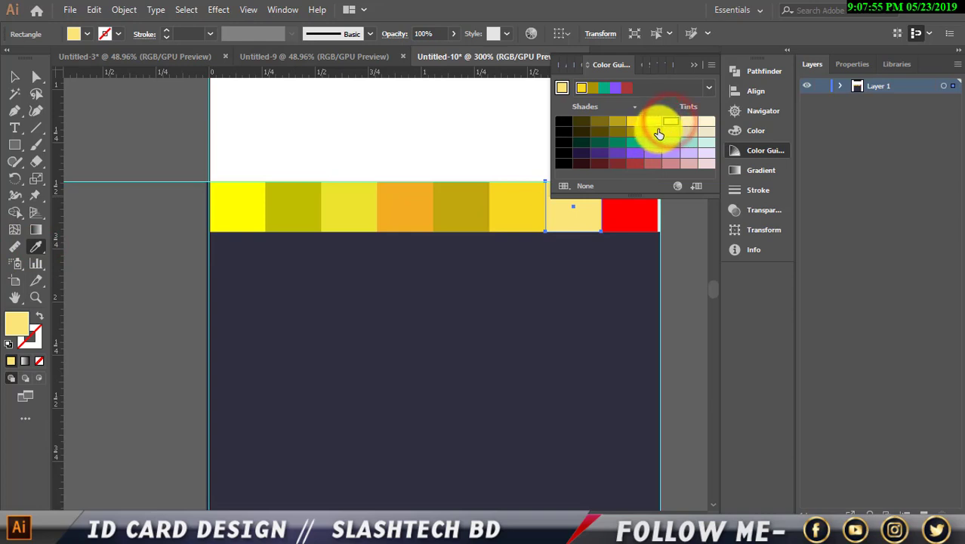
click(619, 123)
click(619, 227)
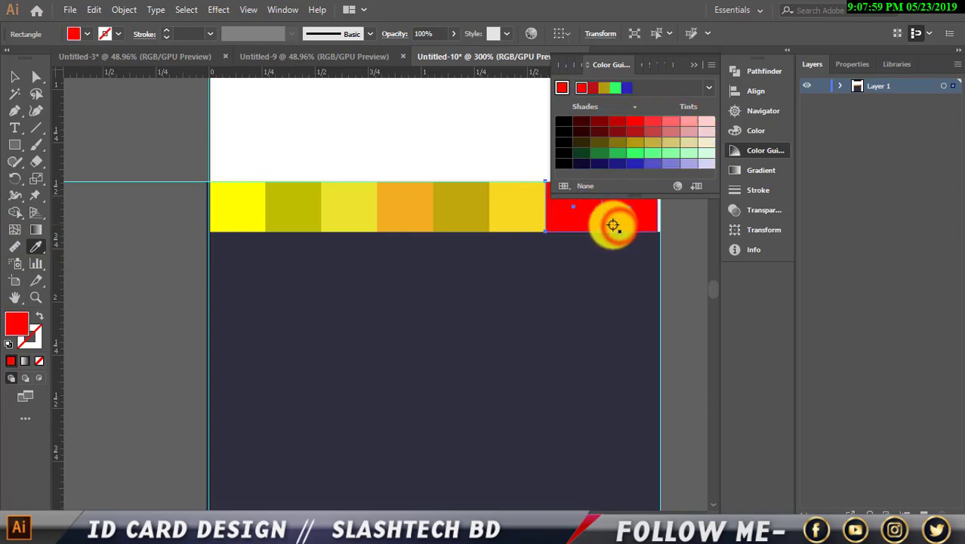
key(ctrl+z)
click(15, 76)
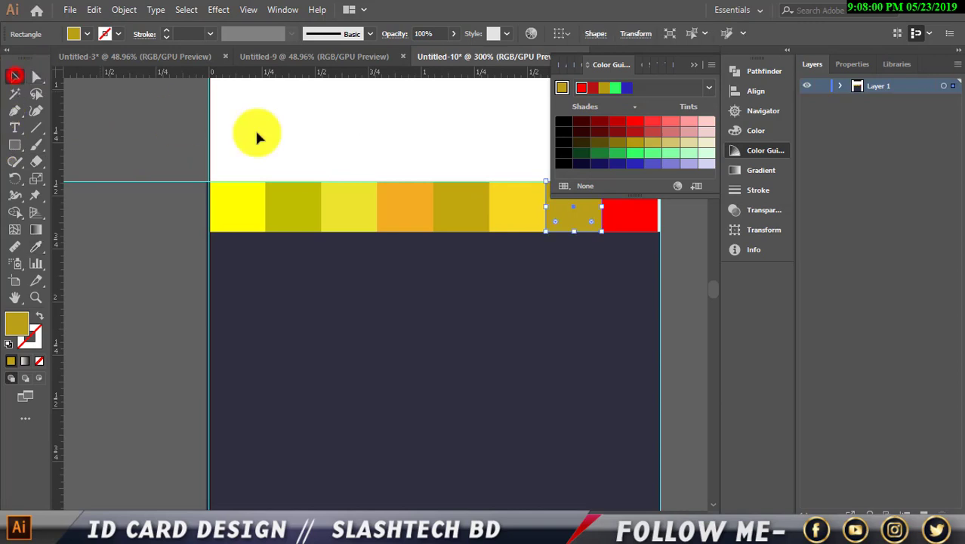
click(611, 217)
scroll(667, 255, up, 2)
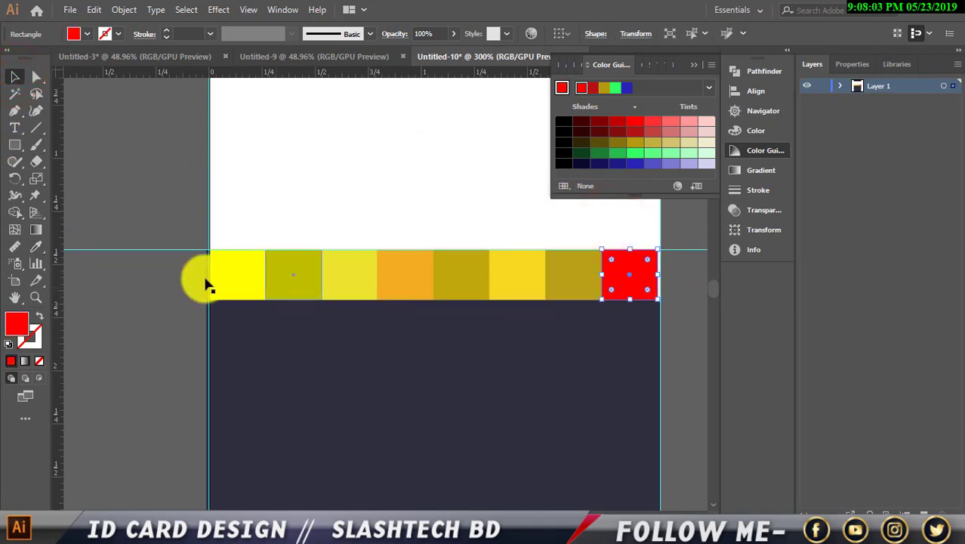
click(35, 247)
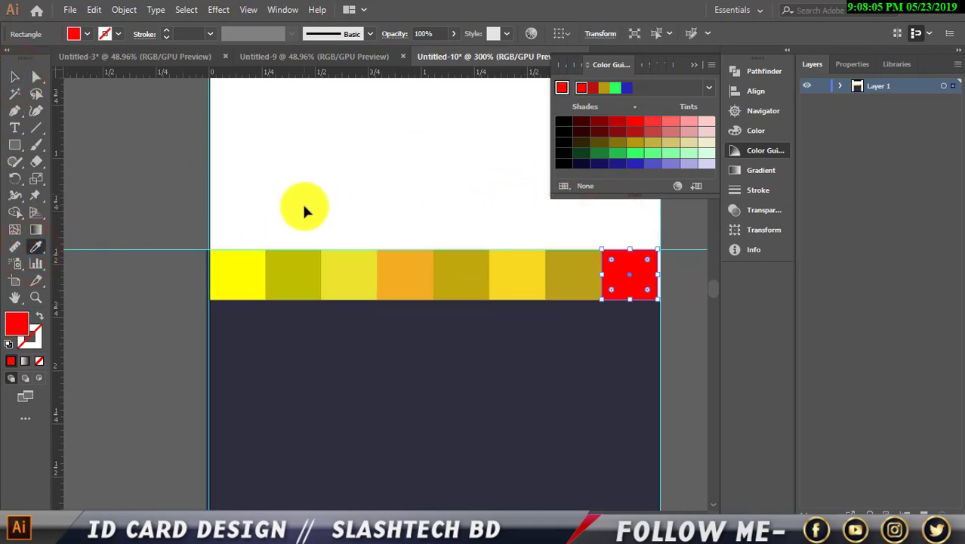
key(ctrl+z)
click(13, 79)
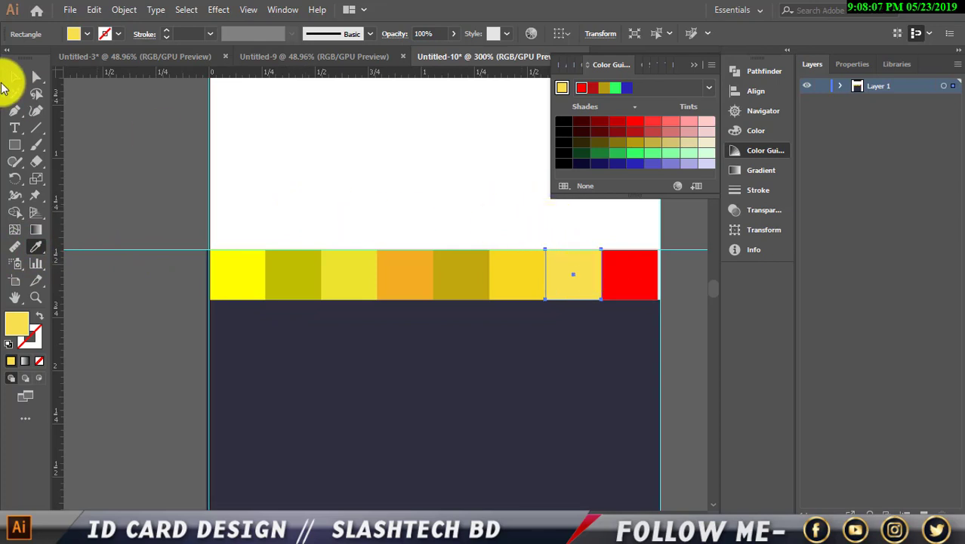
Recolour the last red square at the strip's end bright lime yellow EEFF0B.
click(622, 281)
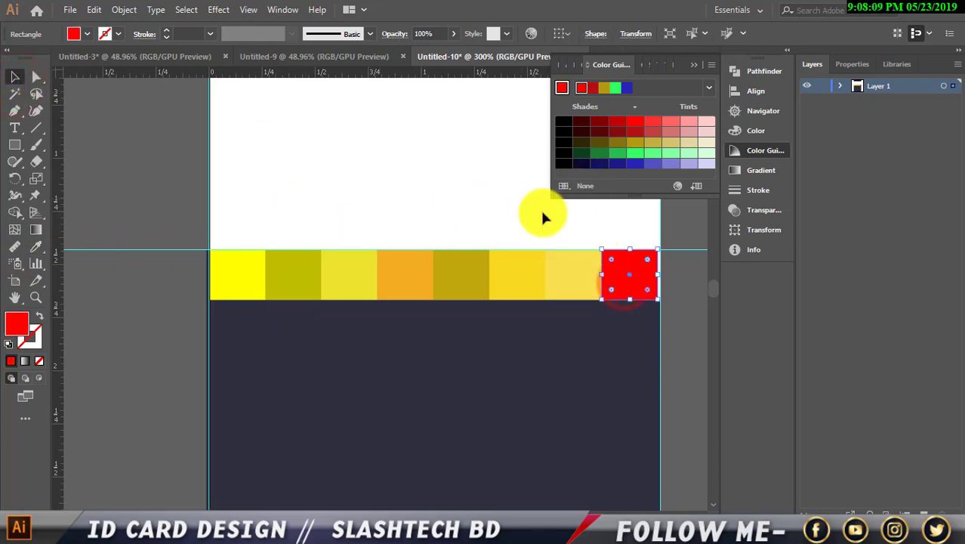
double_click(17, 324)
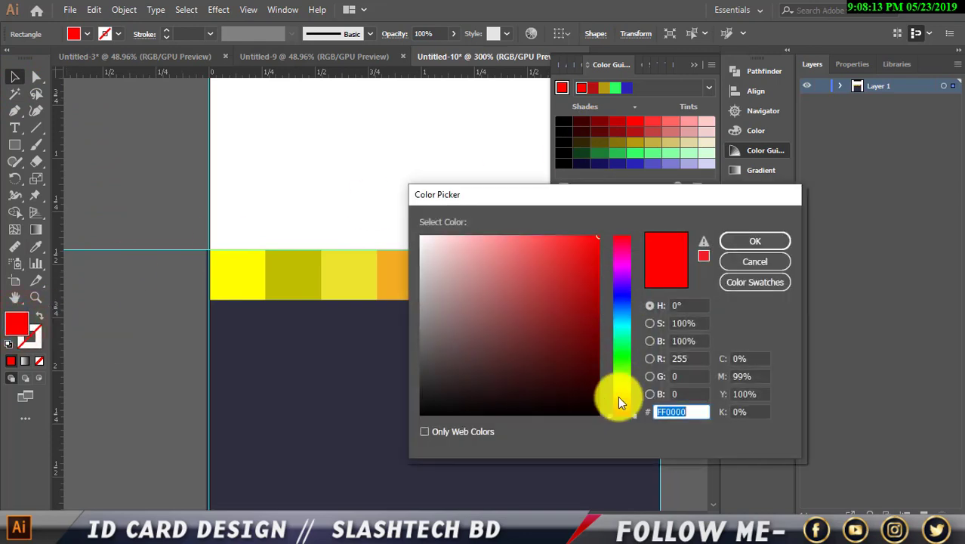
drag(618, 400, 620, 384)
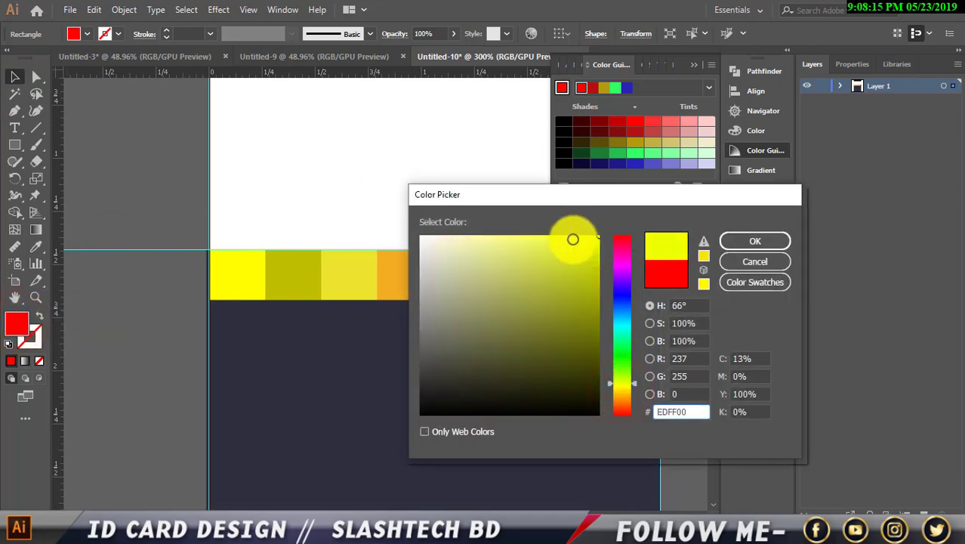
drag(556, 244, 592, 236)
click(738, 240)
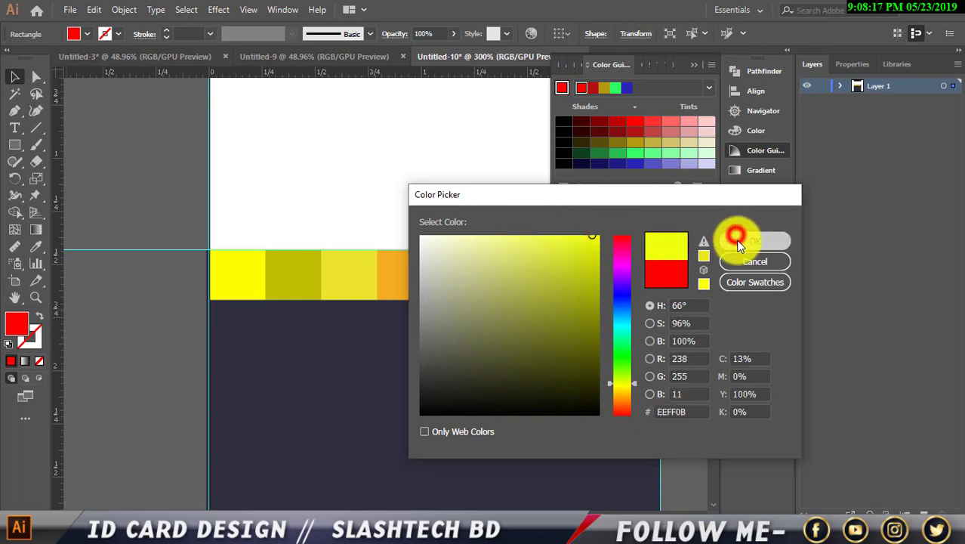
click(689, 302)
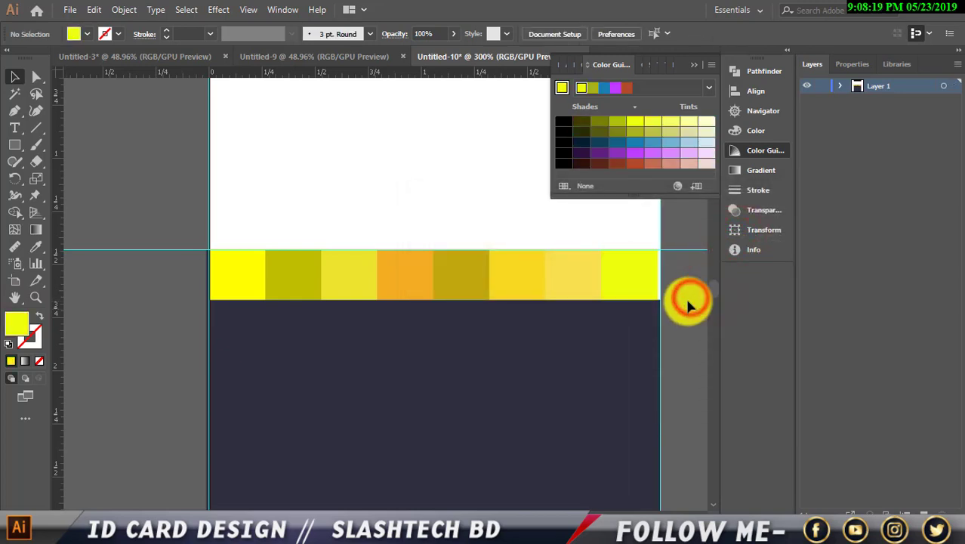
Nudge the last strip square's right edge slightly outward.
scroll(703, 332, up, 1)
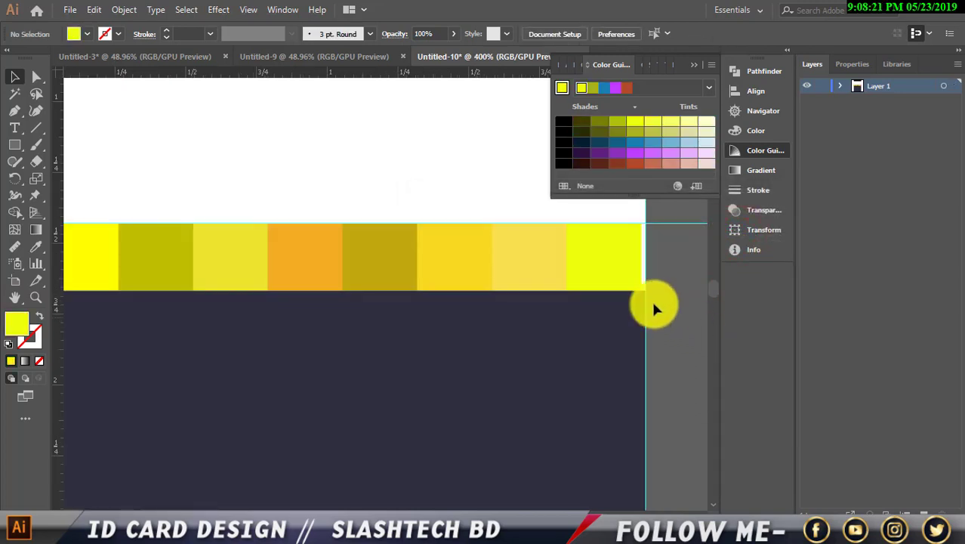
click(613, 278)
drag(644, 259, 647, 258)
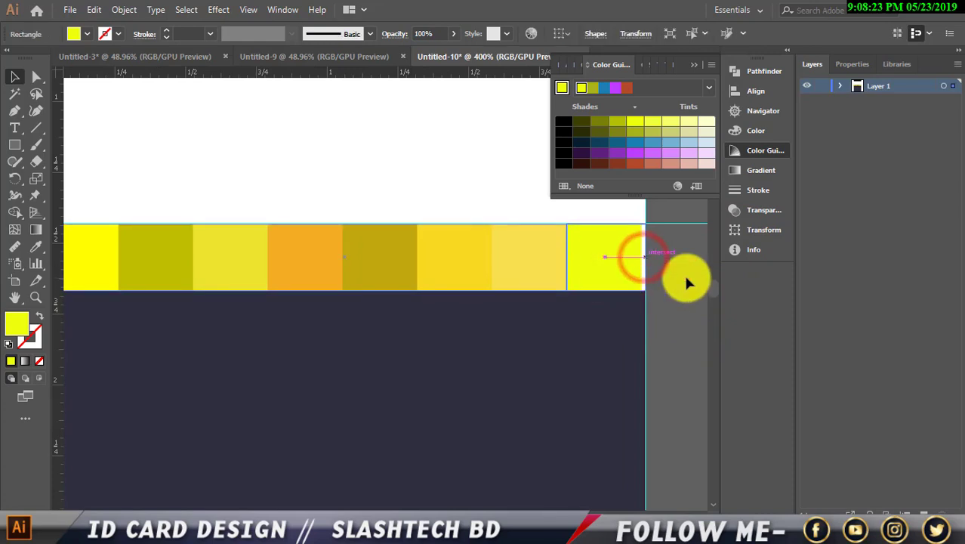
click(685, 278)
scroll(687, 277, down, 2)
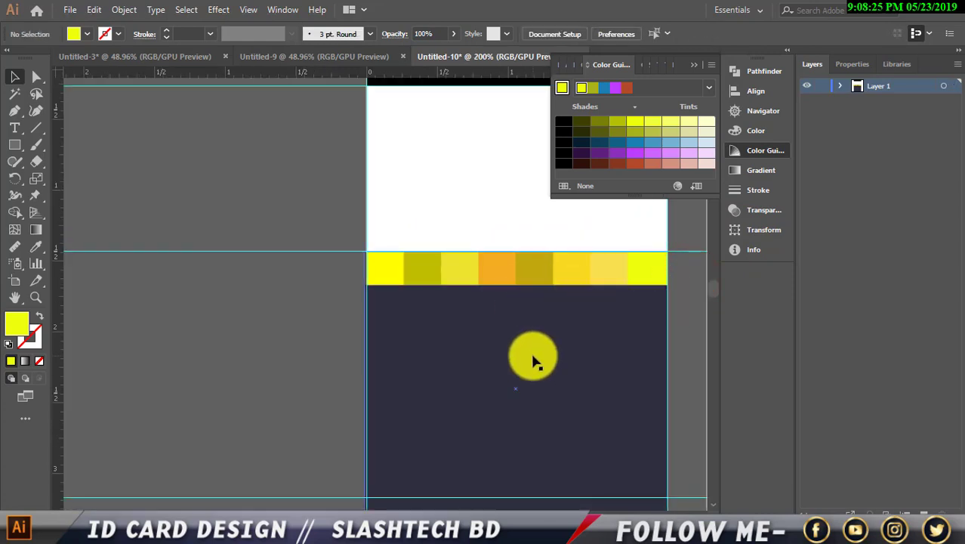
scroll(532, 361, up, 2)
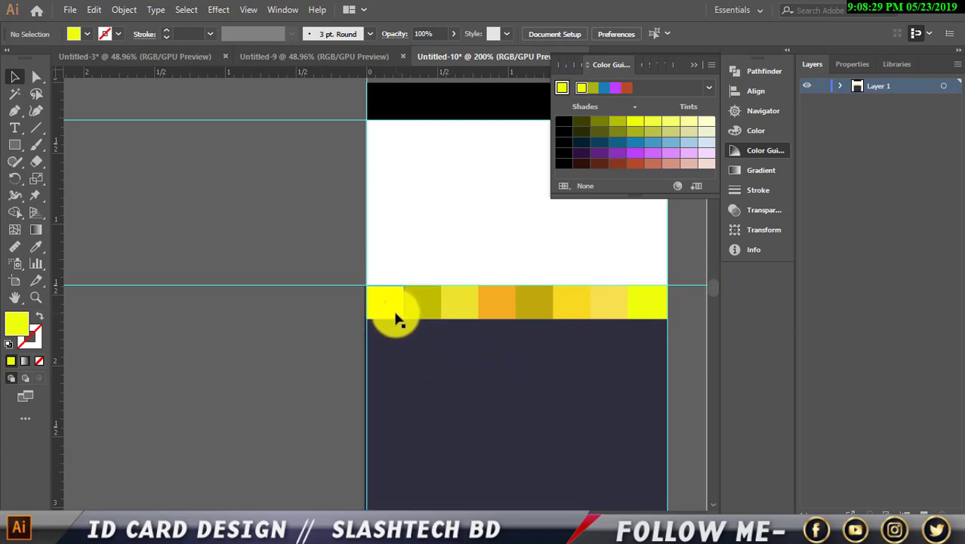
Expand Layer 1 and lock the dark navy background rectangle, then select the strip squares.
click(840, 85)
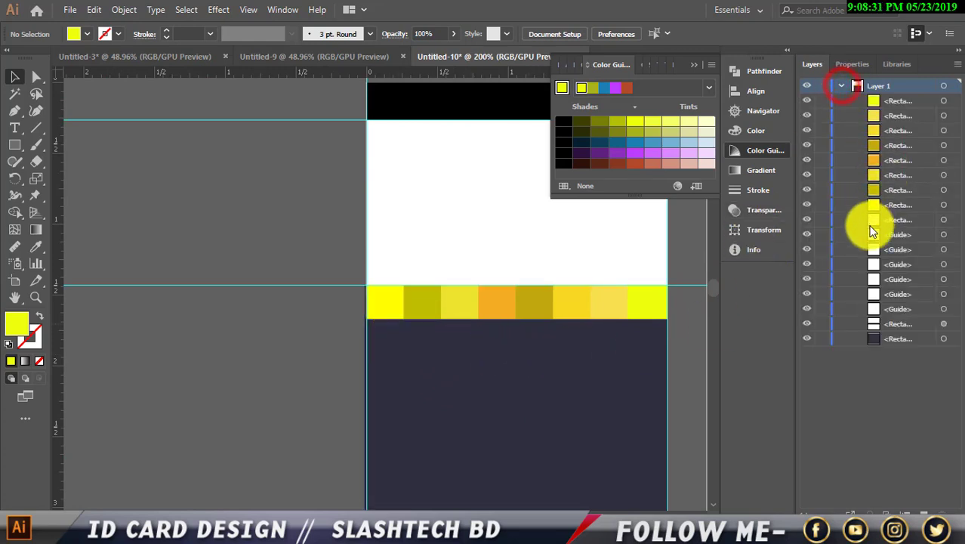
click(823, 339)
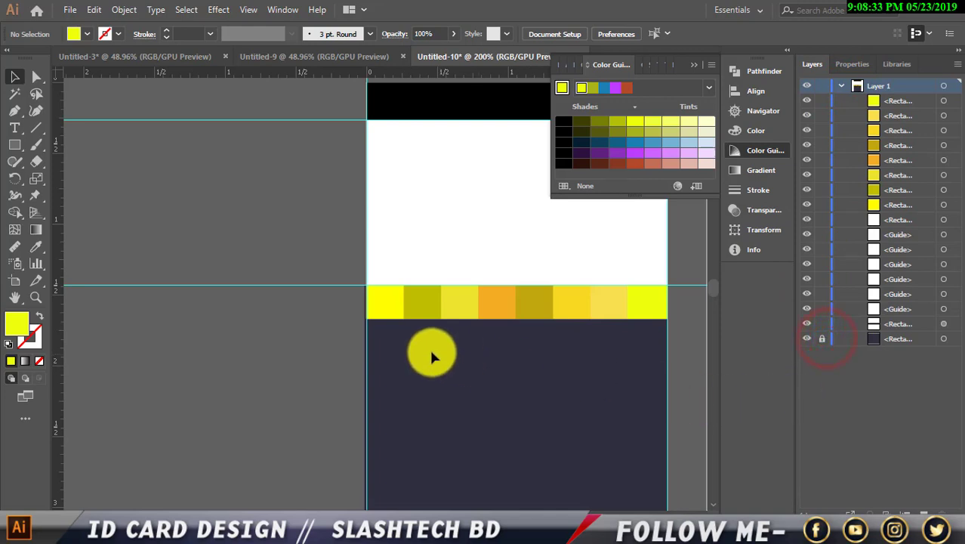
click(654, 304)
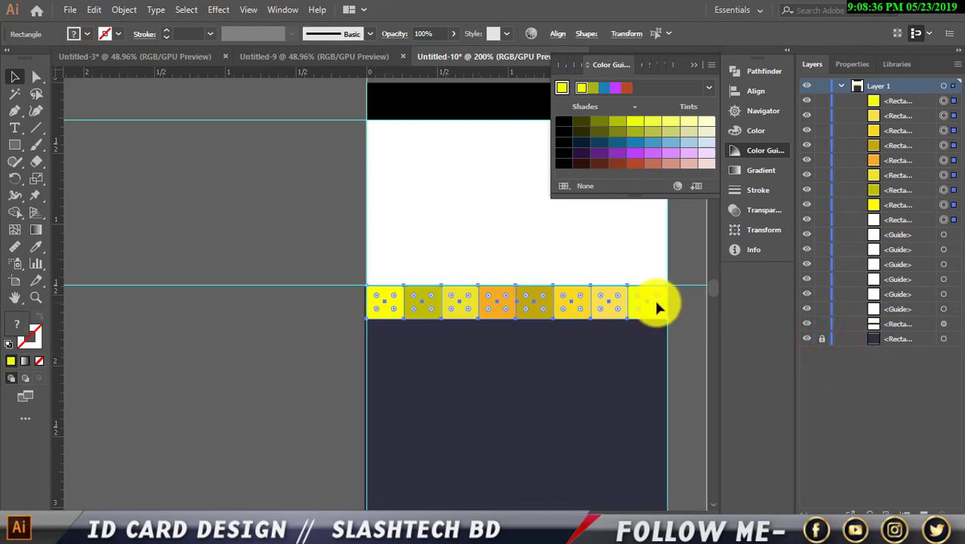
Group the eight yellow strip squares into one group.
right_click(611, 308)
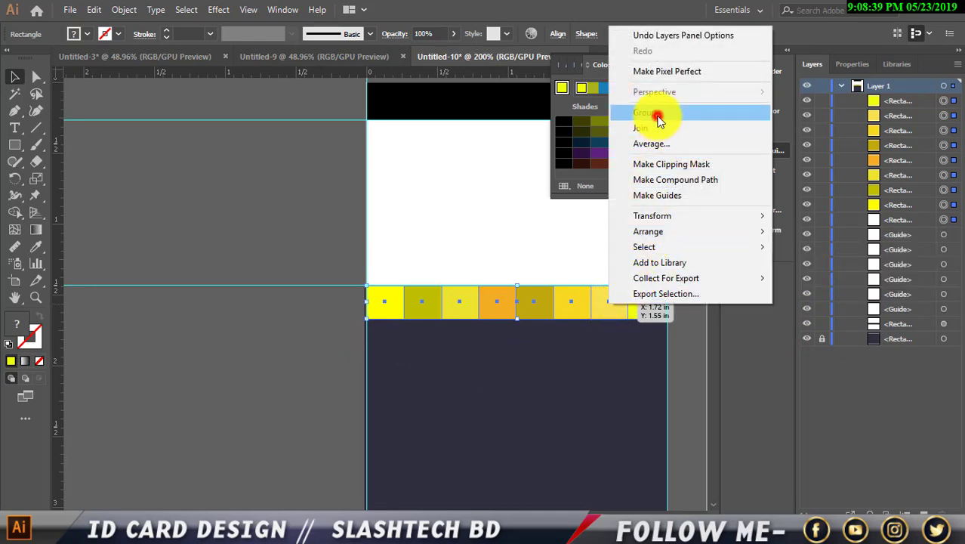
click(658, 114)
scroll(614, 222, down, 3)
Place a copy of the strip along the card's bottom edge, nudged right onto the guides.
drag(546, 243, 545, 479)
click(253, 409)
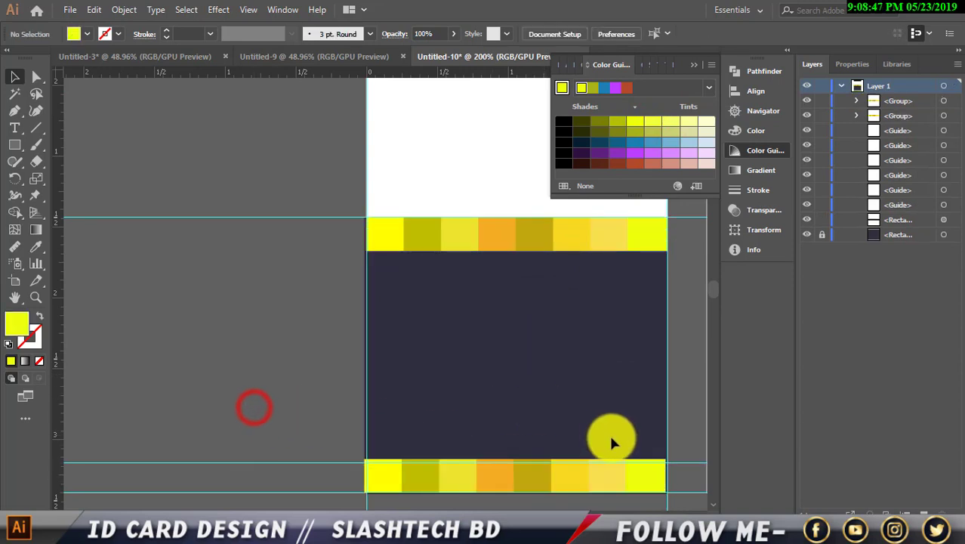
scroll(623, 468, up, 2)
scroll(631, 449, down, 3)
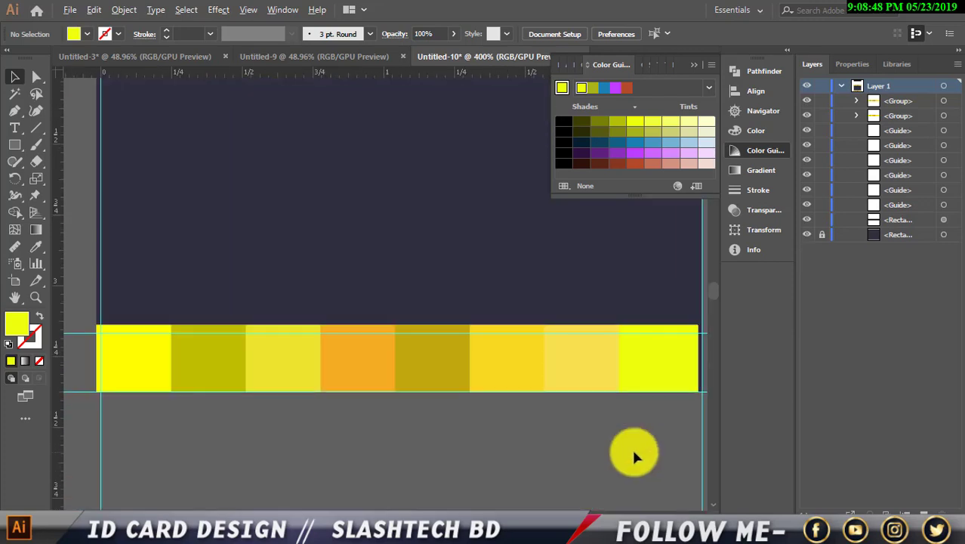
click(619, 387)
key(Right)
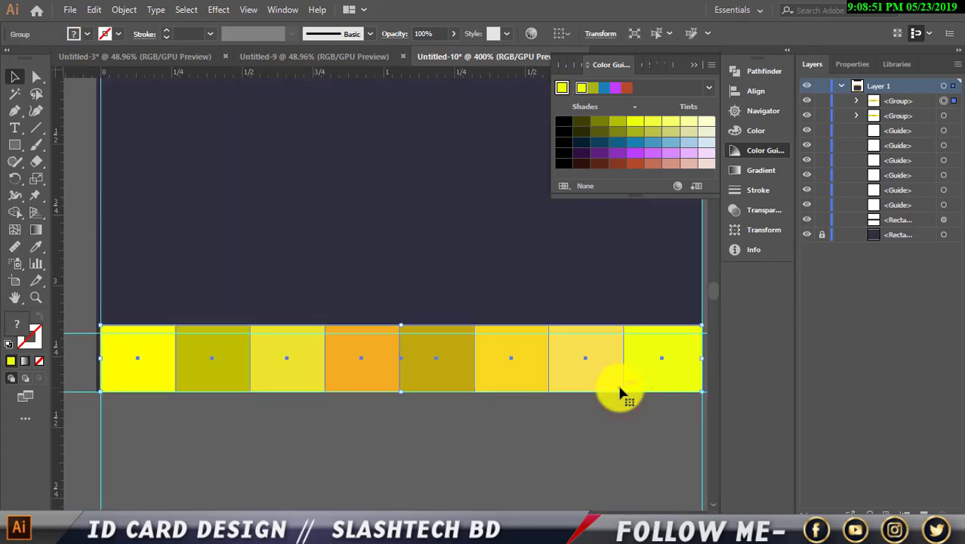
click(550, 461)
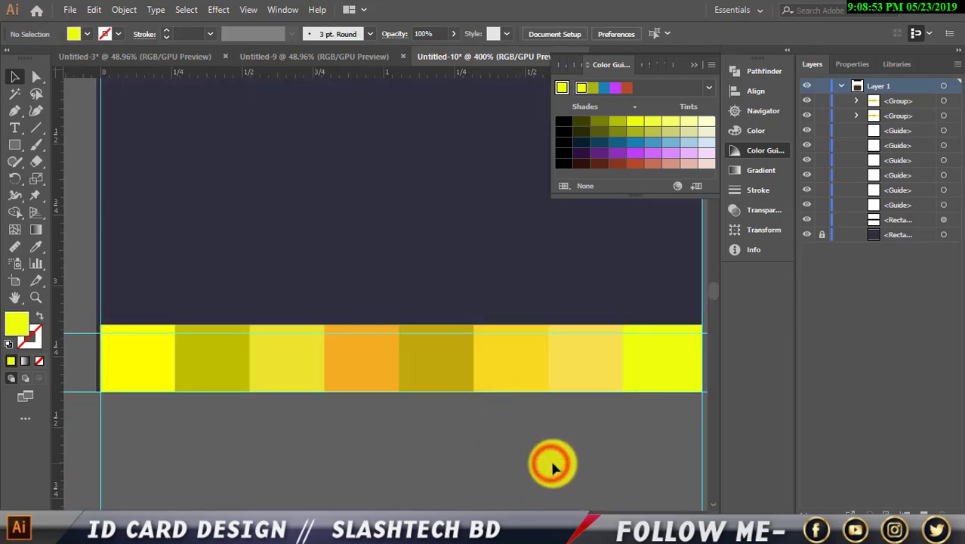
Stretch the bottom strip's left edge outward to the card's edge.
scroll(60, 408, up, 1)
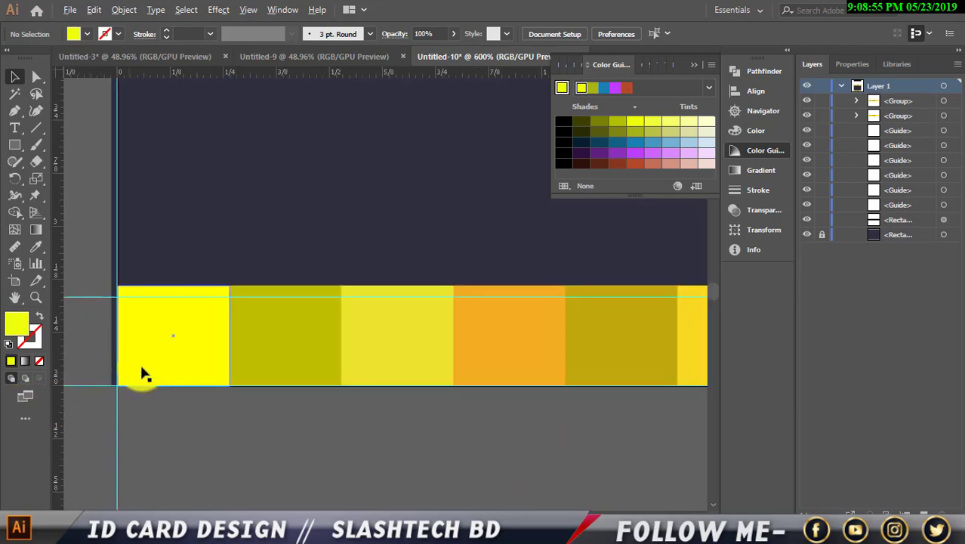
click(151, 345)
drag(115, 336, 112, 337)
click(158, 416)
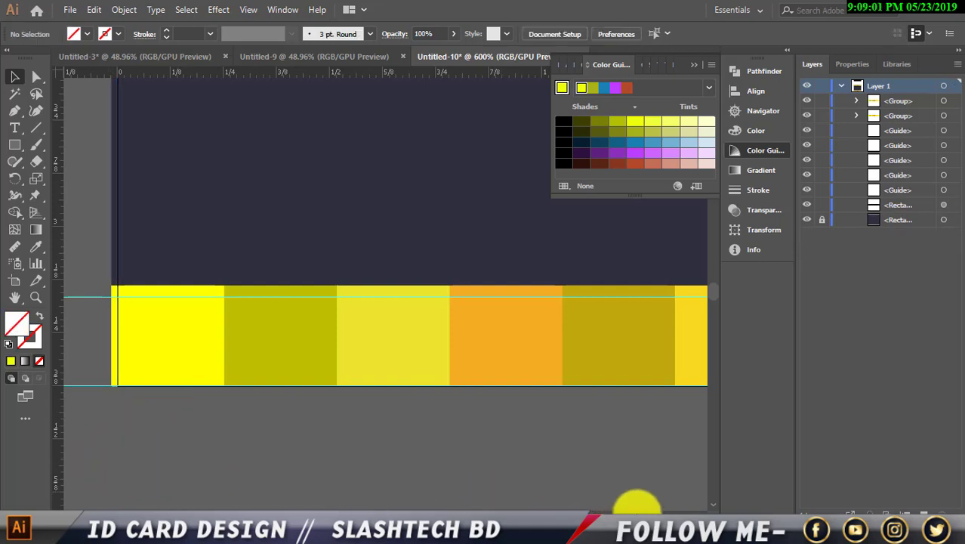
Delete the vertical guide at the card's right edge and zoom out.
scroll(702, 504, right, 10)
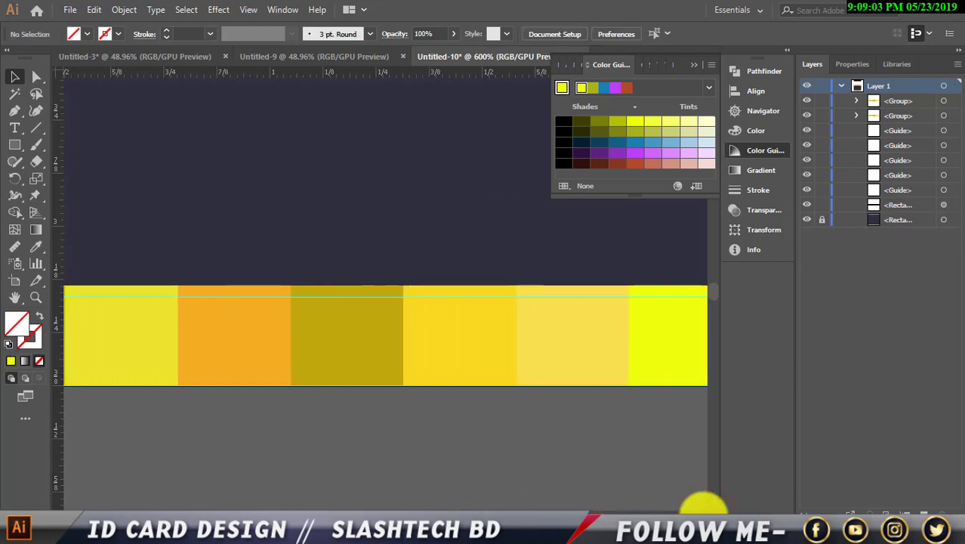
drag(559, 484, 646, 468)
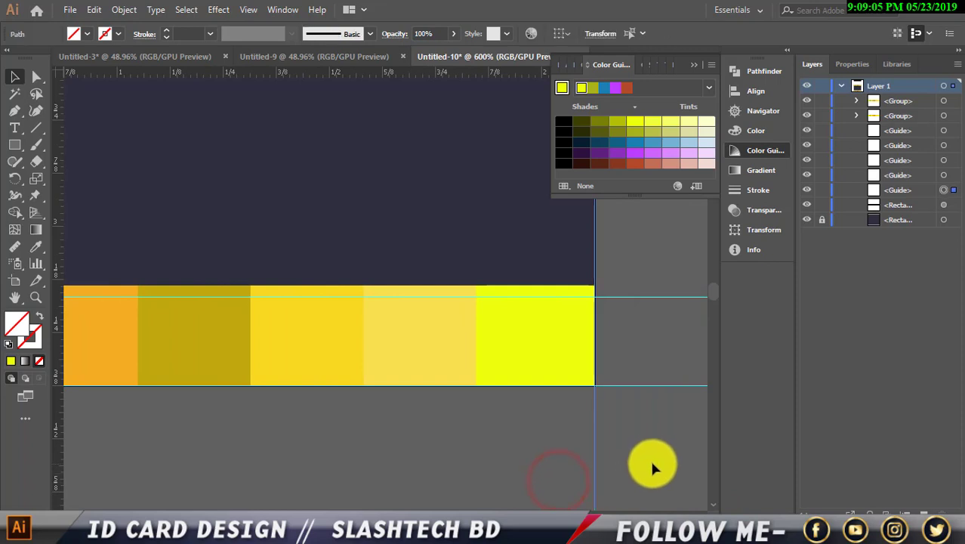
key(Delete)
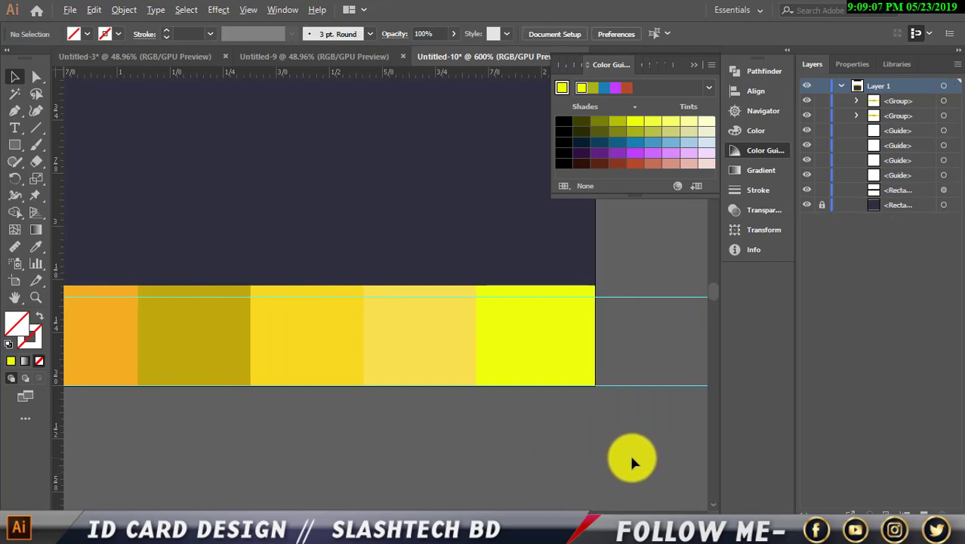
key(ctrl+minus)
key(ctrl+minus)
key(ctrl+minus)
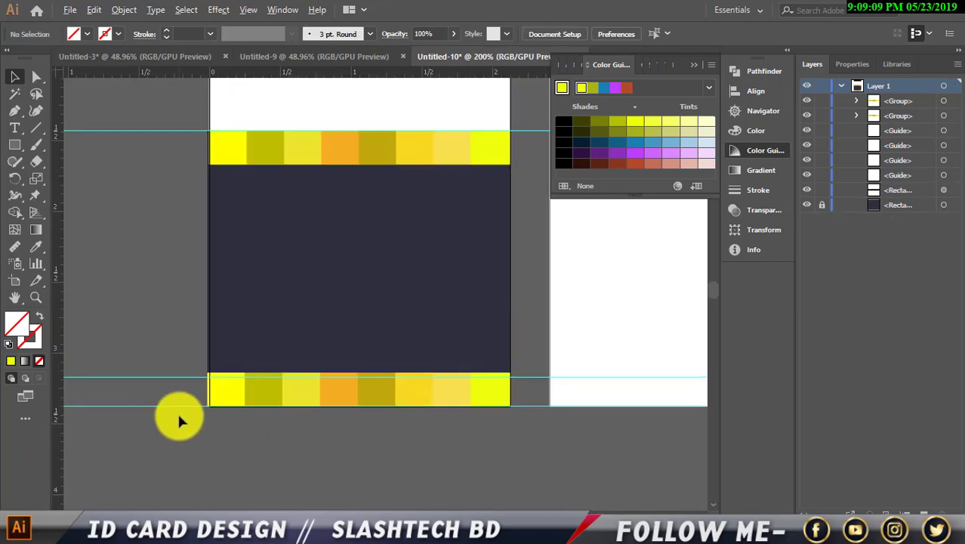
scroll(176, 419, up, 3)
scroll(227, 430, up, 2)
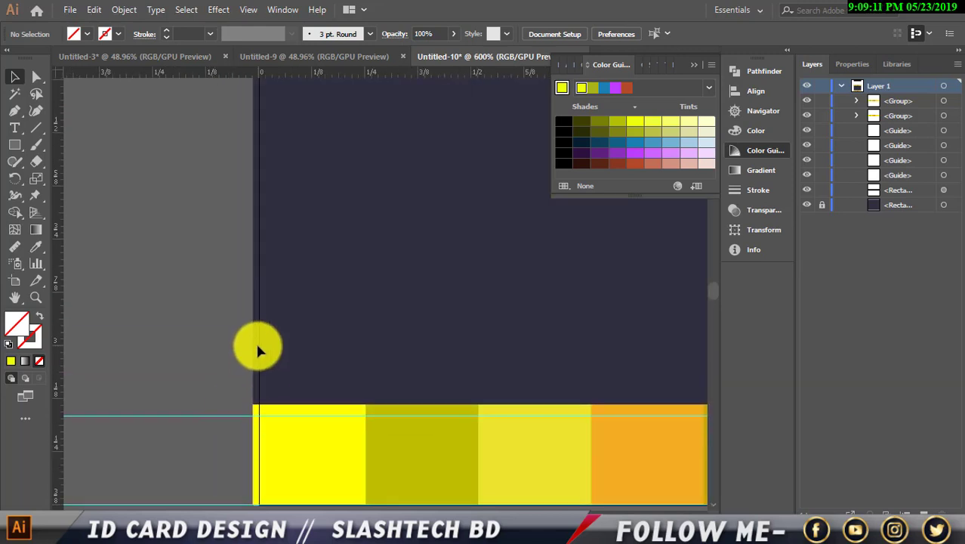
Unlock the navy background rectangle and extend its left edge to the artboard edge.
click(822, 204)
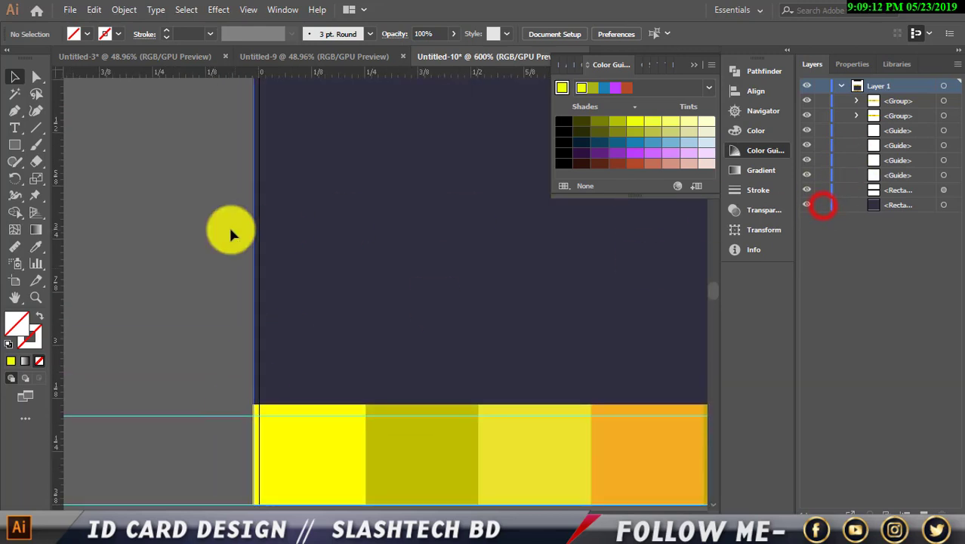
click(287, 240)
scroll(262, 252, up, 2)
drag(255, 160, 259, 159)
click(217, 177)
scroll(245, 340, down, 3)
scroll(240, 437, up, 1)
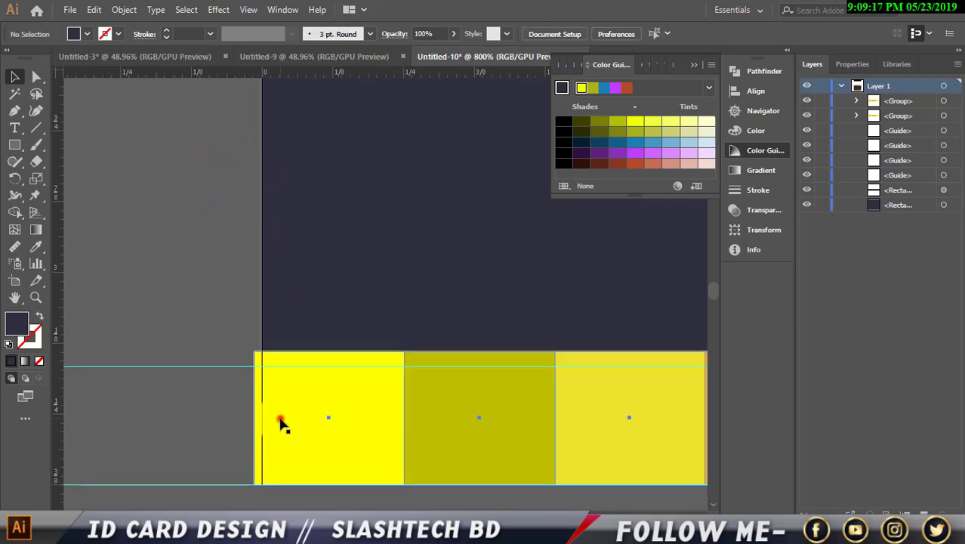
Stretch the yellow strip group's left side to the artboard's left edge.
click(280, 418)
drag(255, 416, 262, 416)
click(230, 416)
scroll(292, 411, down, 2)
scroll(311, 377, up, 10)
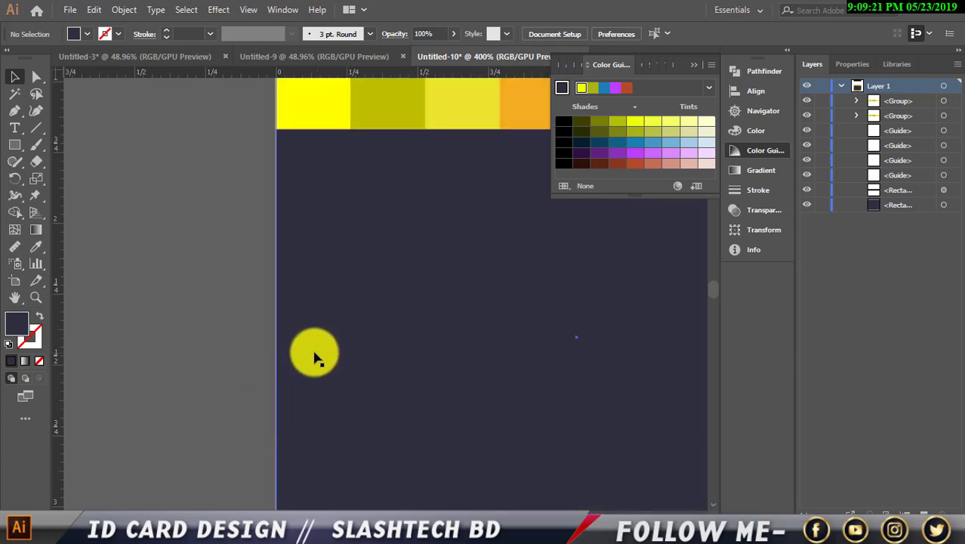
scroll(249, 349, up, 3)
scroll(404, 364, down, 6)
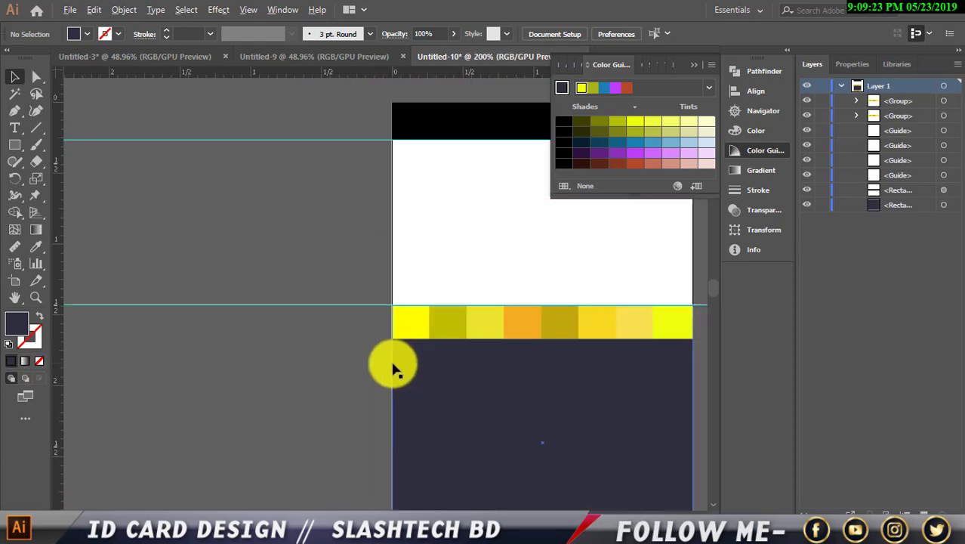
scroll(577, 416, down, 3)
scroll(562, 475, up, 1)
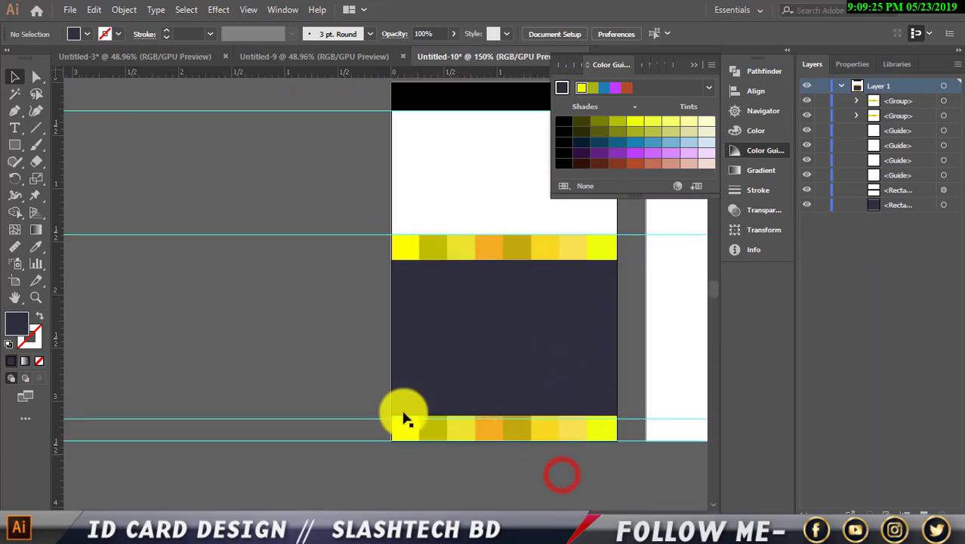
Delete the lower horizontal guide.
click(362, 419)
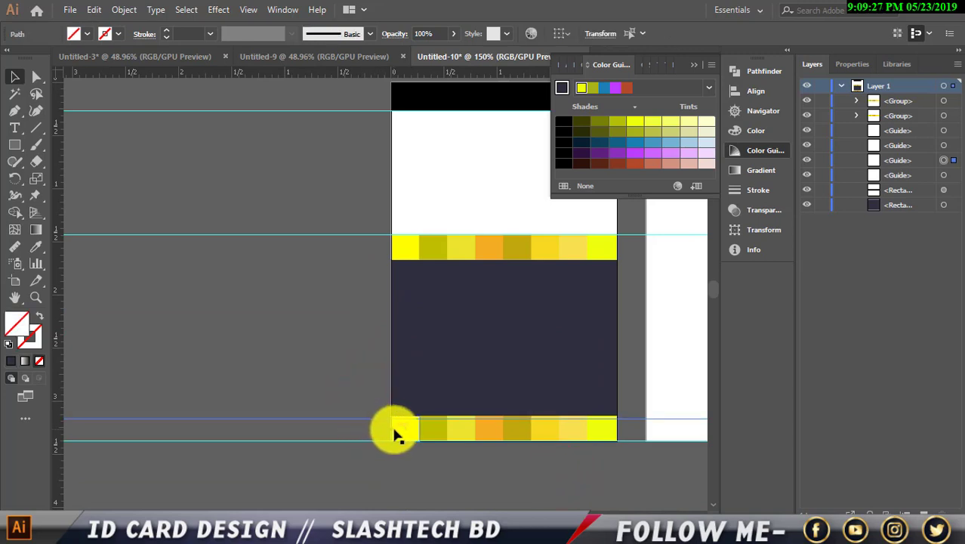
key(Delete)
scroll(420, 434, up, 1)
scroll(423, 430, up, 2)
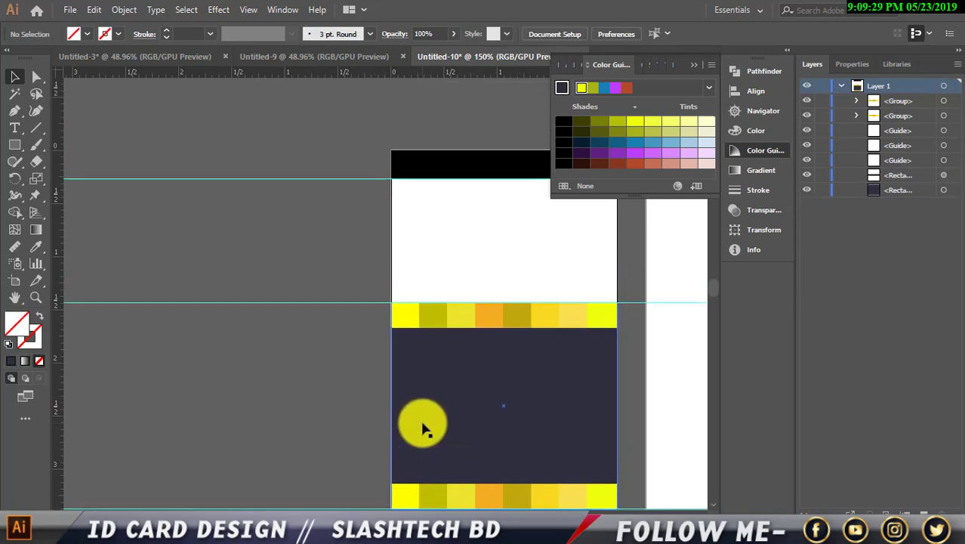
Give the black top bar the background's navy fill using the Eyedropper.
click(452, 181)
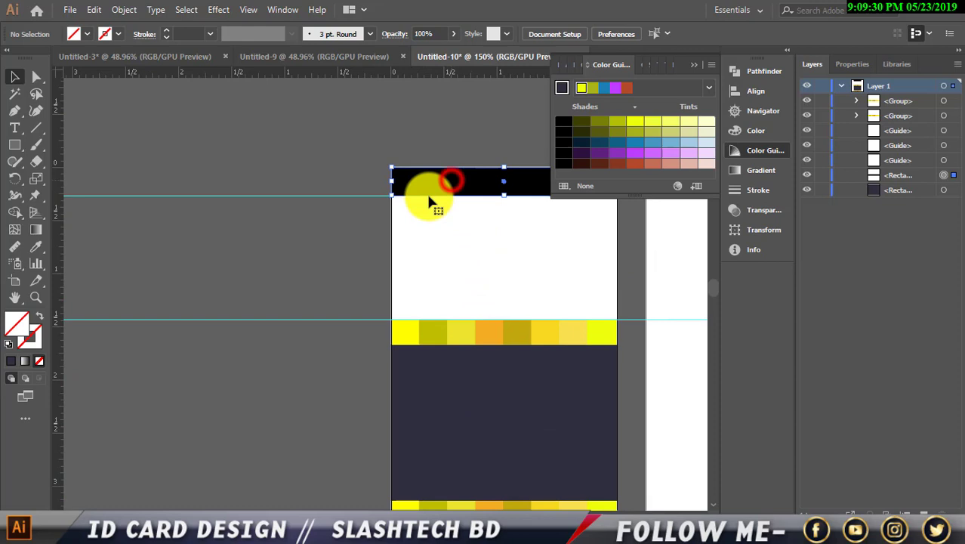
click(36, 246)
click(458, 453)
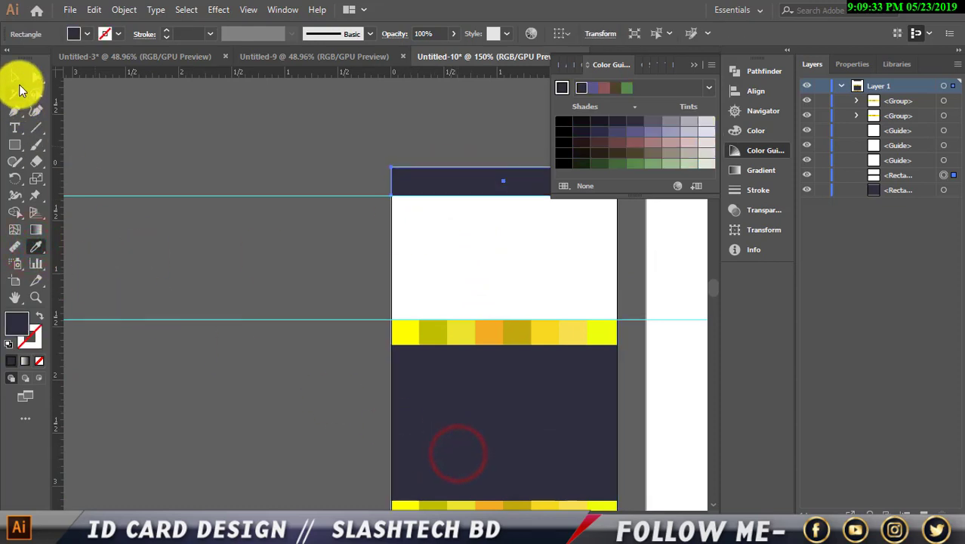
click(15, 76)
click(114, 107)
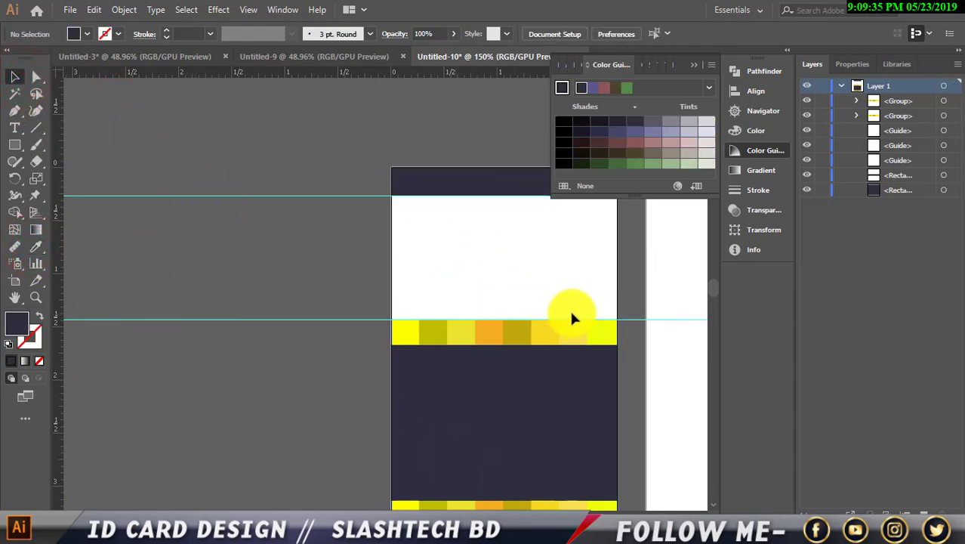
scroll(571, 308, up, 4)
scroll(574, 301, up, 6)
scroll(274, 304, up, 4)
scroll(274, 309, up, 1)
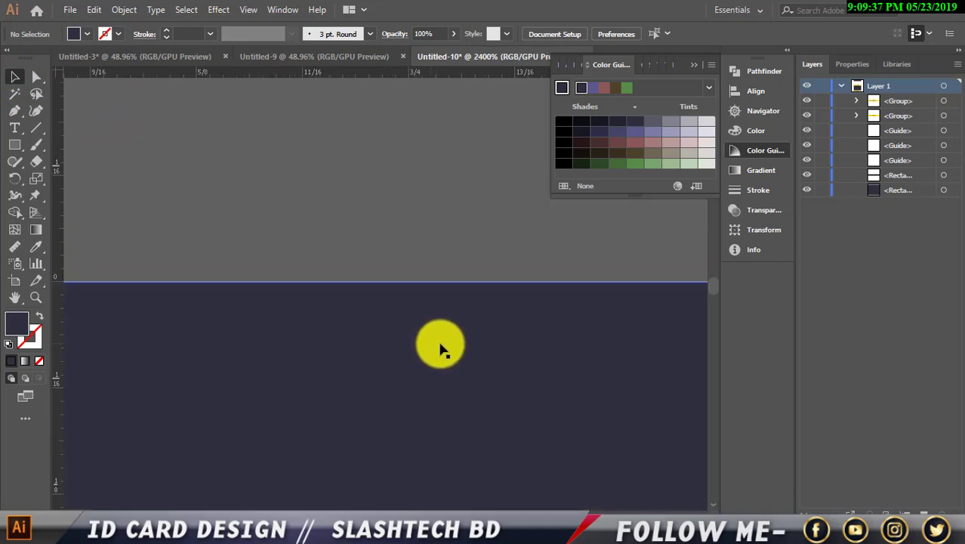
Check the navy top bar, then select the bottom yellow strip group.
click(452, 352)
click(461, 204)
scroll(459, 243, down, 6)
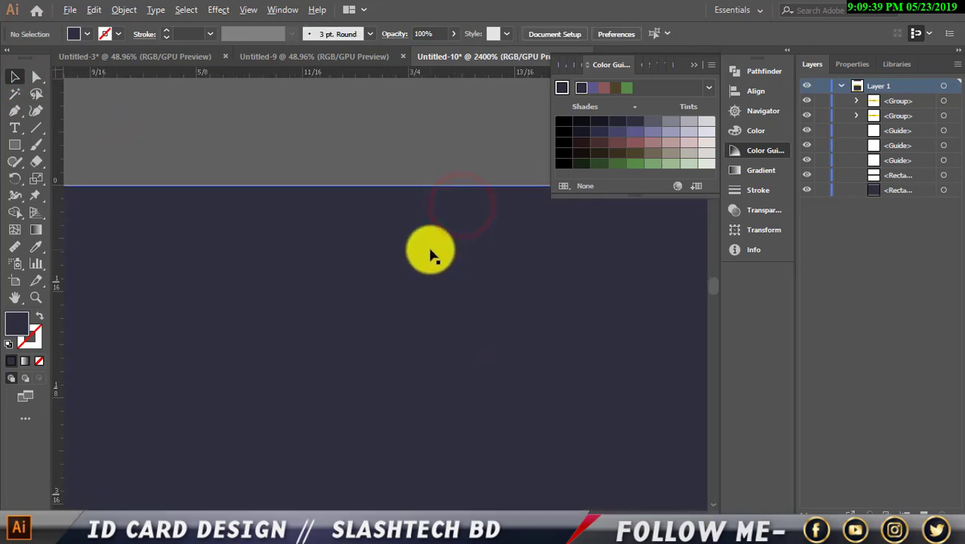
scroll(442, 259, down, 2)
scroll(431, 267, down, 1)
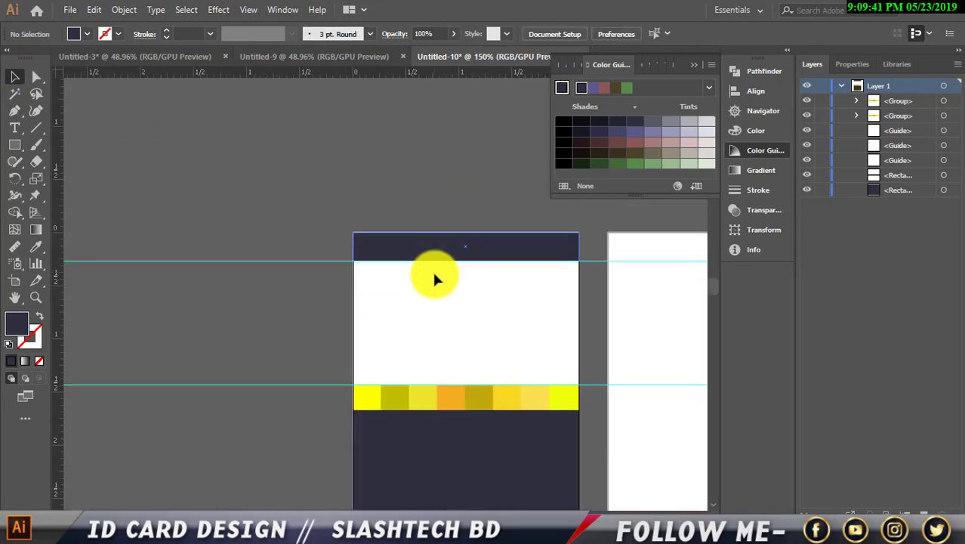
scroll(427, 325, down, 1)
click(420, 404)
scroll(621, 397, up, 1)
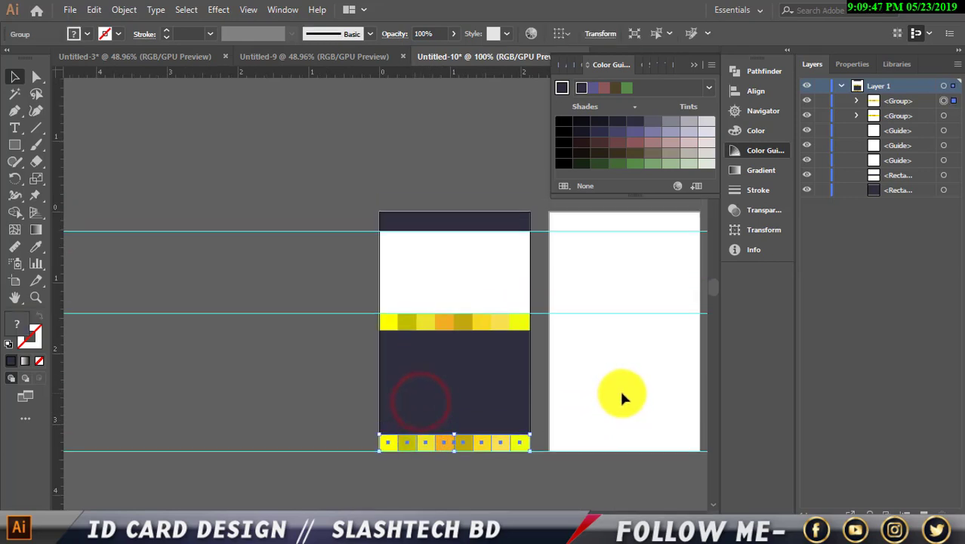
scroll(615, 380, up, 2)
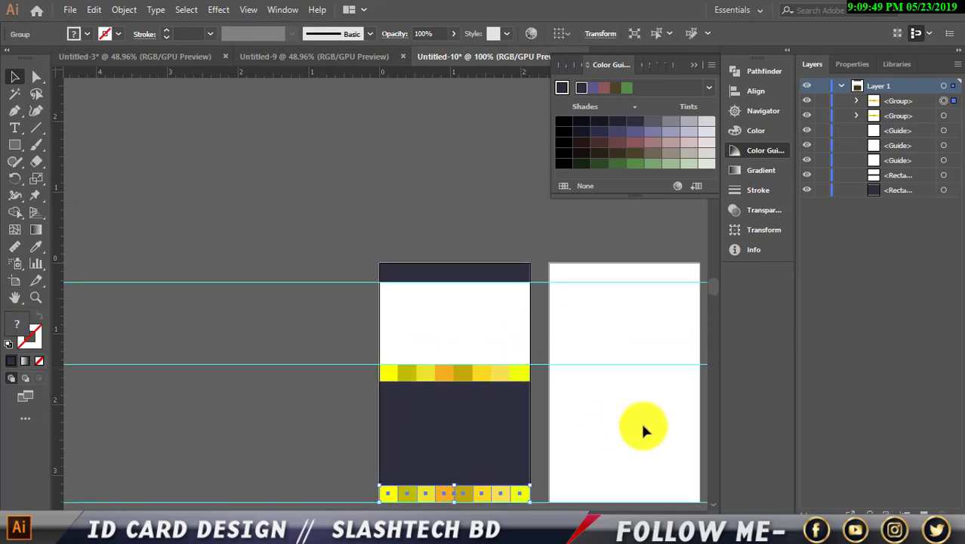
scroll(529, 393, right, 4)
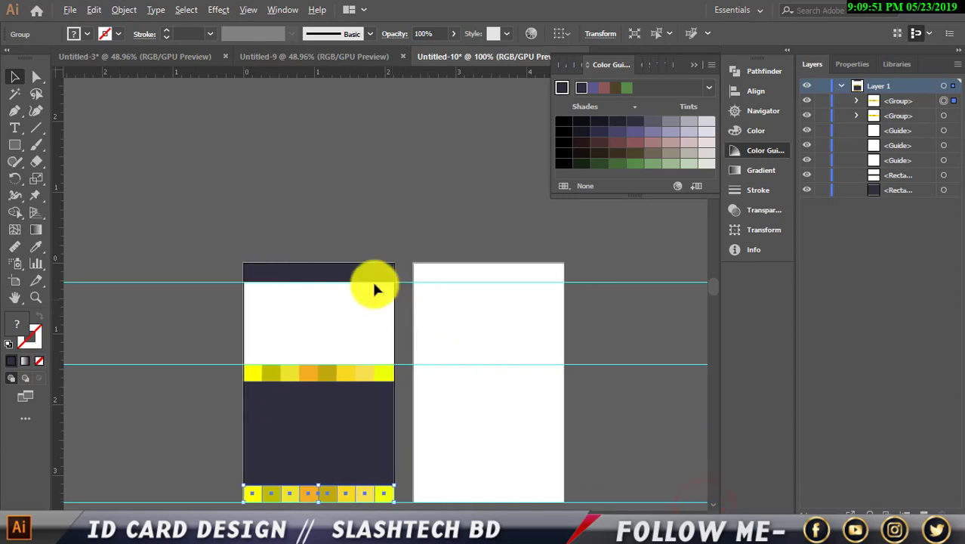
Copy the navy top bar and bottom yellow strip onto the right artboard.
drag(361, 272, 536, 280)
scroll(537, 302, down, 4)
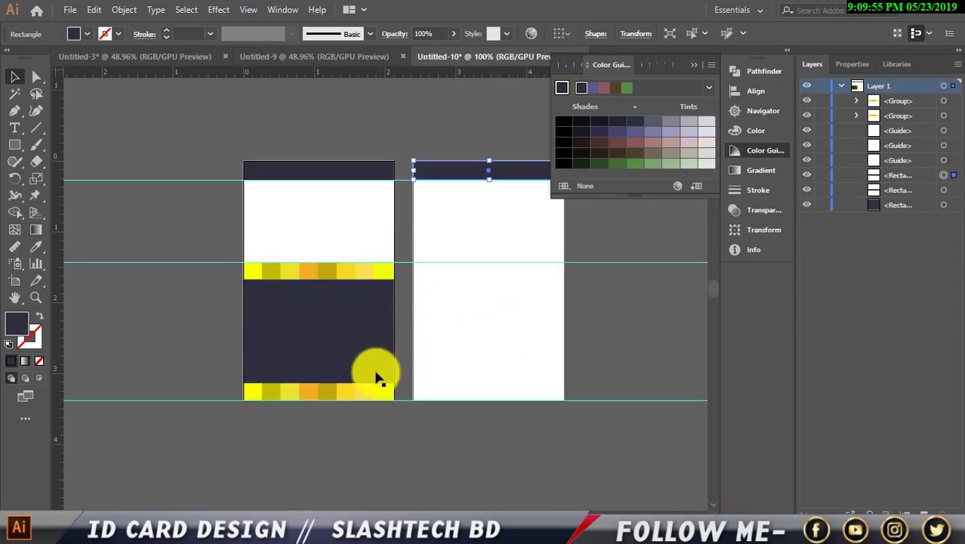
drag(369, 391, 540, 393)
click(606, 376)
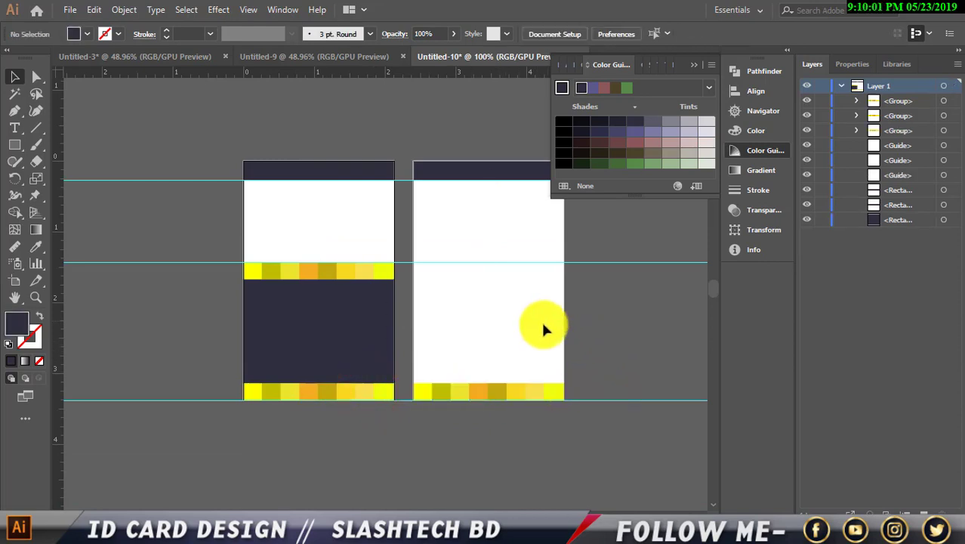
Shorten the back panel's yellow strip by dragging its top edge down.
scroll(532, 389, up, 1)
click(512, 394)
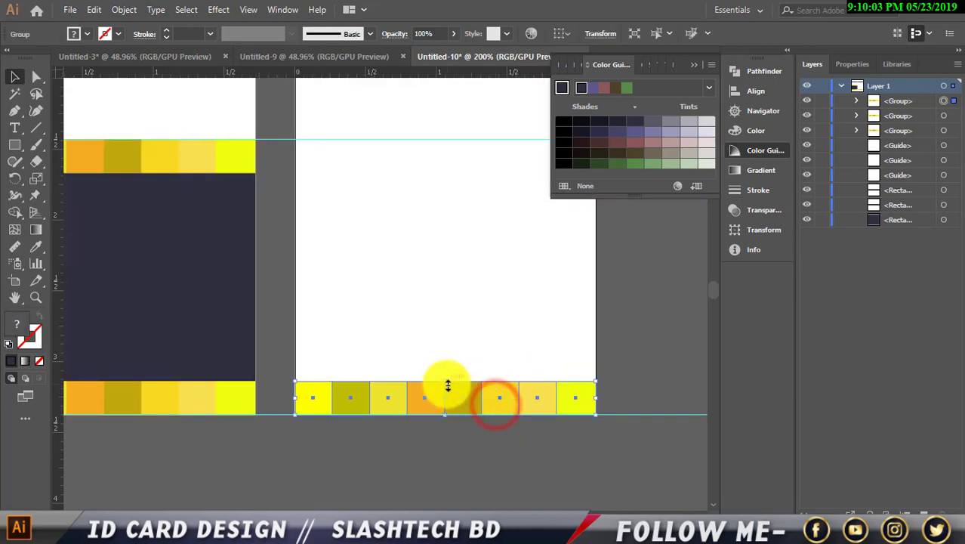
drag(444, 382, 445, 388)
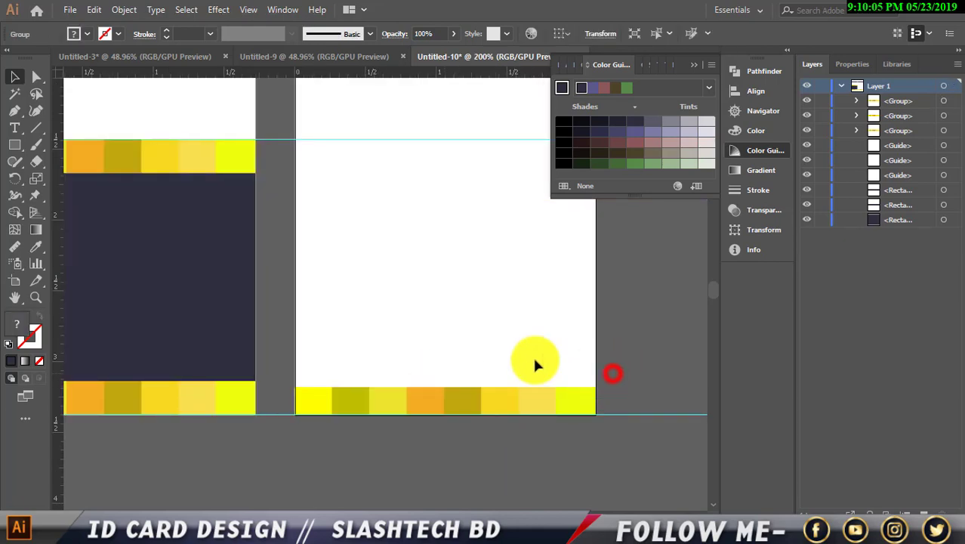
click(533, 360)
scroll(513, 348, up, 2)
scroll(510, 332, up, 3)
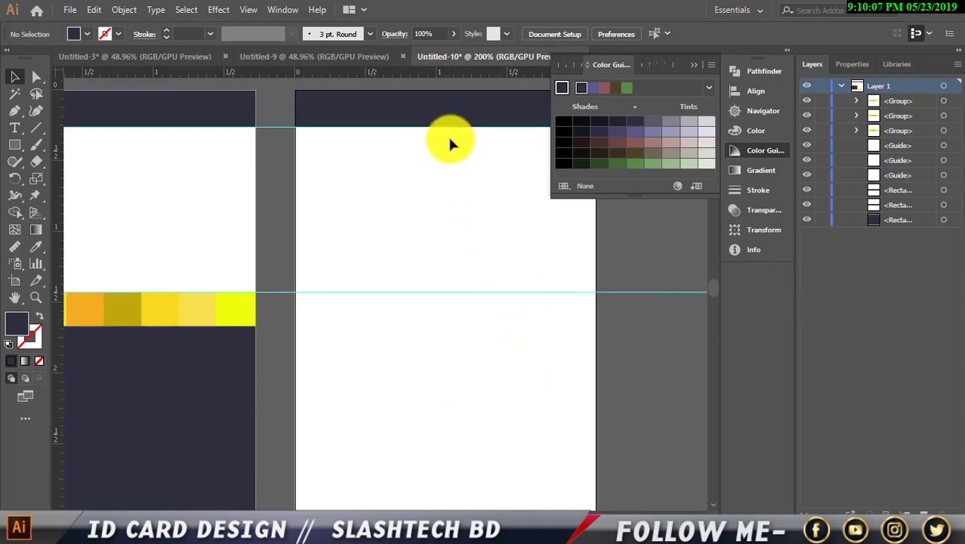
Duplicate the navy top bar and move the copy to the back card's bottom.
alt+drag(446, 123, 441, 290)
scroll(454, 249, down, 5)
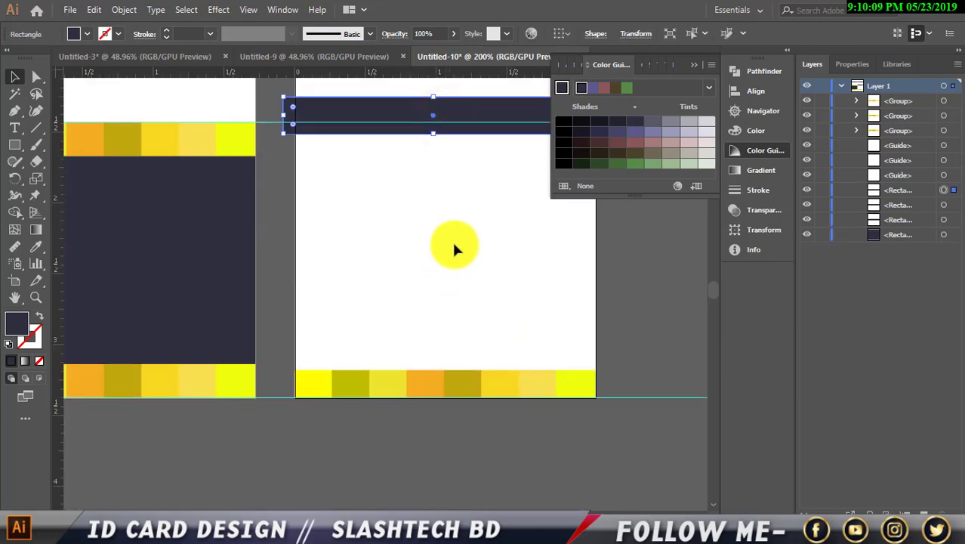
scroll(467, 207, up, 7)
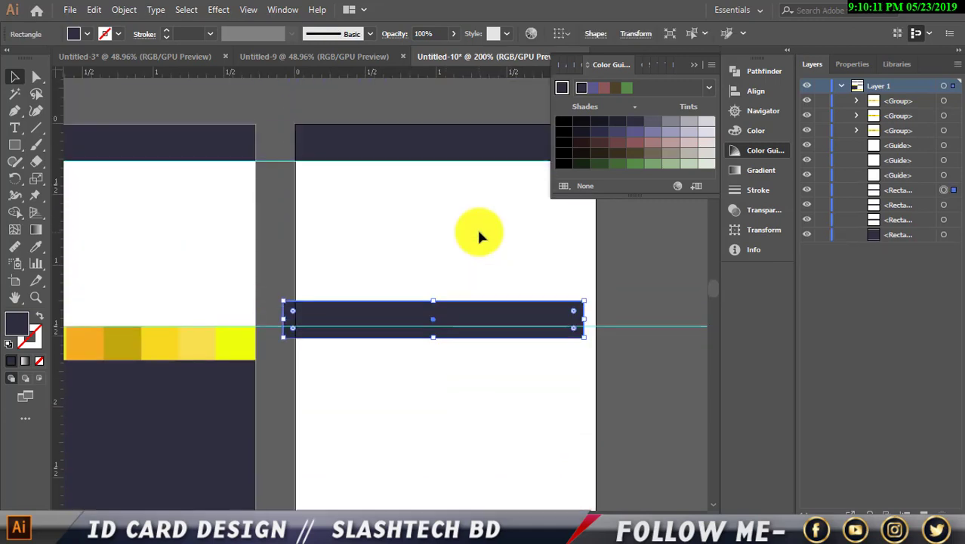
scroll(477, 241, down, 4)
drag(481, 214, 494, 449)
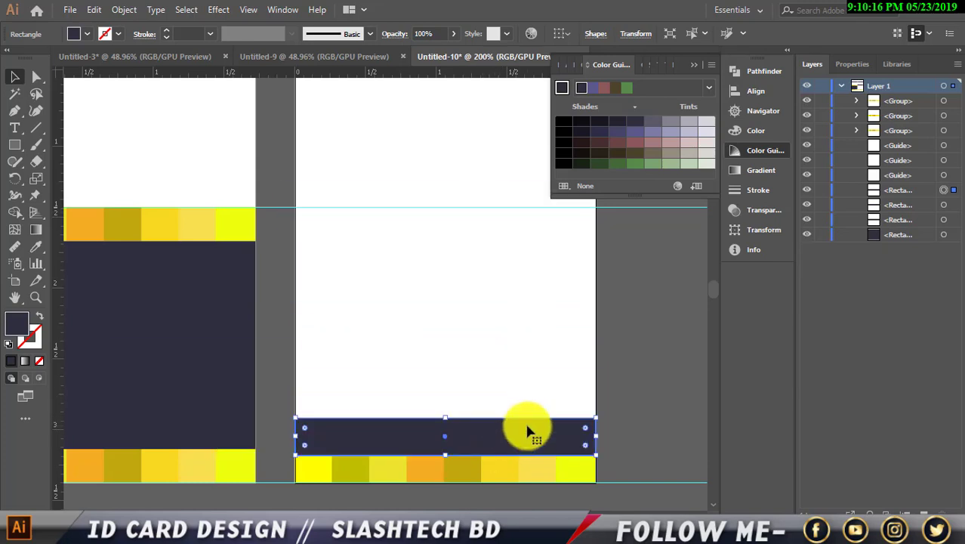
click(632, 400)
Bring the yellow strip in front and nudge the navy bar down onto it.
right_click(533, 465)
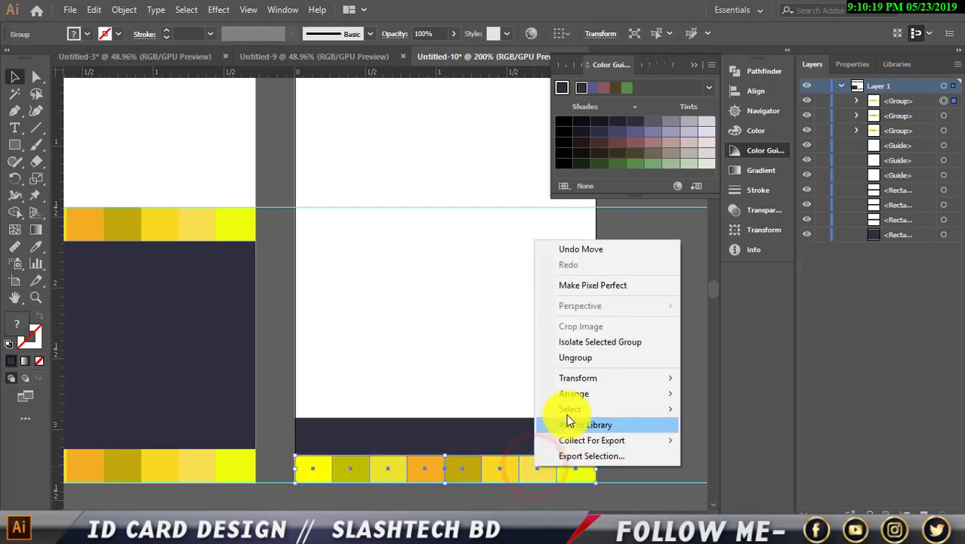
mouse_move(570, 393)
click(717, 393)
click(543, 431)
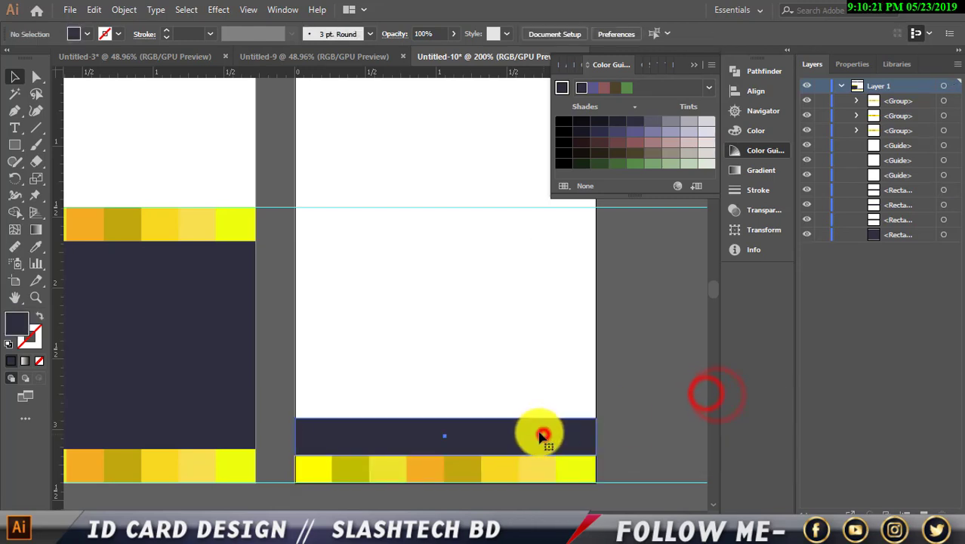
drag(541, 434, 540, 437)
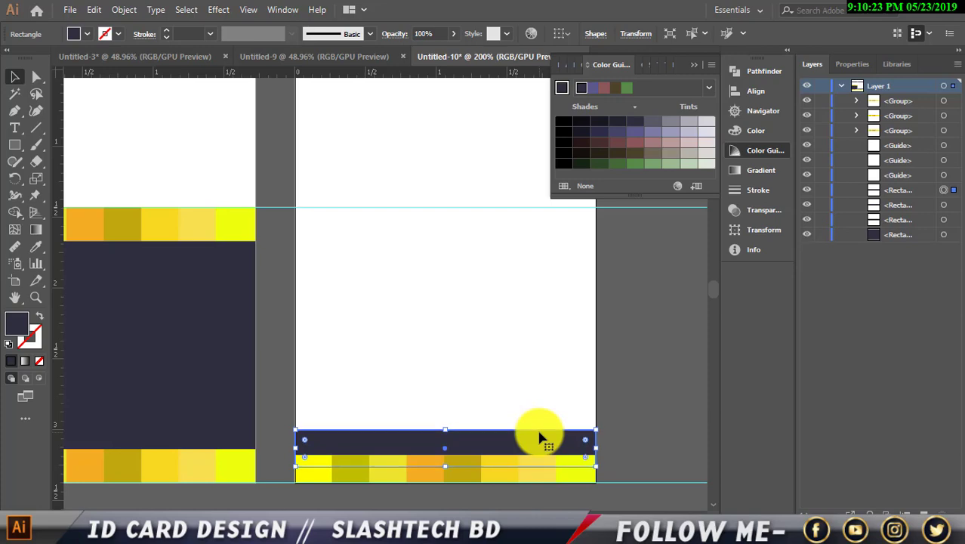
click(688, 390)
scroll(620, 384, down, 2)
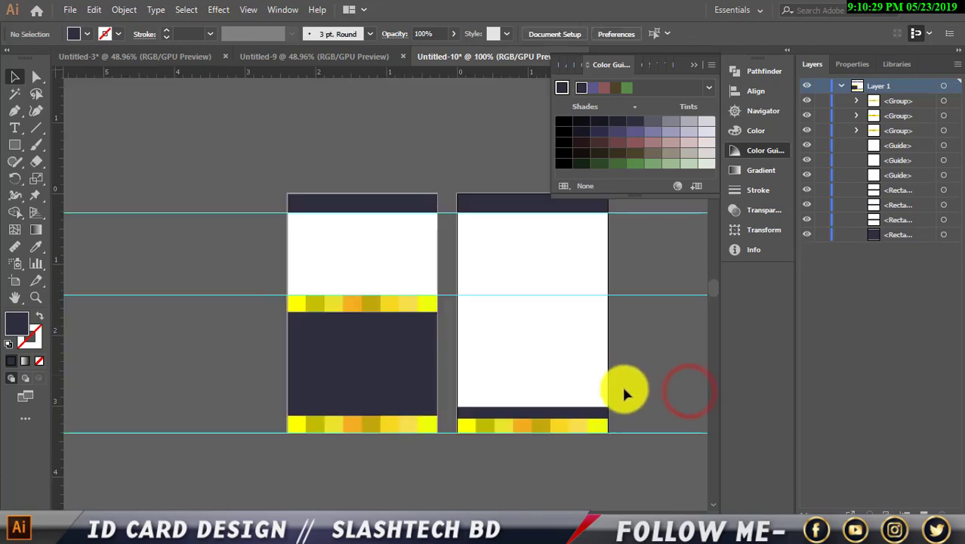
Recolour the dark bar above the right card's yellow strip to 1D1D2B.
click(589, 414)
double_click(25, 332)
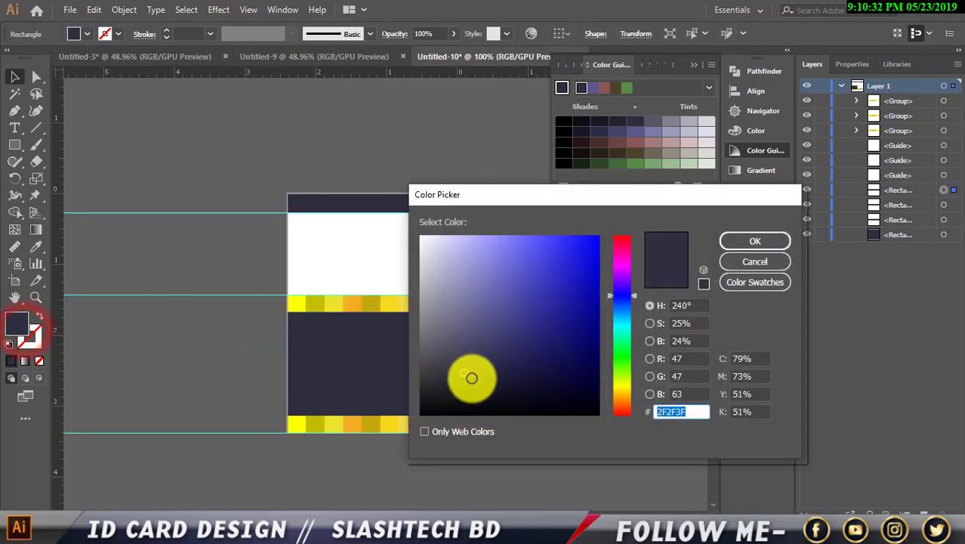
click(483, 383)
click(754, 241)
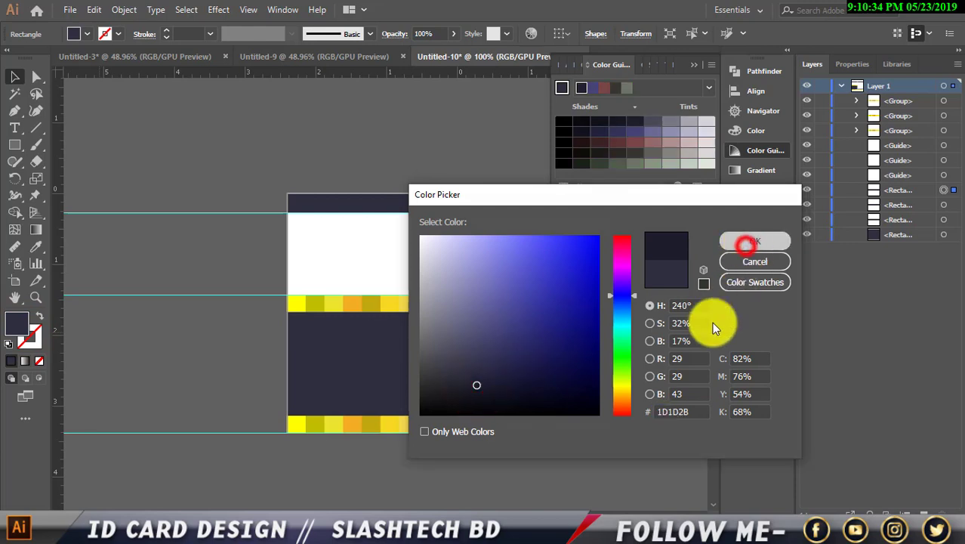
click(687, 352)
Drag the bar's top edge down to make it a thinner stripe.
scroll(577, 412, up, 2)
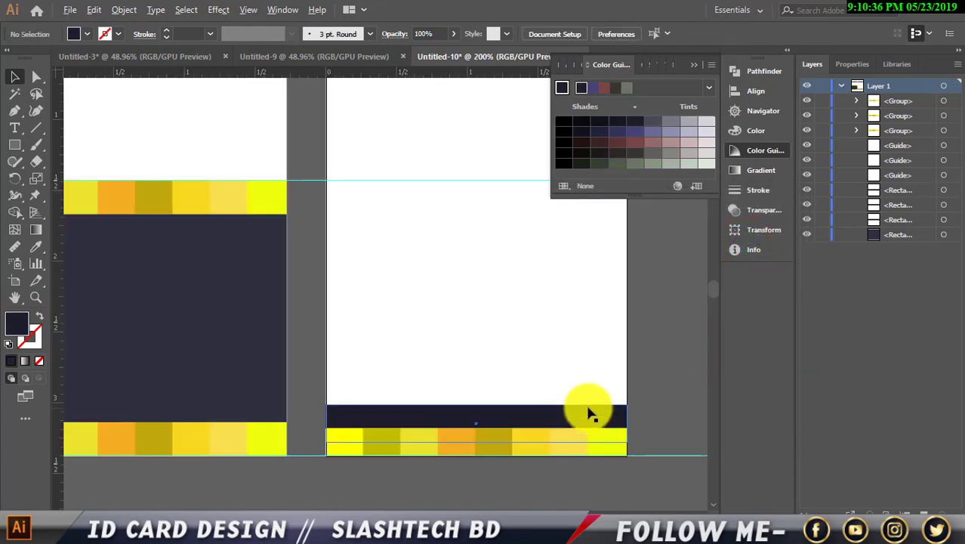
click(556, 410)
drag(474, 403, 476, 409)
click(650, 368)
scroll(646, 364, down, 2)
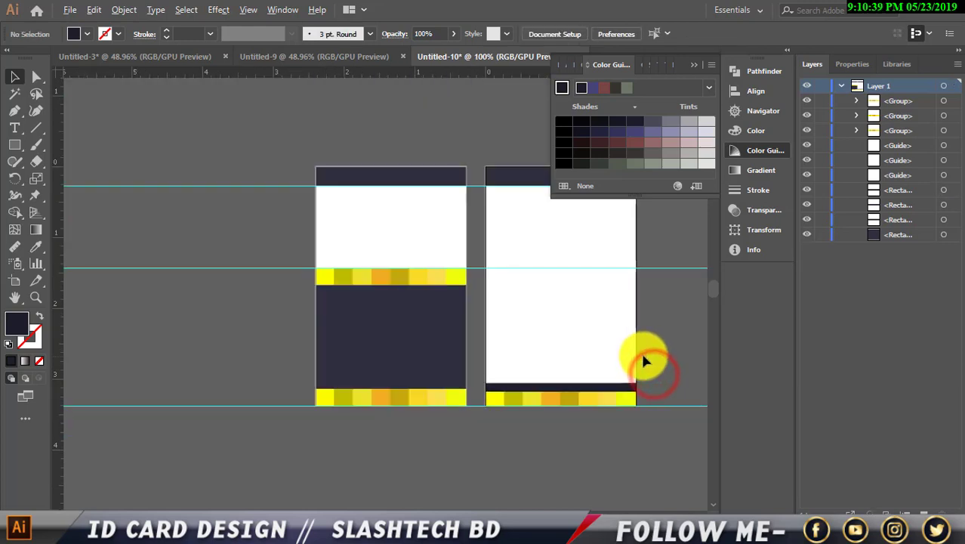
Change the bar's fill to near-black 0B0B11.
click(584, 390)
double_click(15, 322)
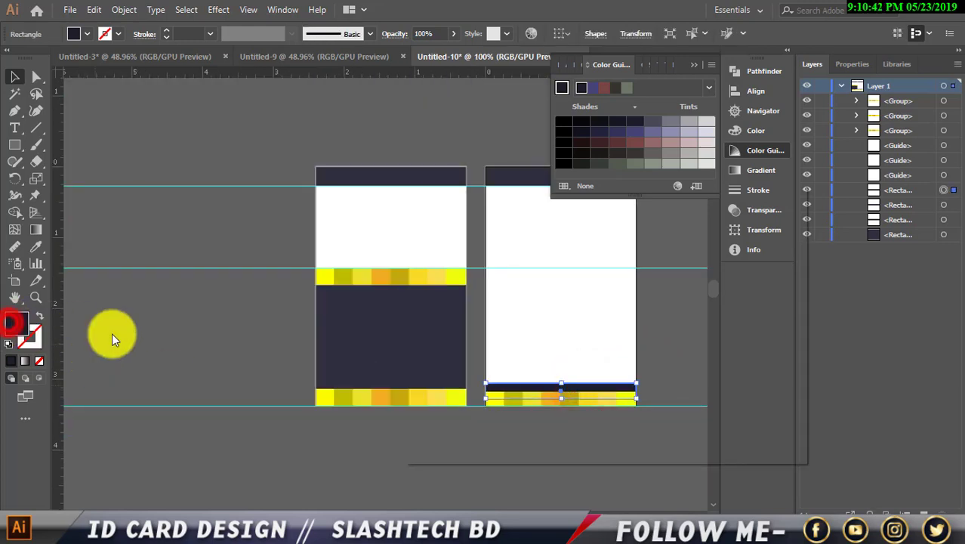
click(487, 399)
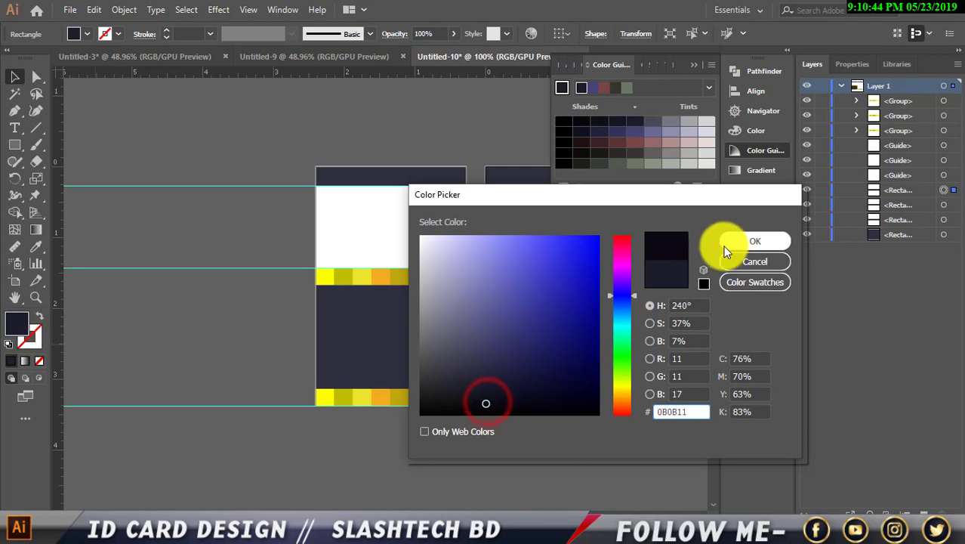
click(724, 243)
click(547, 451)
scroll(537, 430, down, 1)
scroll(534, 417, up, 3)
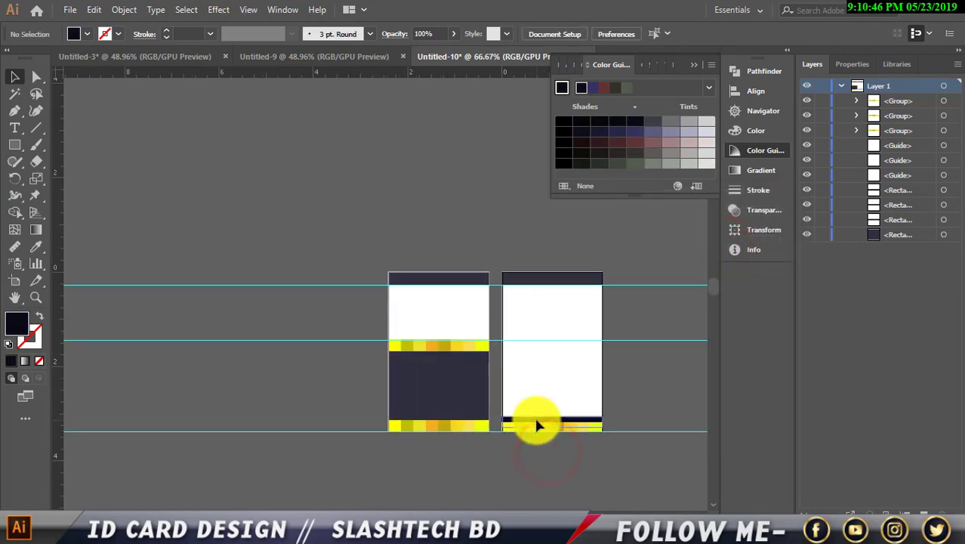
scroll(482, 422, up, 1)
scroll(444, 410, down, 2)
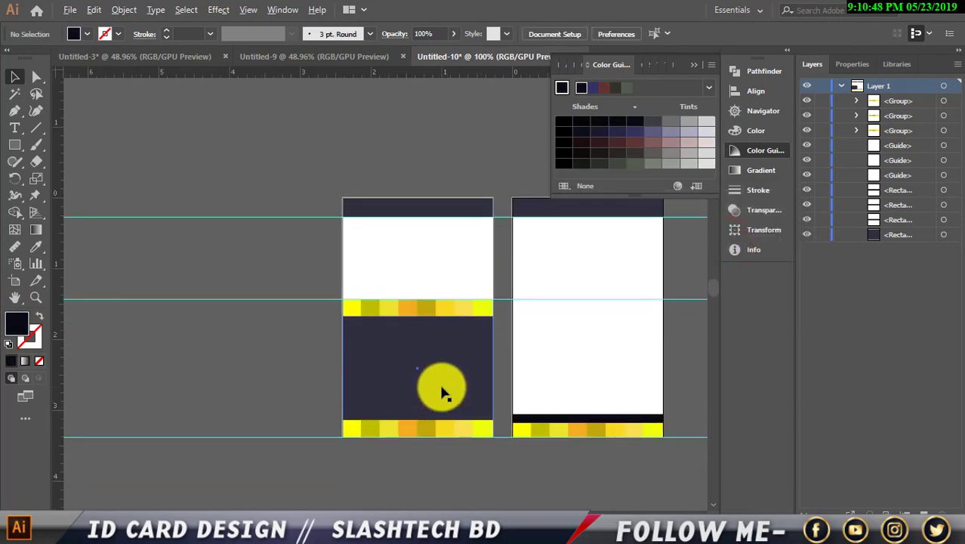
Pick the Ellipse tool for drawing the circle.
scroll(453, 383, down, 3)
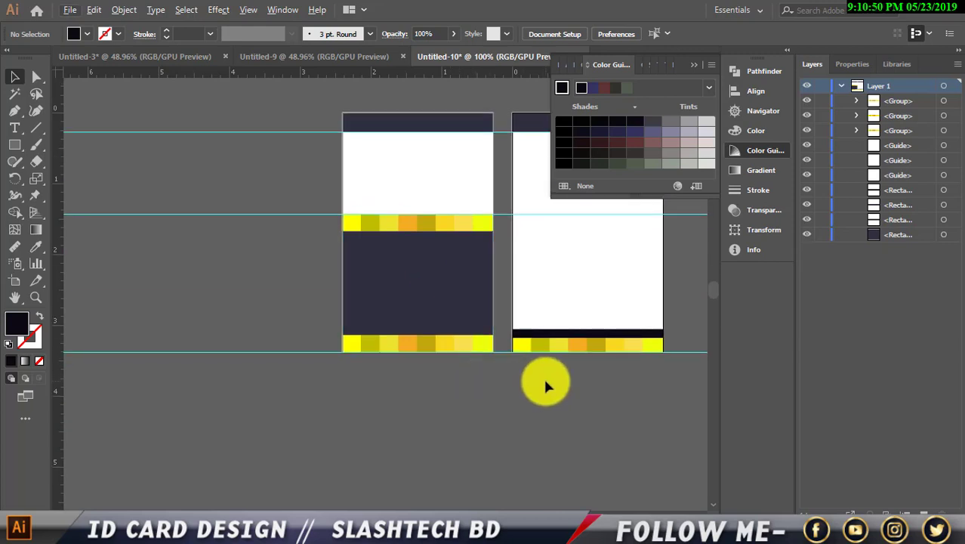
scroll(466, 366, up, 4)
scroll(467, 363, up, 1)
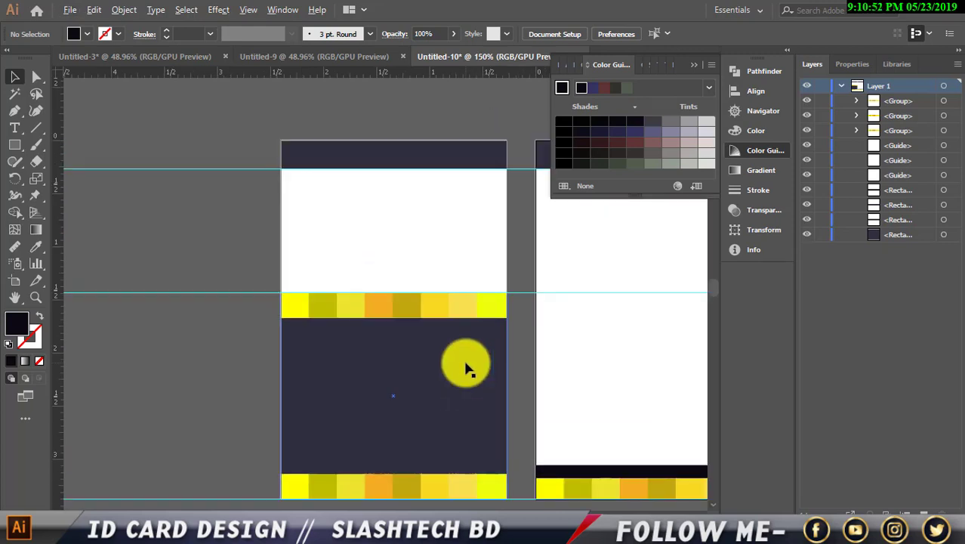
scroll(468, 366, down, 1)
scroll(470, 371, down, 2)
scroll(500, 376, right, 3)
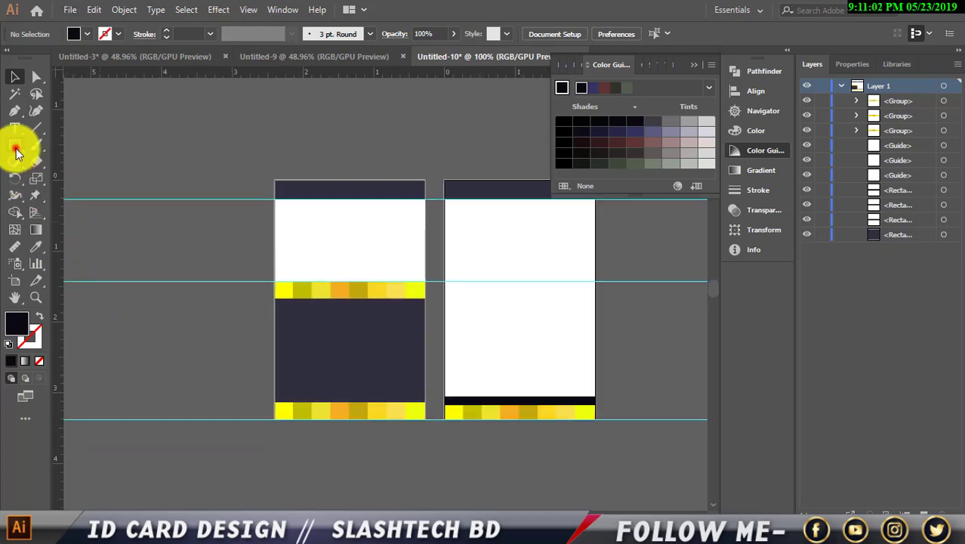
drag(17, 151, 57, 179)
Add a vertical guide down the left card's centre and return to the Selection tool.
scroll(295, 286, up, 1)
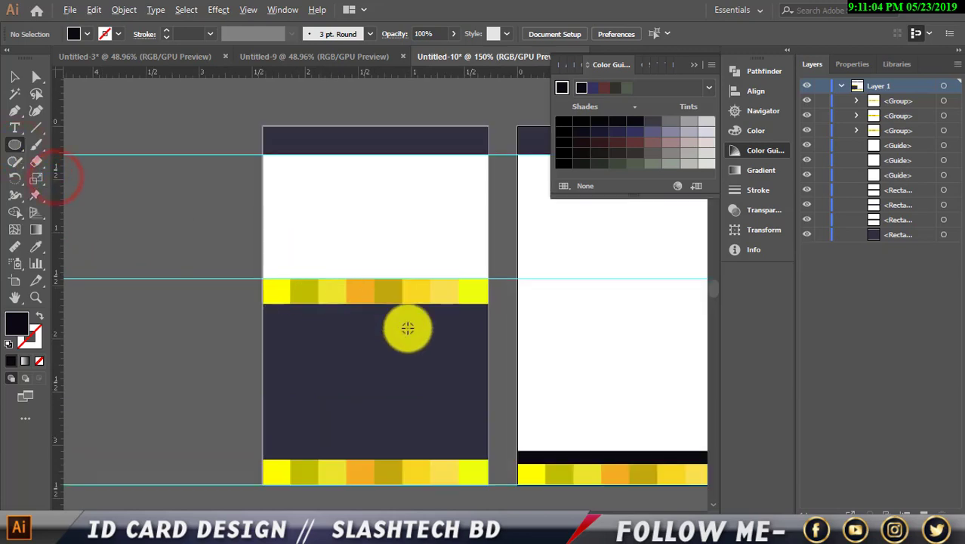
scroll(407, 328, up, 2)
scroll(382, 255, down, 4)
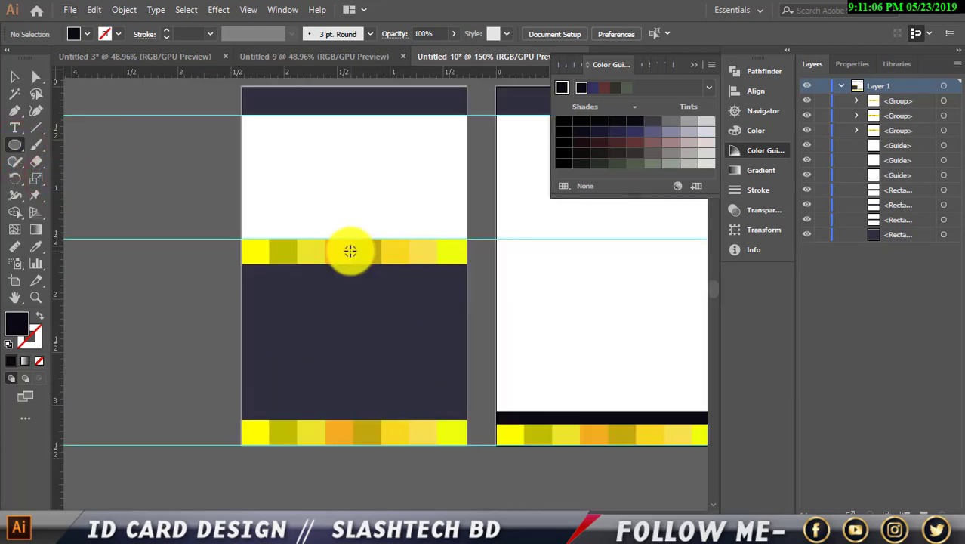
scroll(341, 213, up, 2)
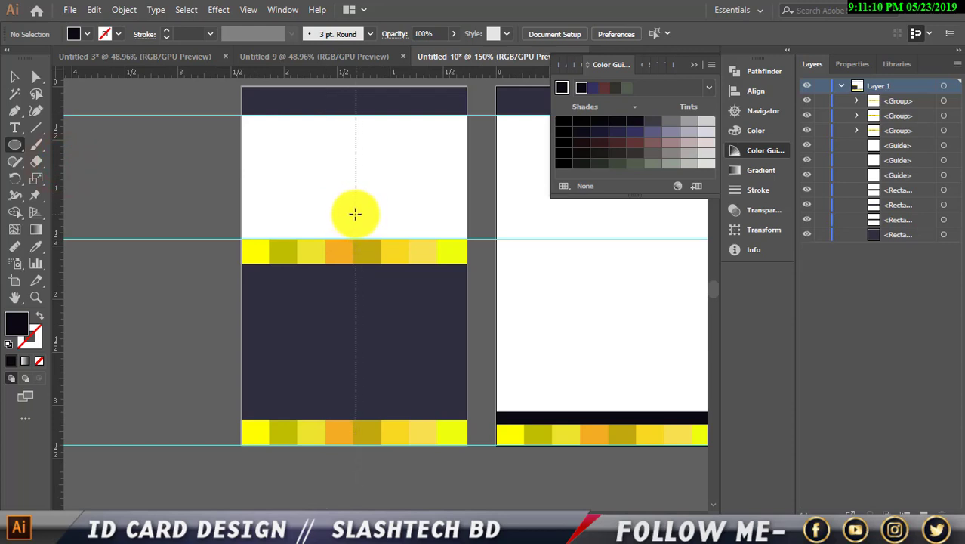
drag(355, 213, 372, 289)
scroll(356, 241, up, 1)
click(16, 80)
click(86, 33)
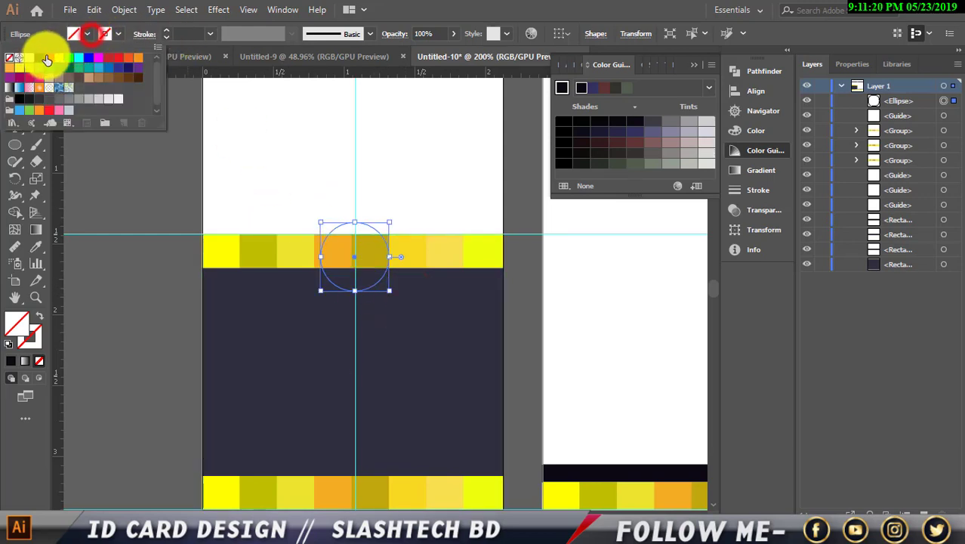
Fill the circle white and enlarge it to about 0.82 in.
click(29, 57)
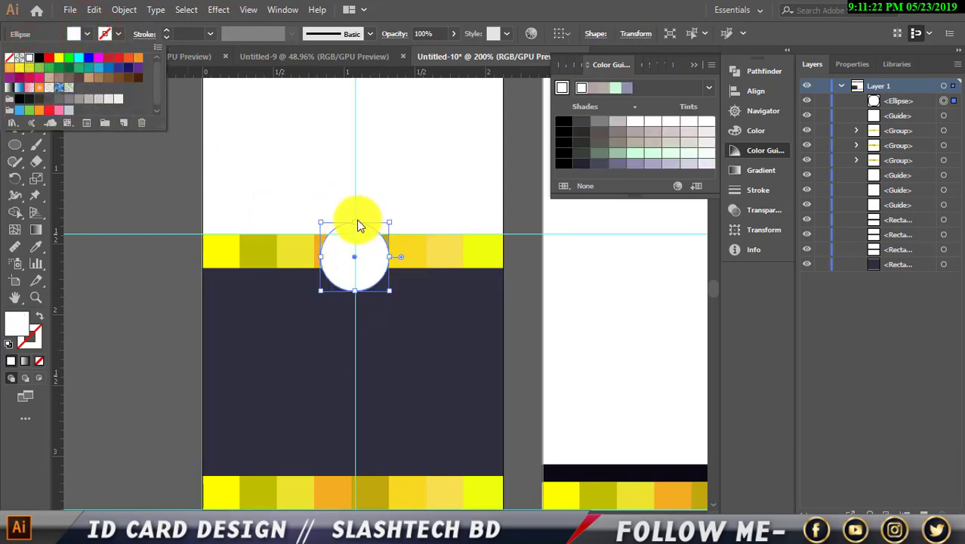
mouse_move(356, 224)
mouse_down()
mouse_move(348, 222)
mouse_move(355, 206)
mouse_up()
drag(356, 253, 358, 241)
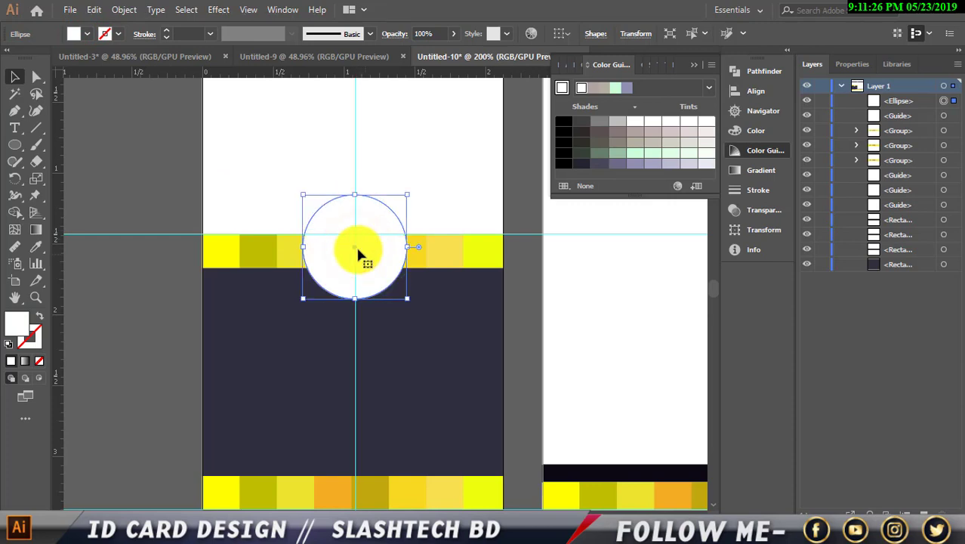
drag(355, 196, 358, 189)
click(183, 188)
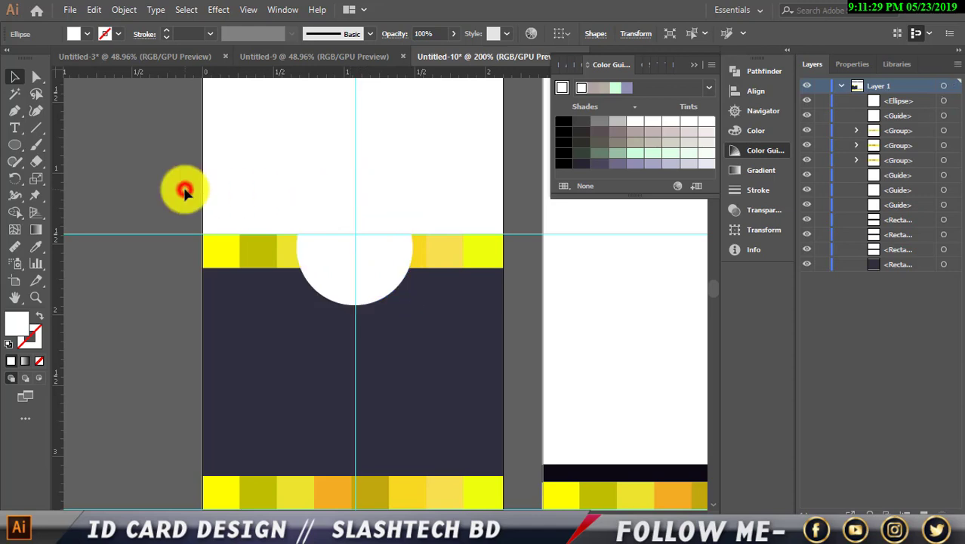
click(358, 281)
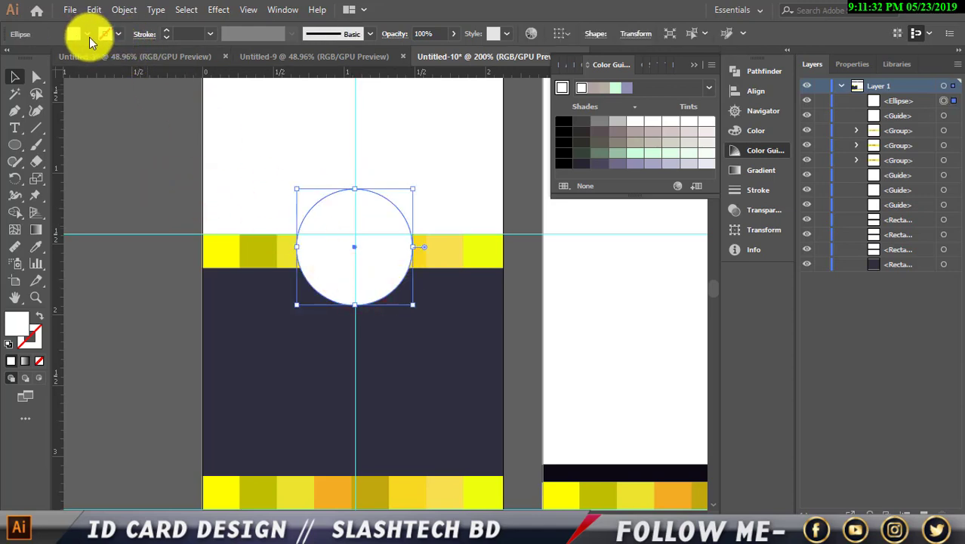
Change the circle's fill to blue.
scroll(336, 389, down, 3)
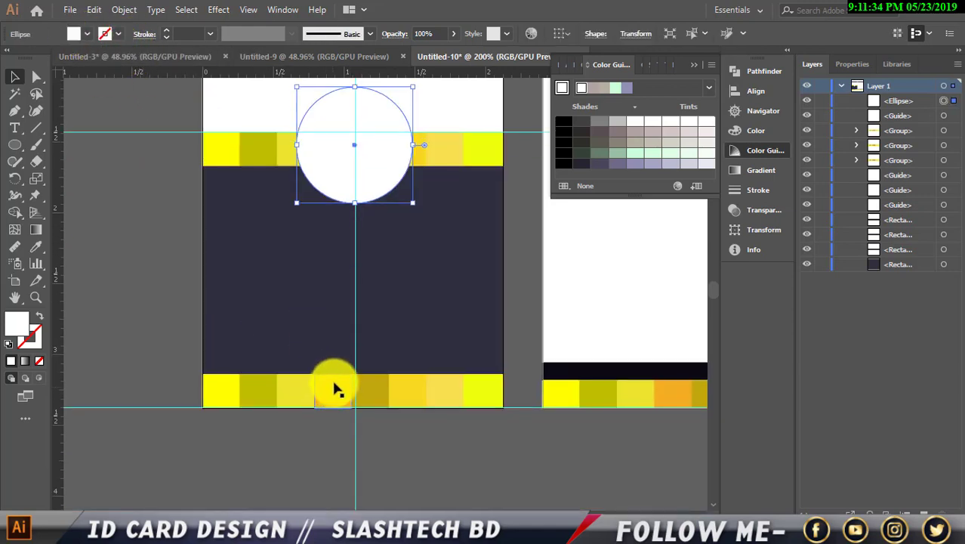
click(337, 472)
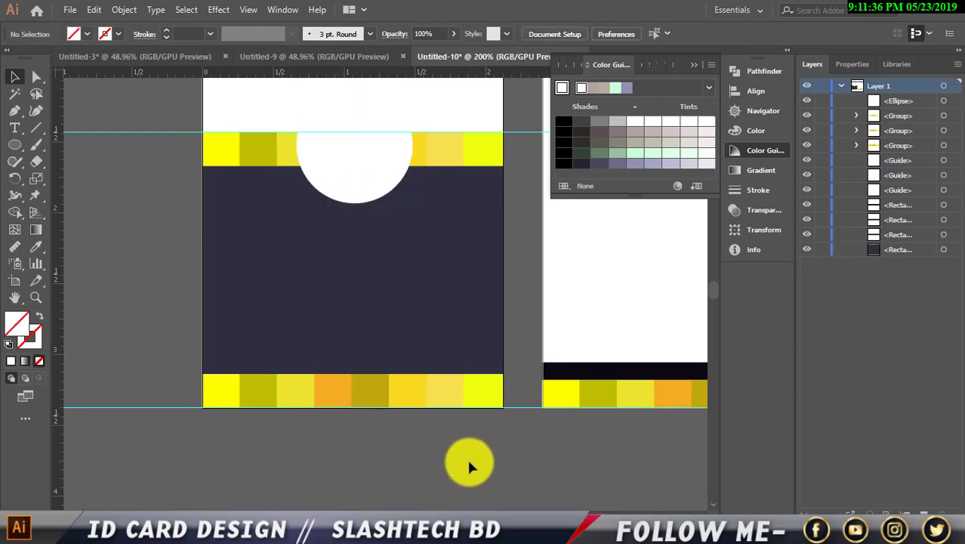
scroll(386, 437, up, 3)
click(359, 287)
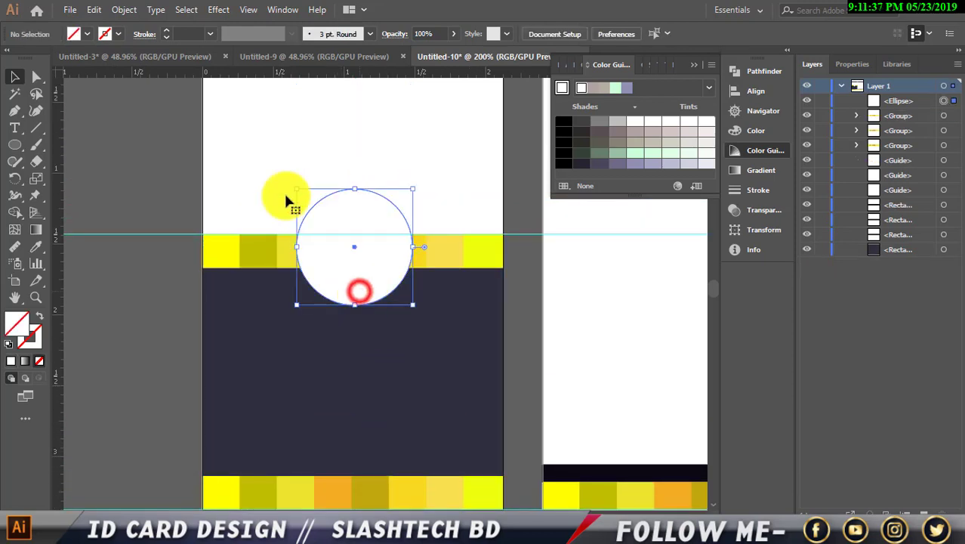
click(84, 34)
click(96, 59)
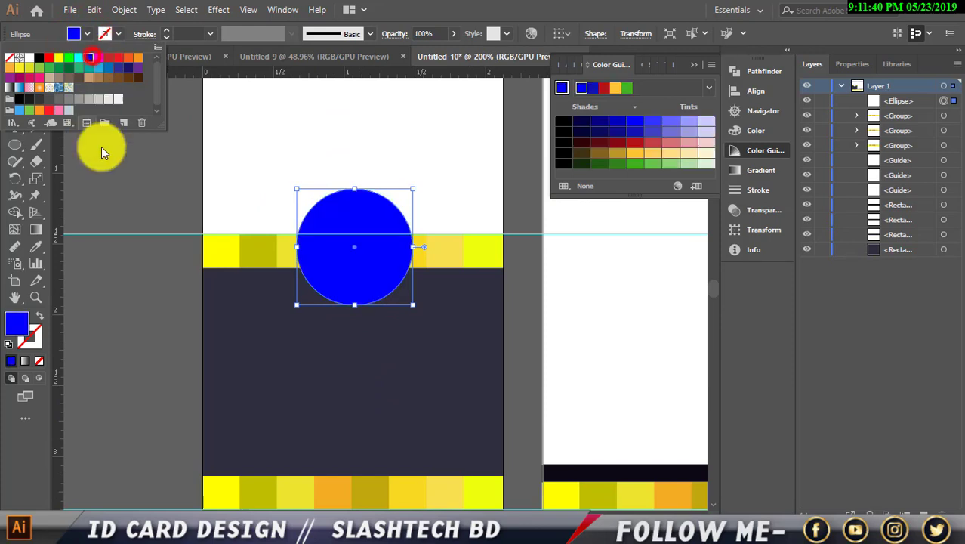
click(105, 156)
click(104, 156)
Delete the guide across the middle yellow strip and nudge the blue circle into place.
drag(124, 212, 144, 276)
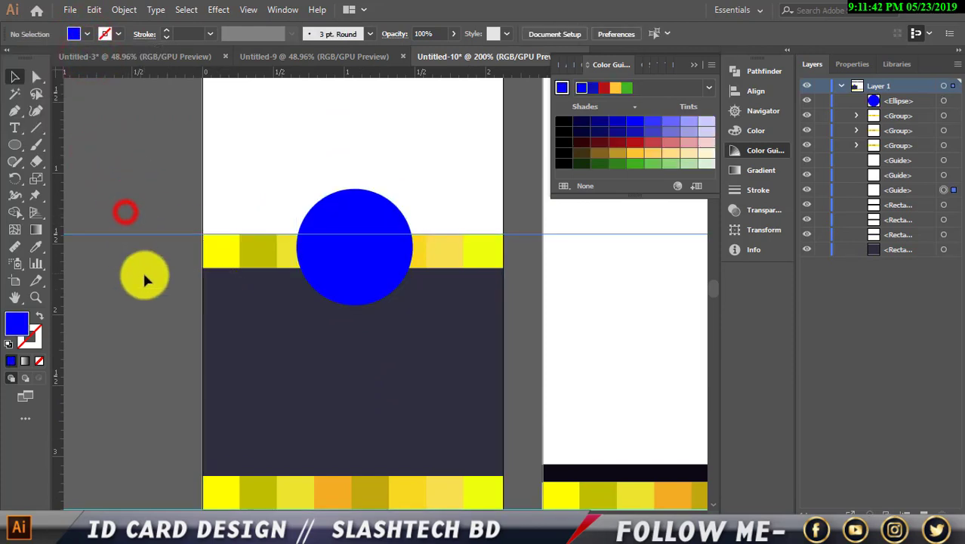
key(Delete)
scroll(145, 276, up, 3)
scroll(146, 279, up, 1)
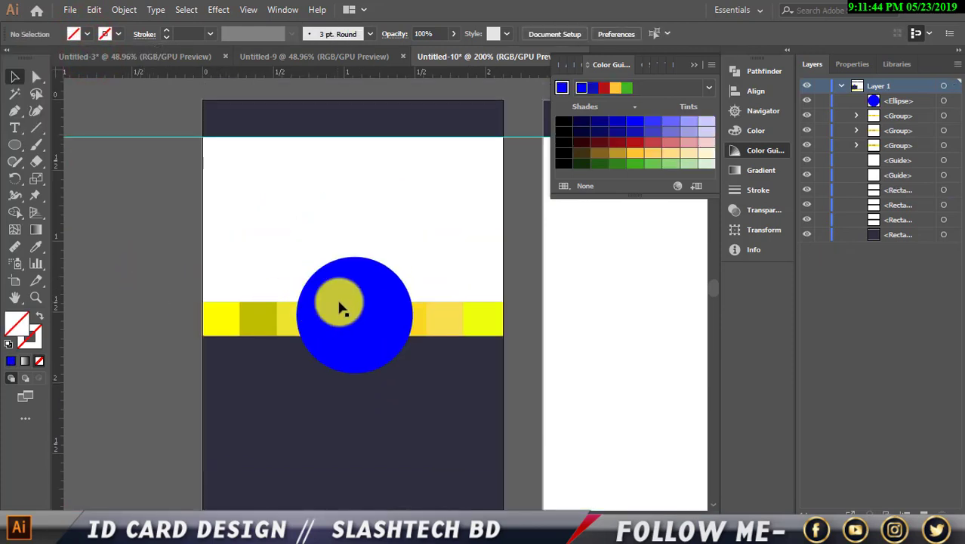
click(351, 299)
key(Right)
key(Right)
key(Right)
key(Right)
key(Right)
key(Right)
key(Right)
key(Right)
key(Right)
key(Right)
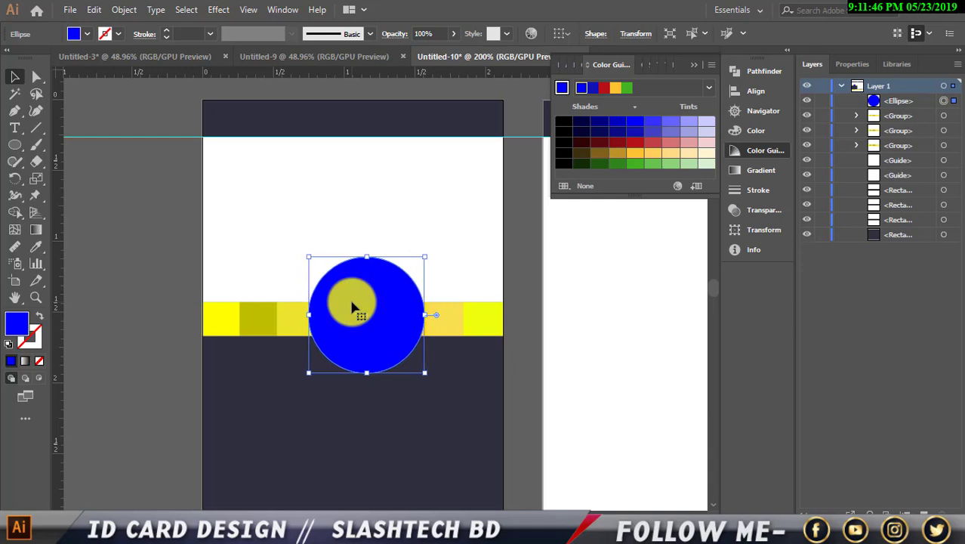
key(Up)
key(Up)
key(Up)
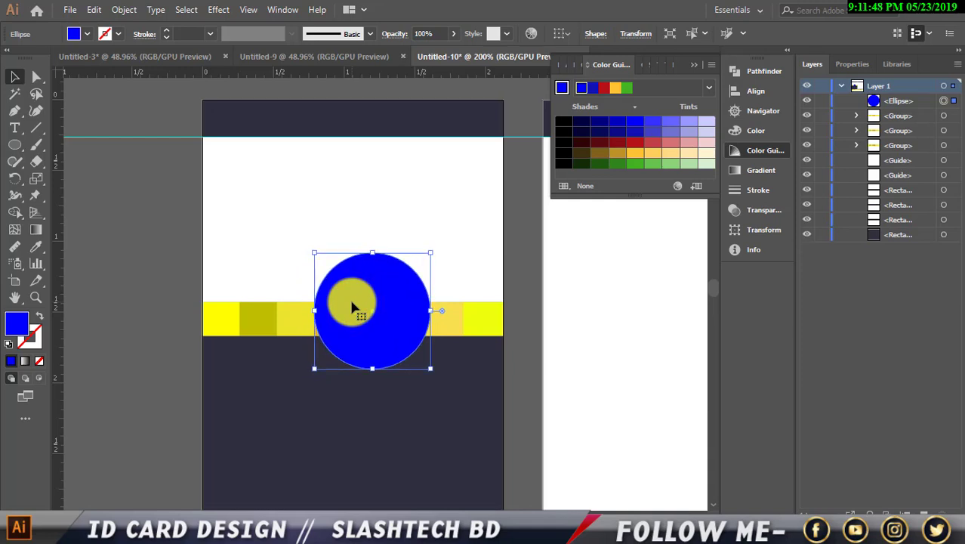
key(Left)
key(Left)
key(Left)
key(Left)
key(Left)
key(Left)
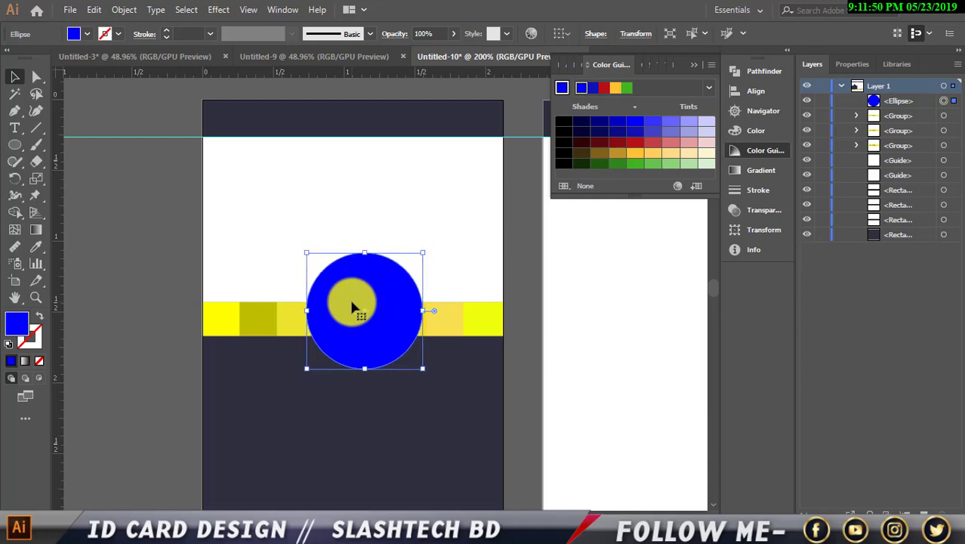
Check the blue circle's position, leaving it selected.
click(120, 267)
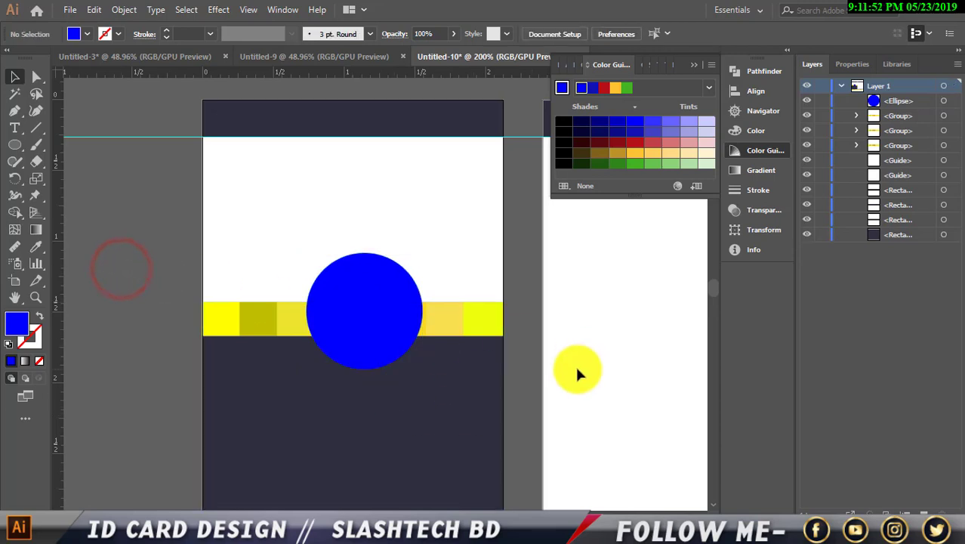
scroll(568, 369, up, 1)
scroll(569, 370, down, 2)
click(346, 306)
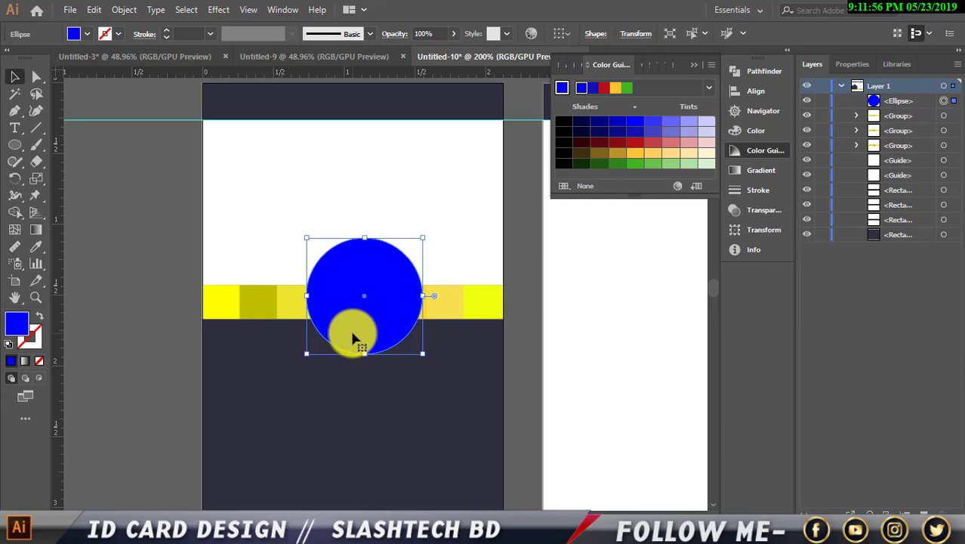
click(155, 279)
click(362, 304)
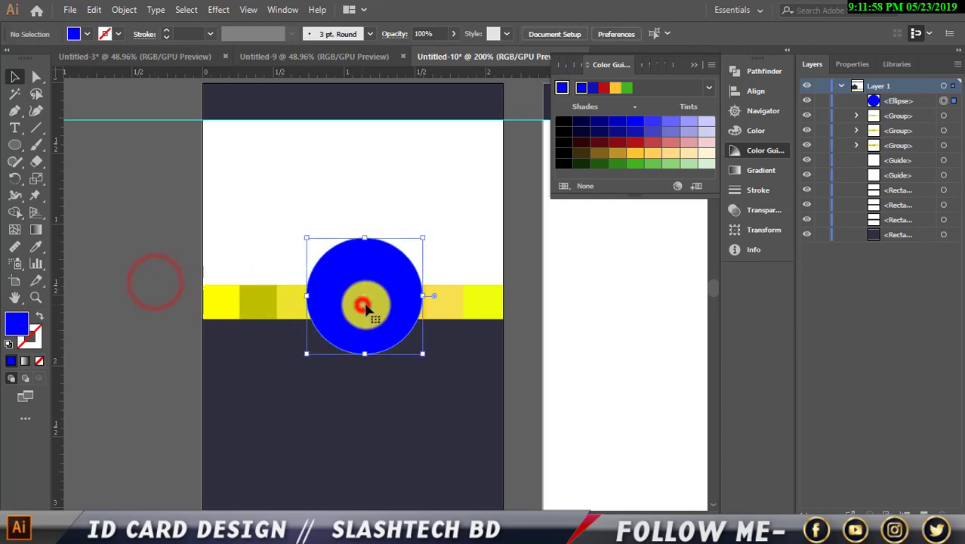
Copy the blue circle, paste it in front, and shrink the copy about its centre.
click(89, 10)
click(119, 77)
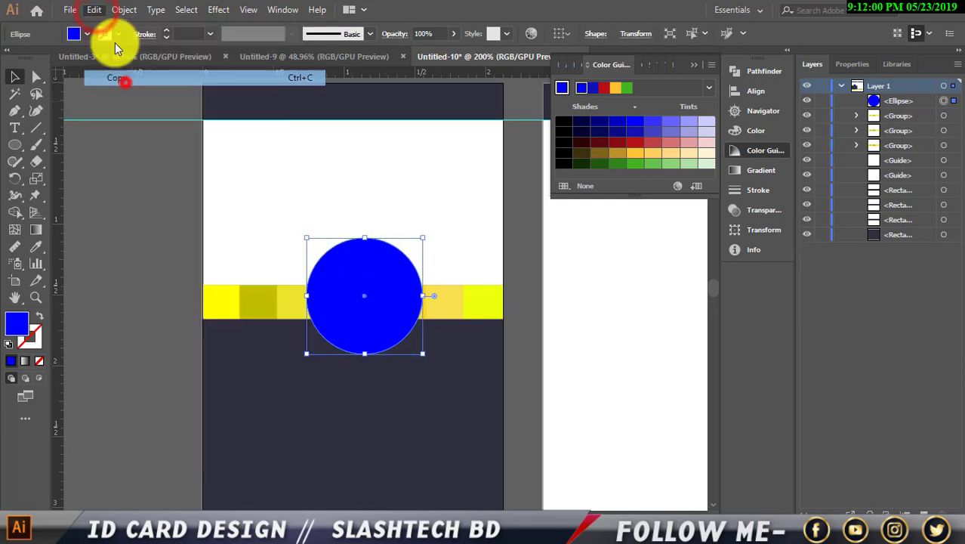
click(94, 9)
click(134, 110)
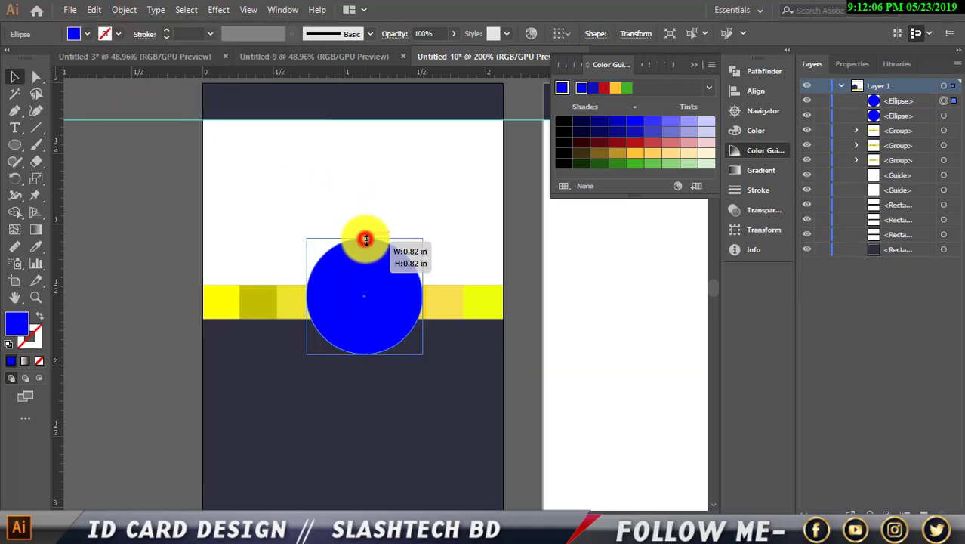
drag(365, 239, 366, 247)
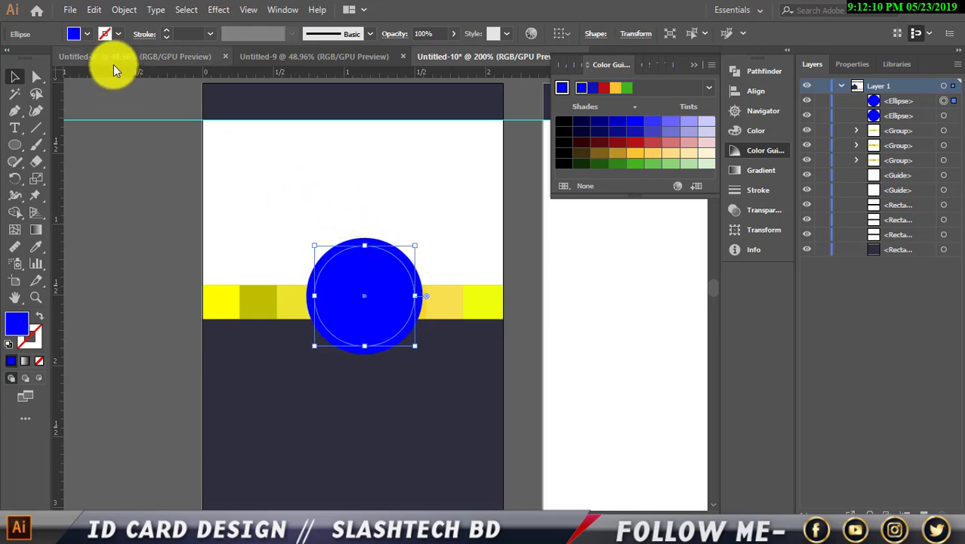
Fill the smaller copy teal and fine-tune its size to leave a thin blue ring.
click(89, 35)
click(91, 70)
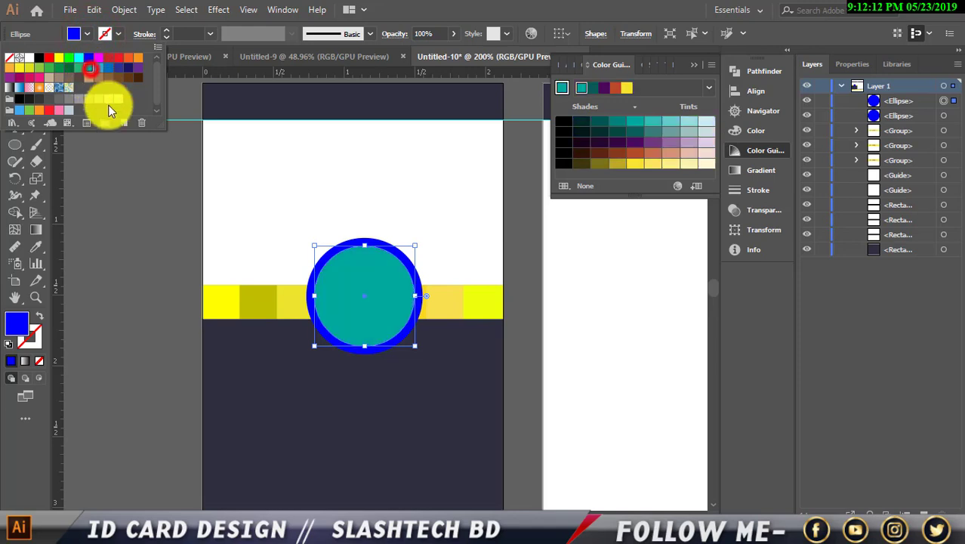
click(125, 153)
click(125, 152)
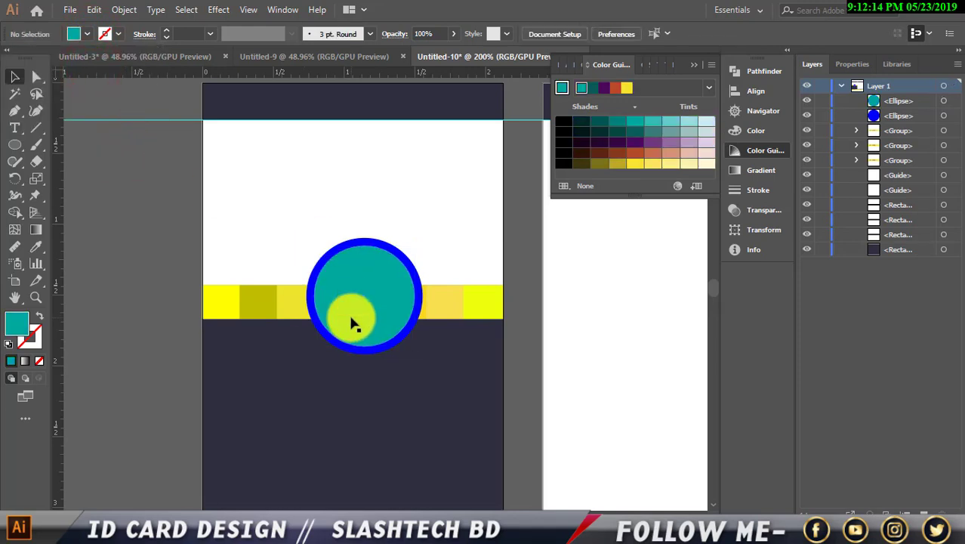
click(370, 314)
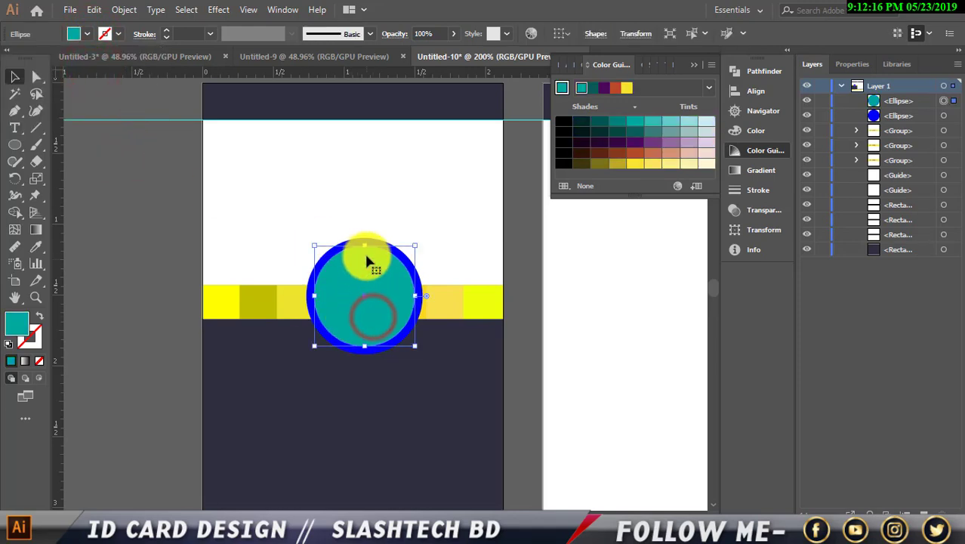
drag(368, 246, 367, 244)
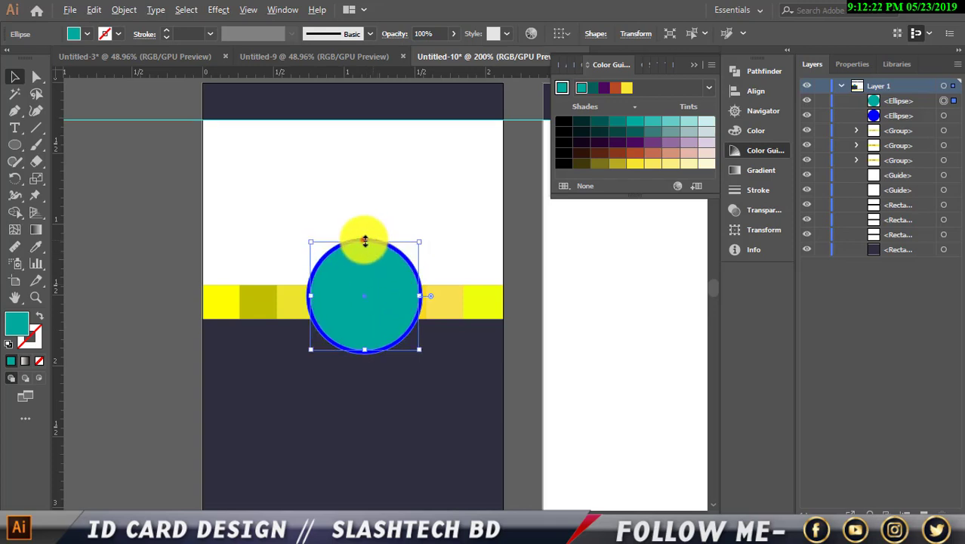
drag(365, 242, 359, 241)
scroll(366, 242, up, 2)
click(418, 210)
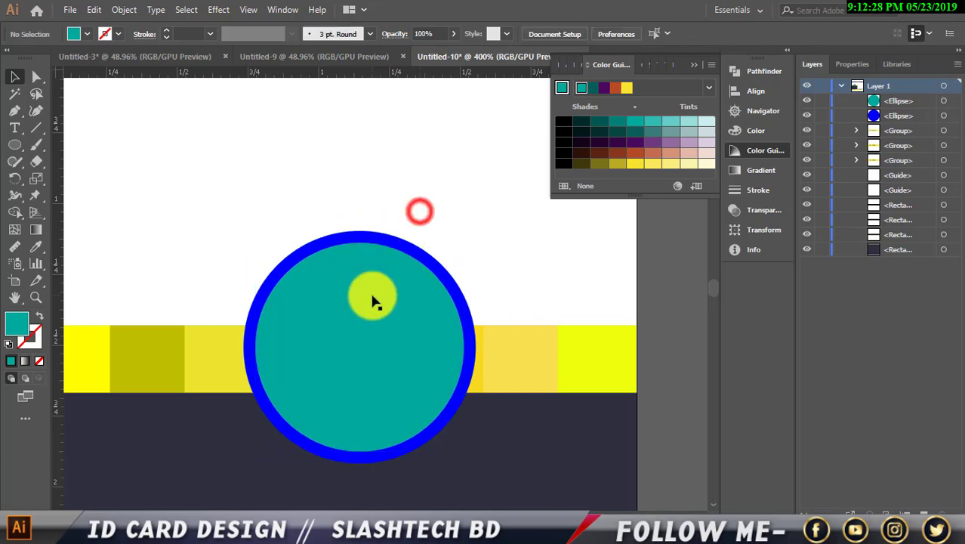
Paste a copy of the teal circle in back, shrink it and fill it yellow.
click(372, 301)
click(98, 10)
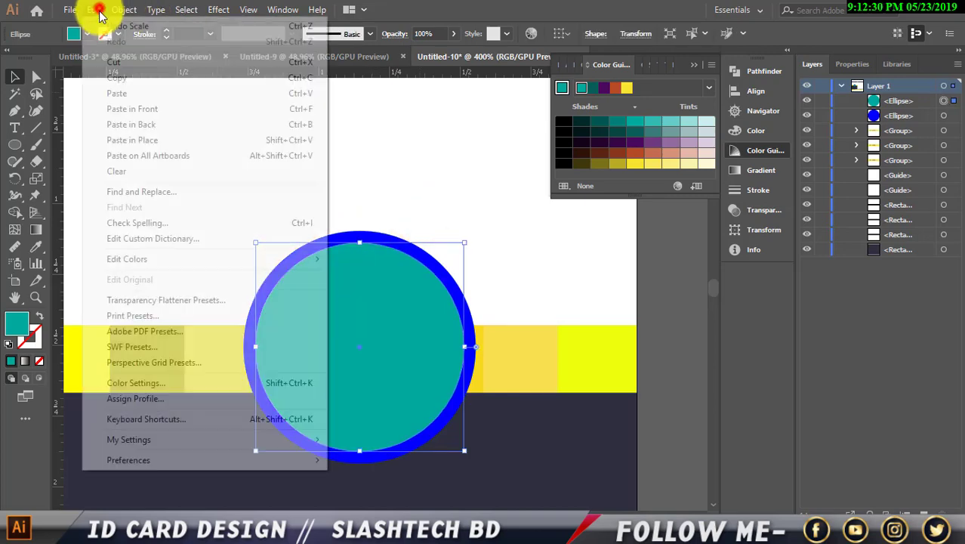
click(127, 80)
click(93, 10)
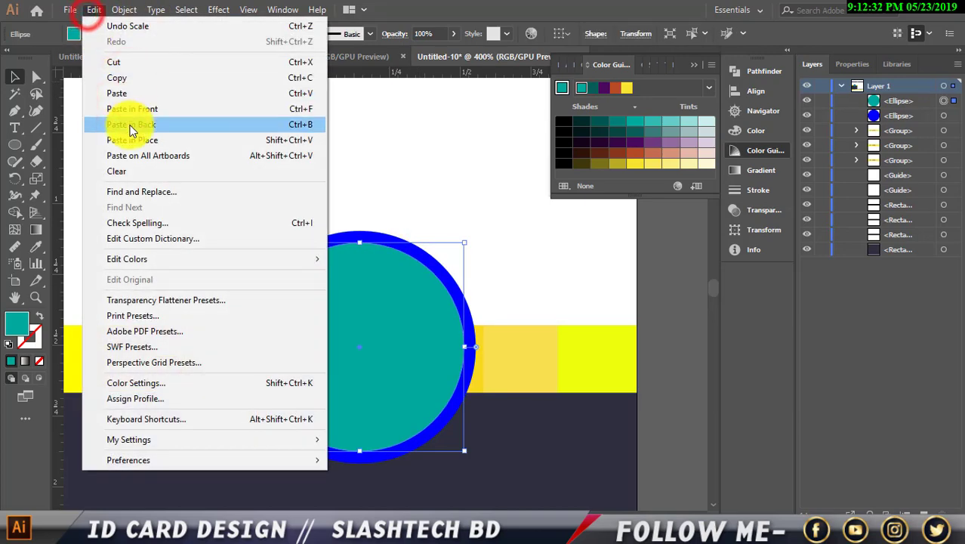
click(130, 124)
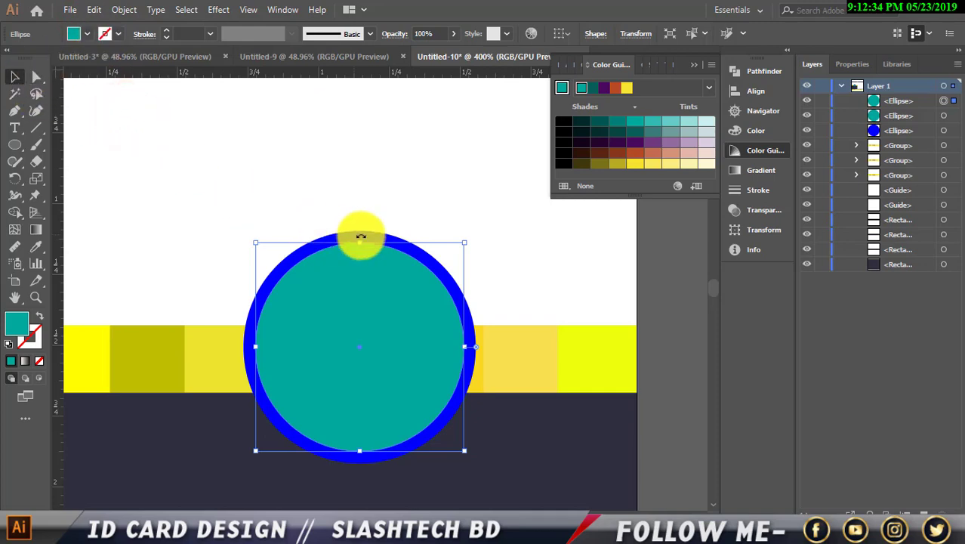
drag(361, 243, 360, 255)
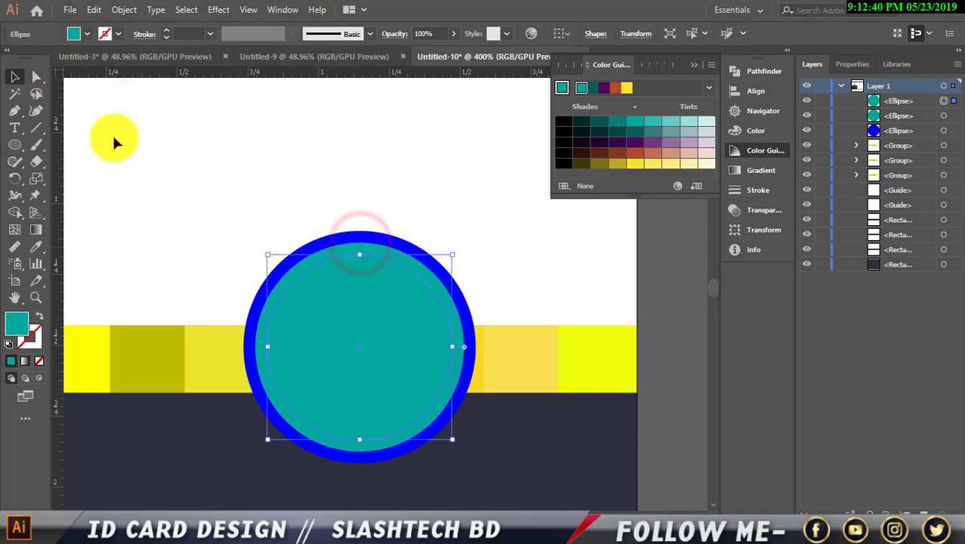
click(88, 34)
click(48, 58)
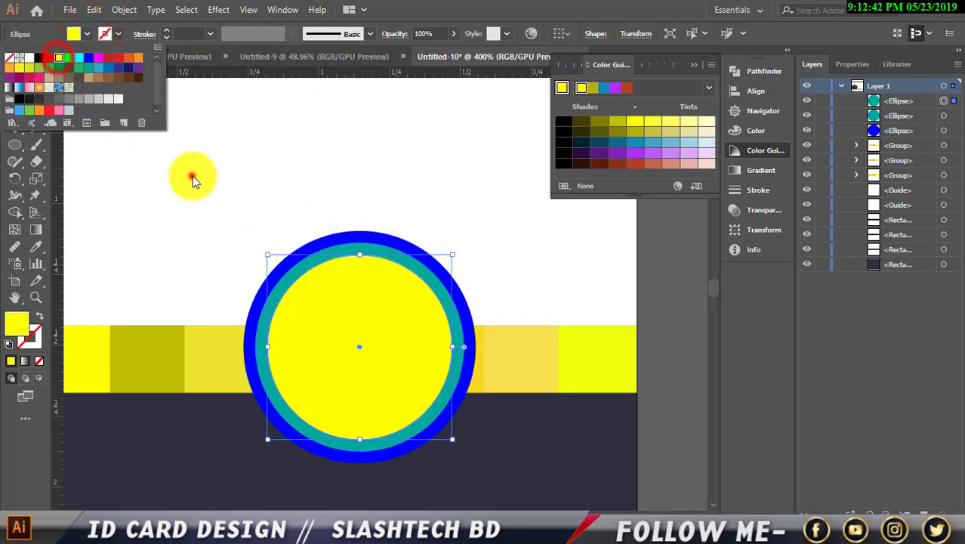
click(196, 177)
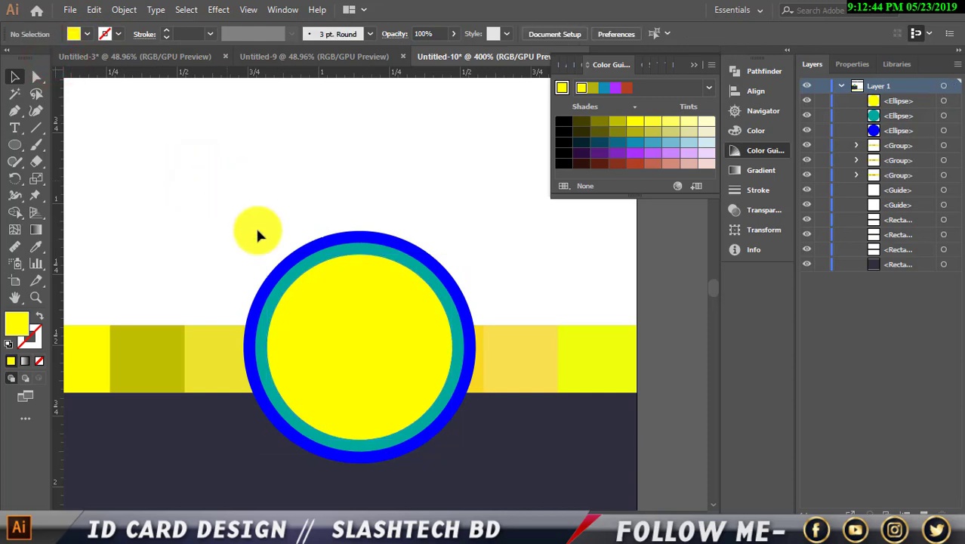
Eyedropper the card's navy background colour onto the outer blue circle.
click(351, 457)
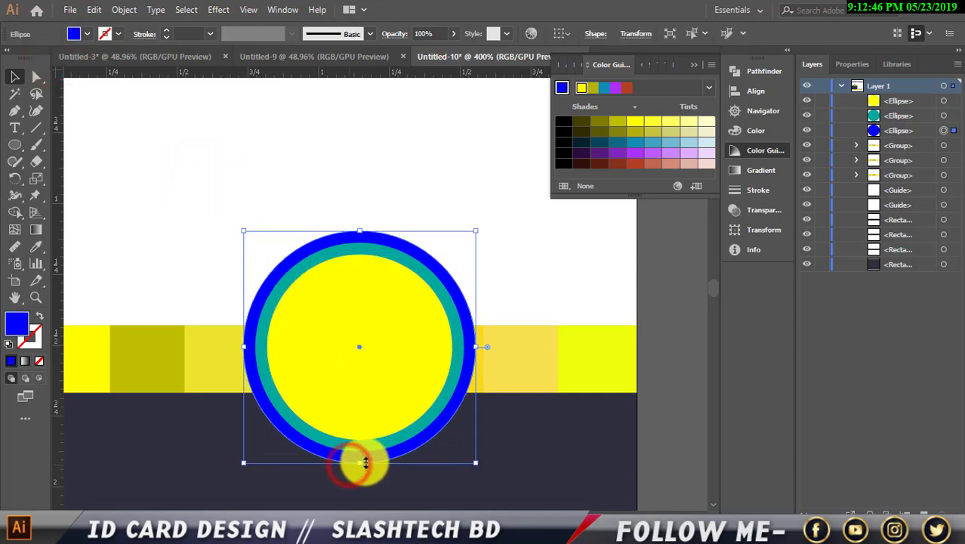
key(Down)
key(Down)
key(Up)
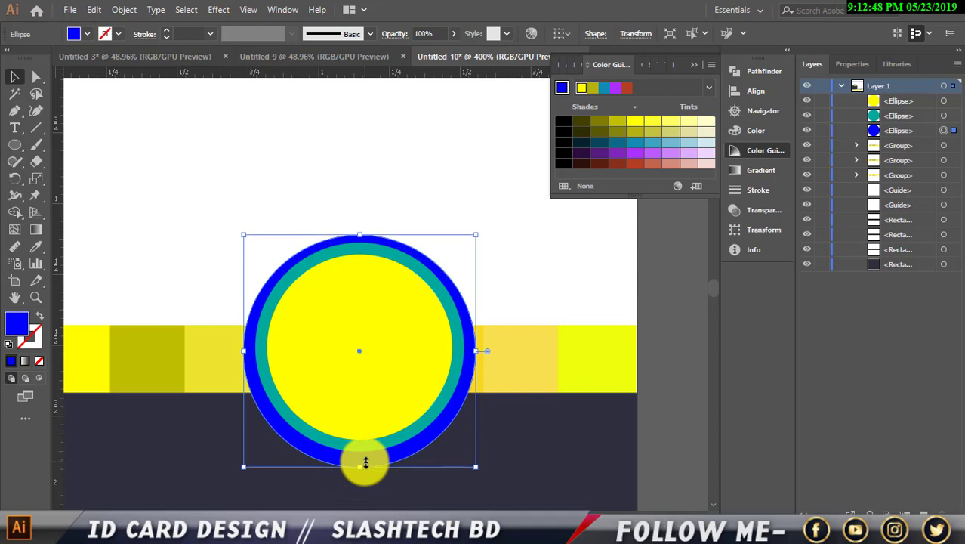
click(640, 301)
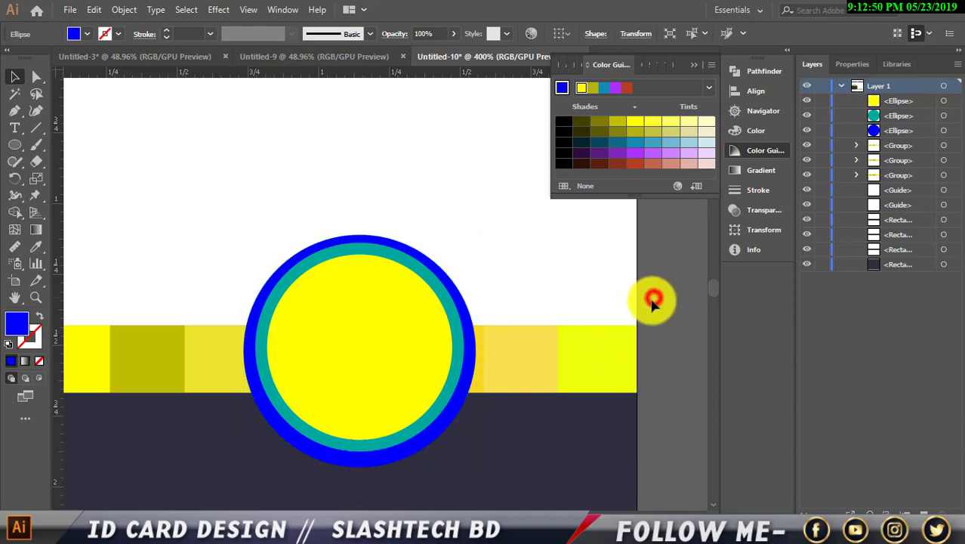
scroll(641, 299, down, 1)
click(459, 412)
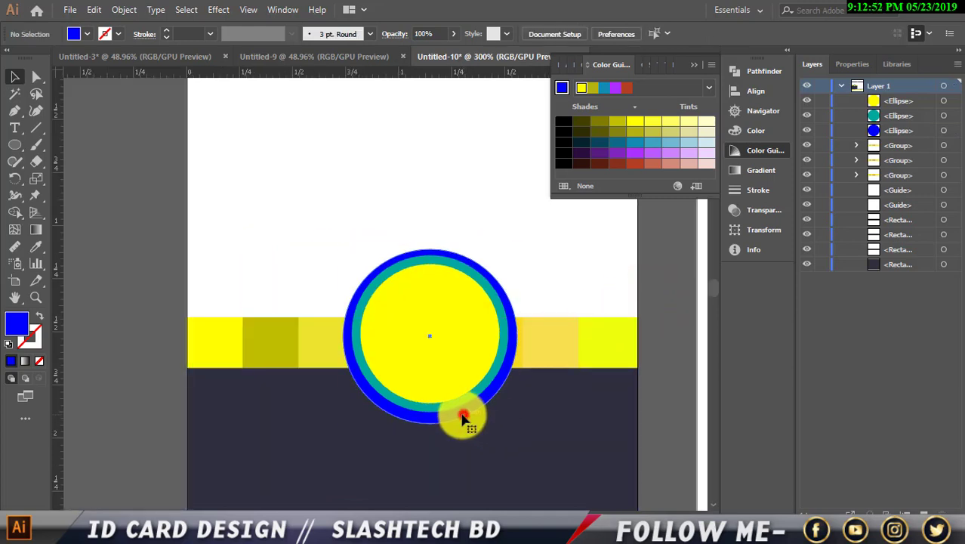
click(33, 248)
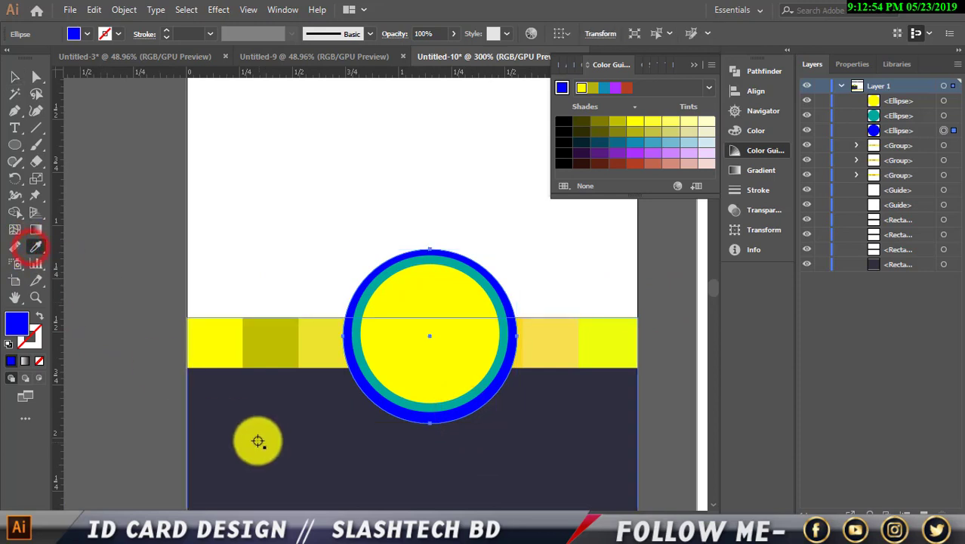
click(255, 440)
click(16, 77)
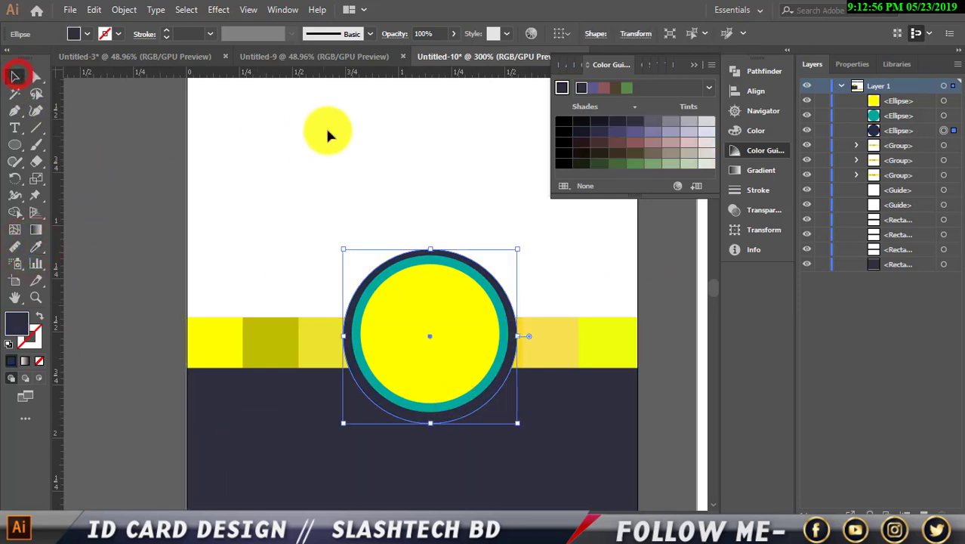
Set the outer ring's opacity to 32%.
click(447, 33)
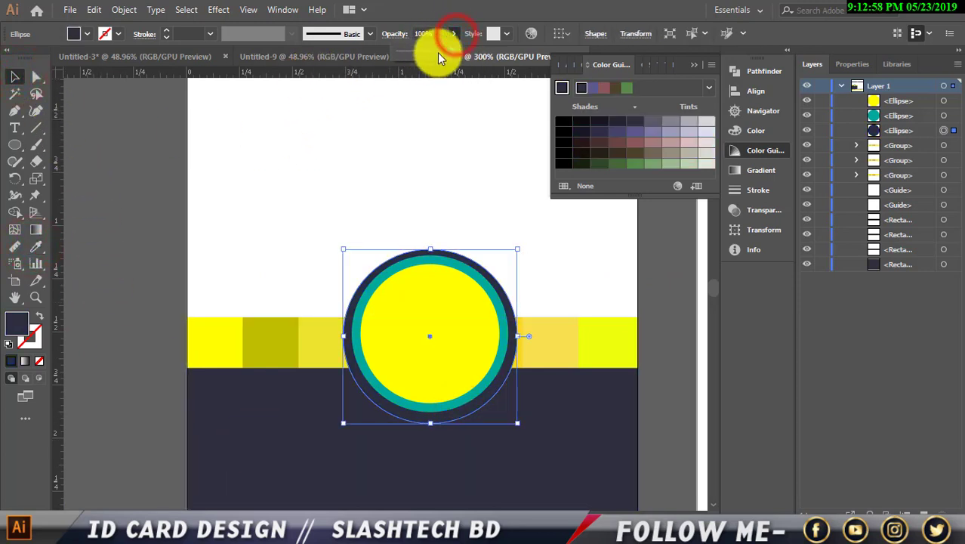
drag(448, 50, 414, 50)
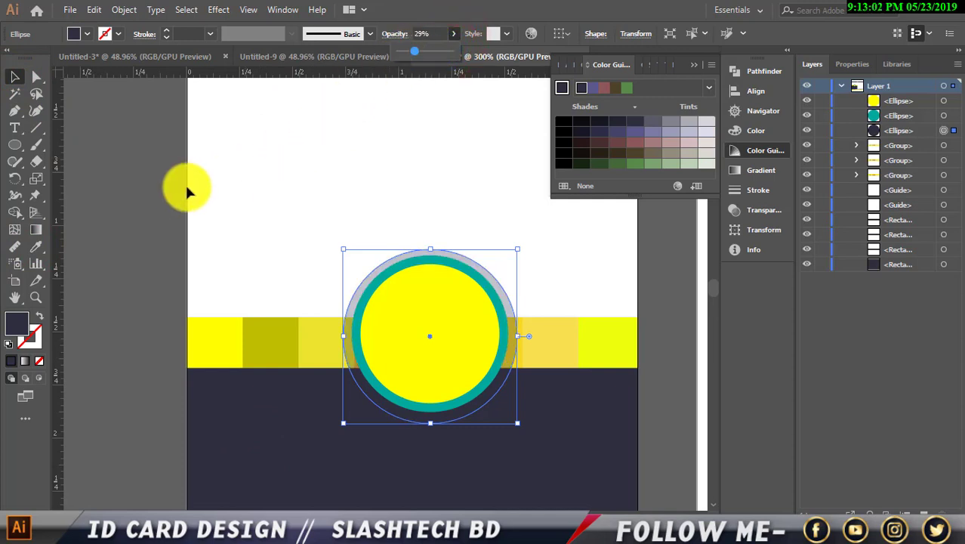
click(141, 189)
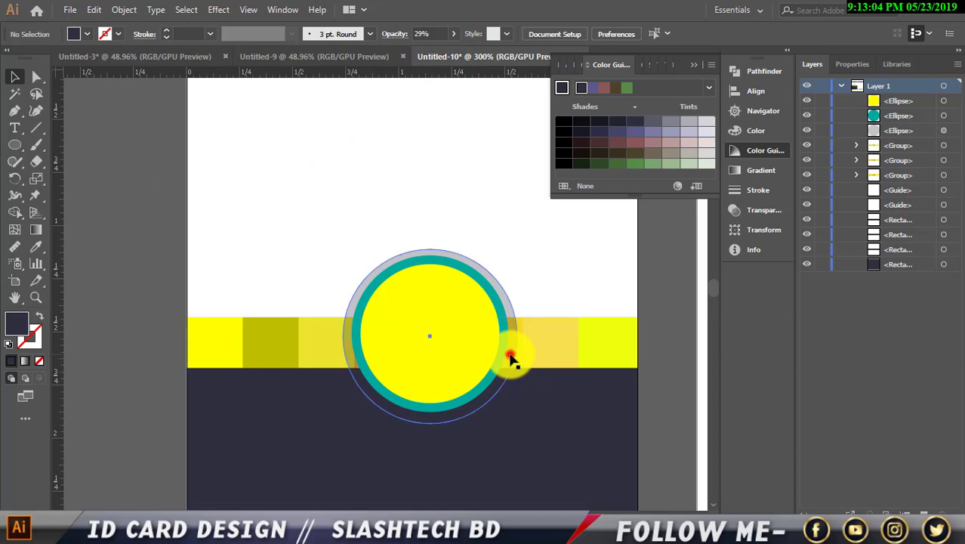
click(511, 356)
click(429, 33)
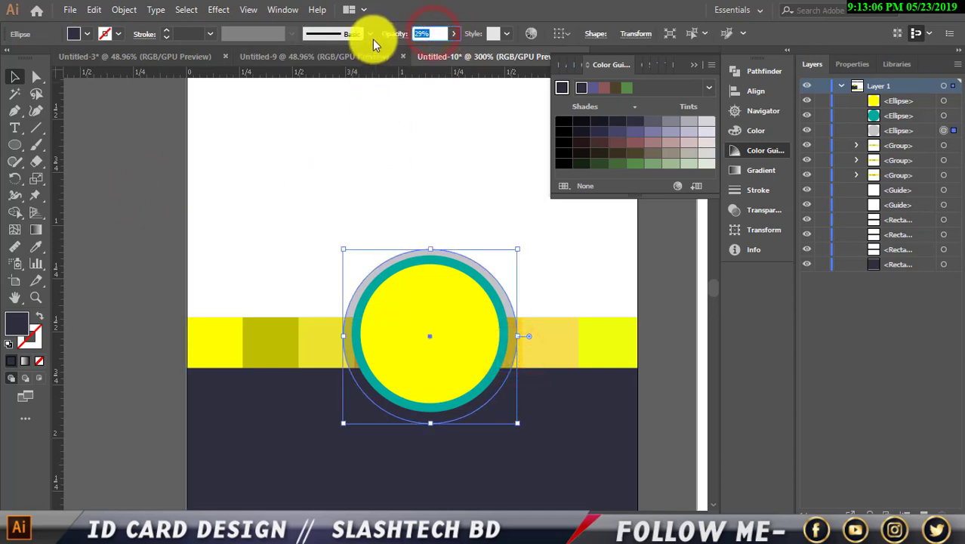
text(32)
click(139, 174)
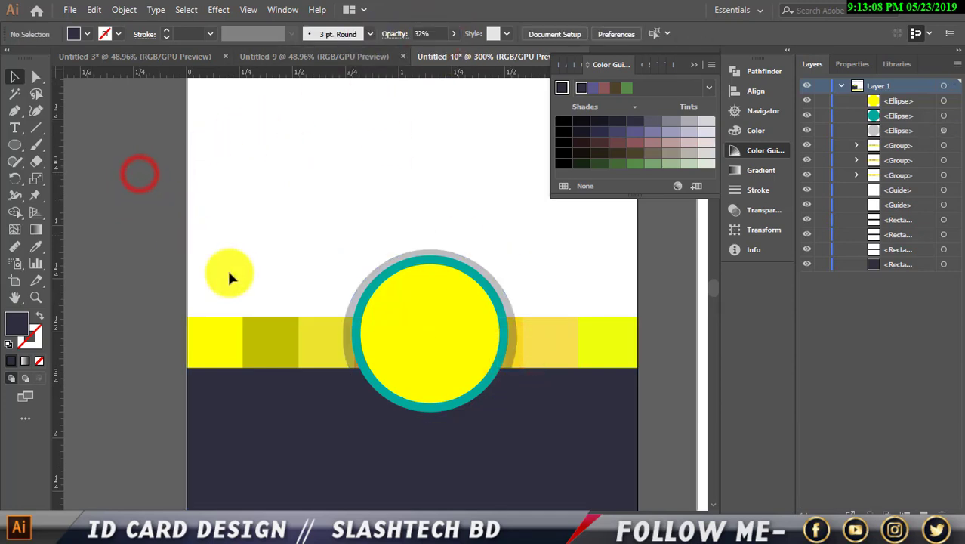
scroll(491, 404, down, 1)
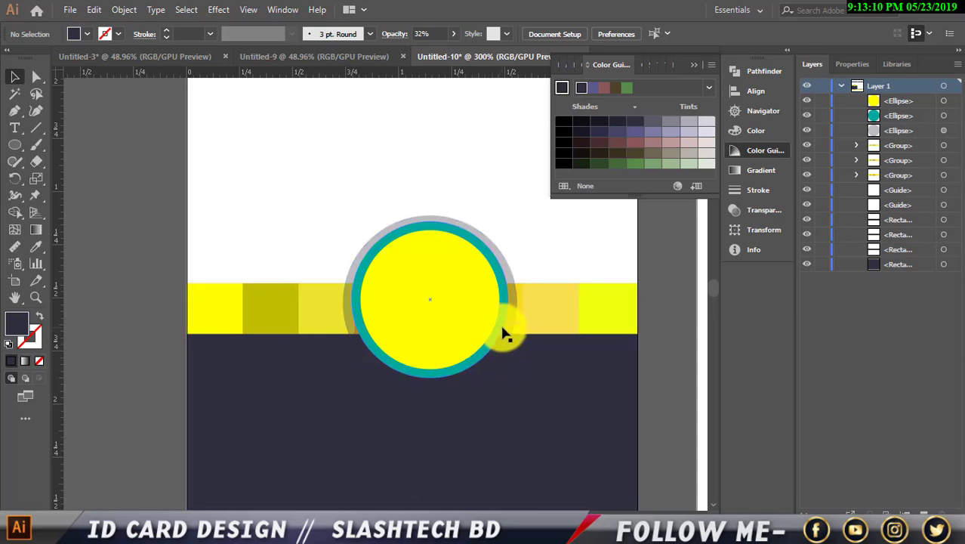
Eyedropper the navy background colour onto the teal ring.
click(458, 303)
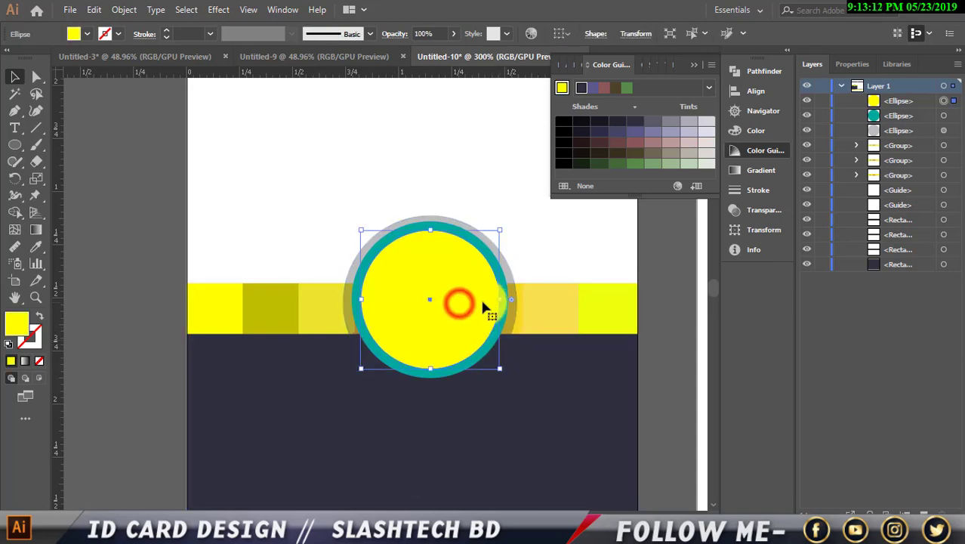
click(437, 377)
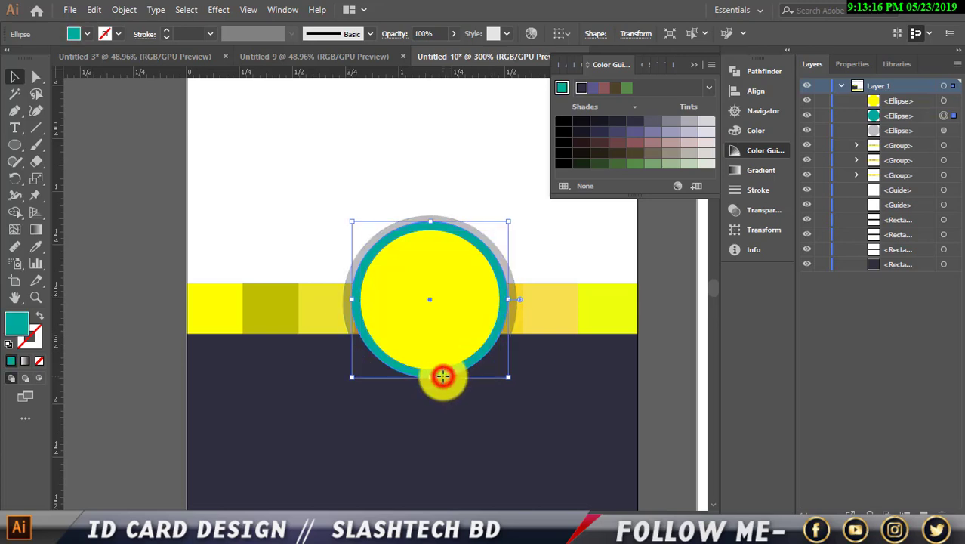
click(35, 246)
click(277, 419)
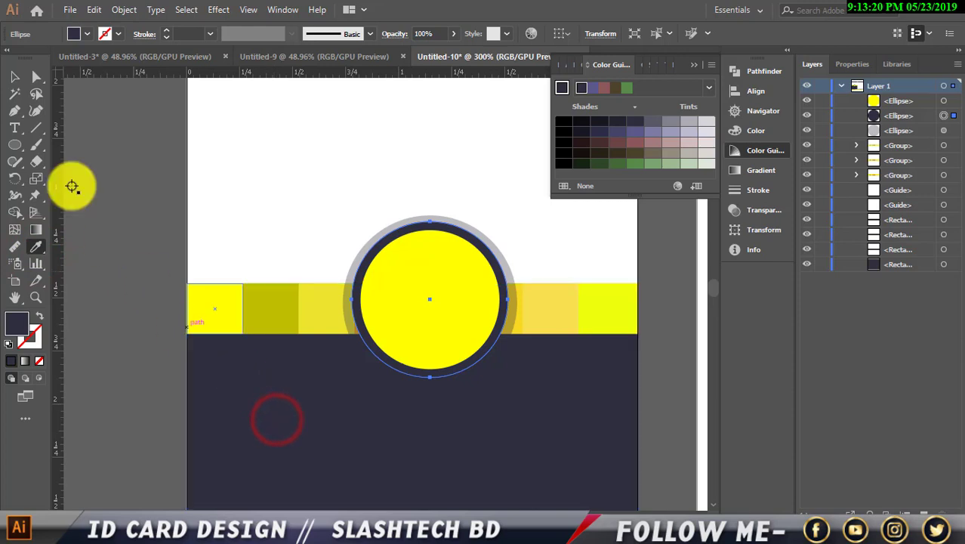
click(14, 76)
click(83, 114)
Set the ring's fill to dark navy #232330.
key(ctrl+minus)
key(ctrl+minus)
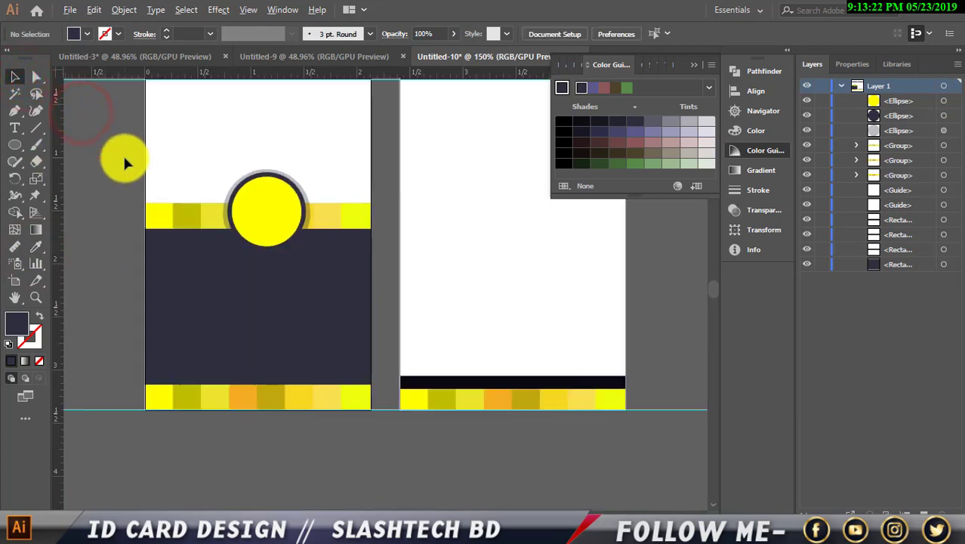
scroll(287, 237, up, 3)
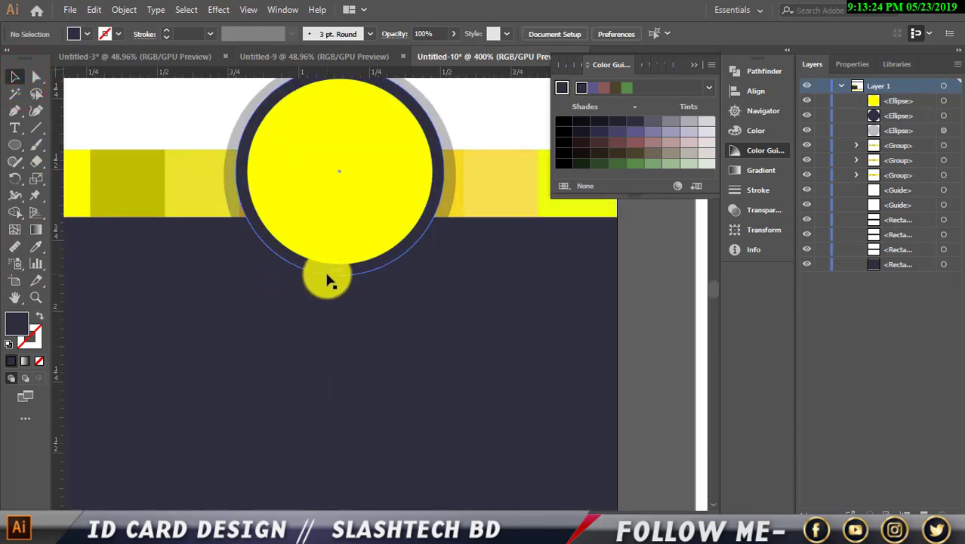
click(327, 272)
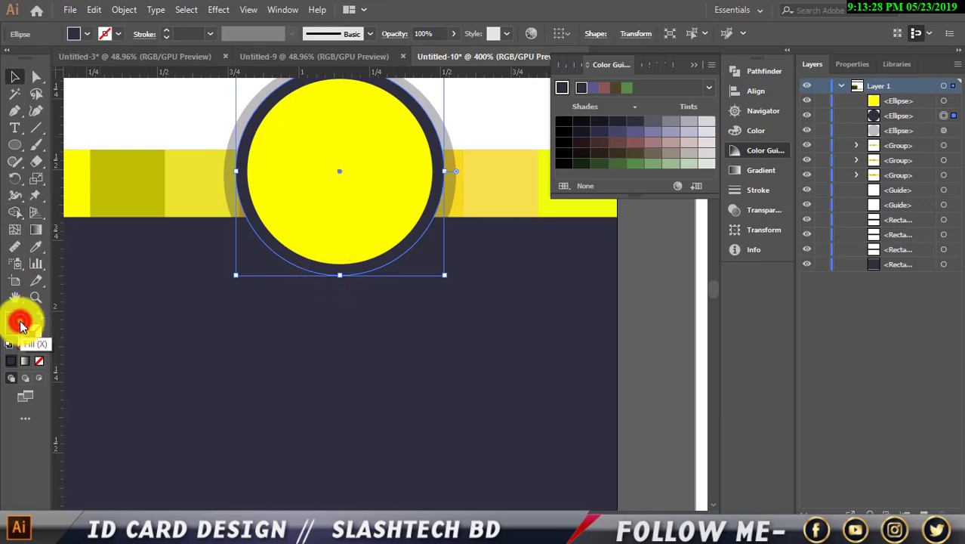
double_click(21, 324)
click(469, 381)
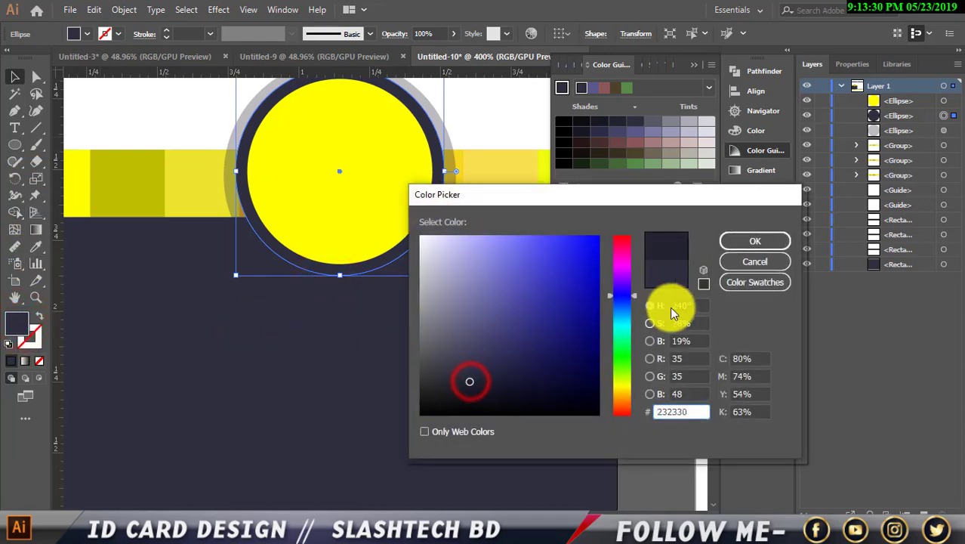
click(751, 249)
click(679, 291)
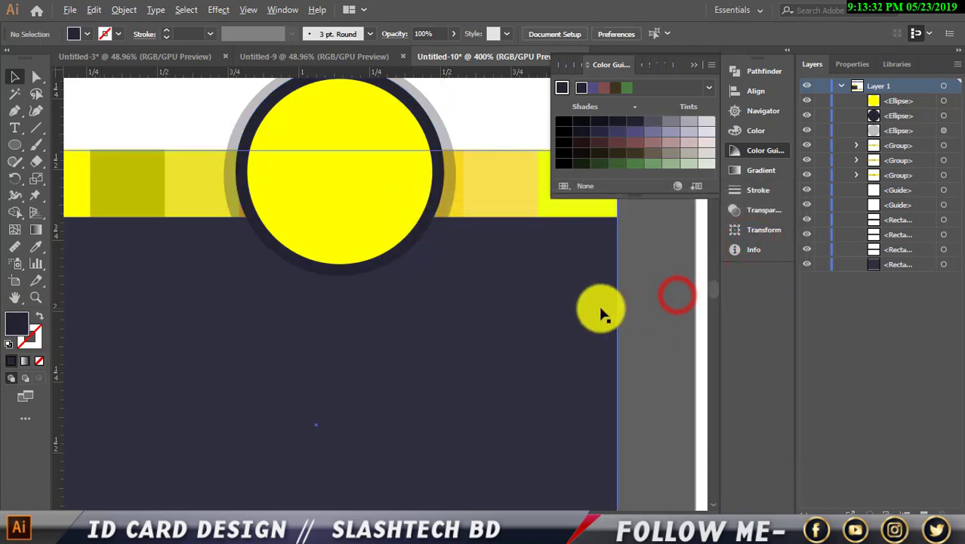
Review the finished yellow, navy and grey badge, then open the File menu.
scroll(601, 313, down, 1)
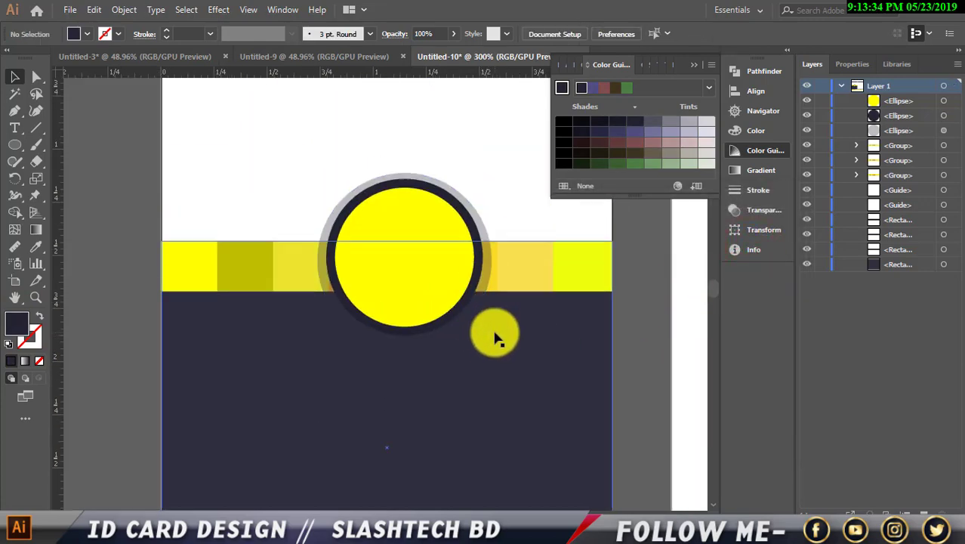
scroll(494, 334, down, 2)
scroll(536, 389, up, 1)
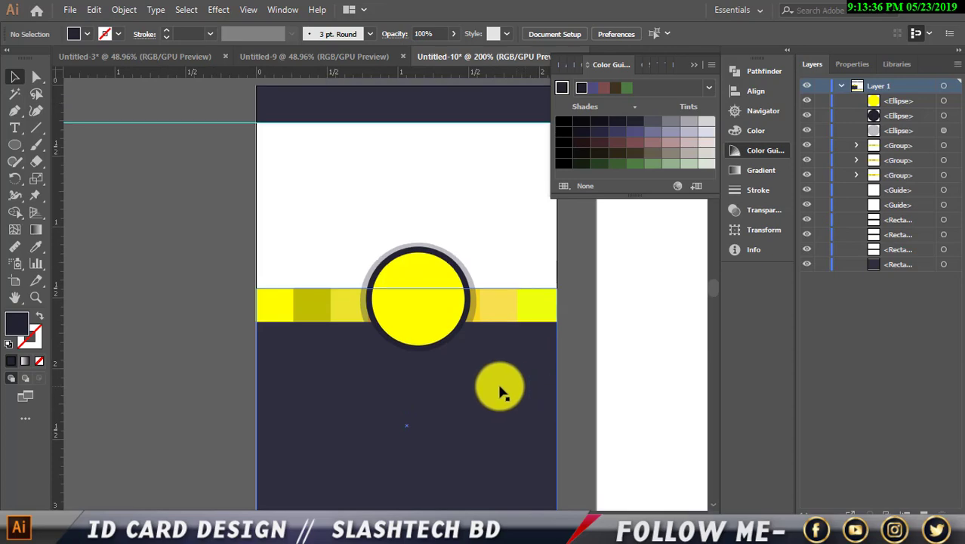
scroll(498, 388, up, 1)
click(388, 296)
click(111, 187)
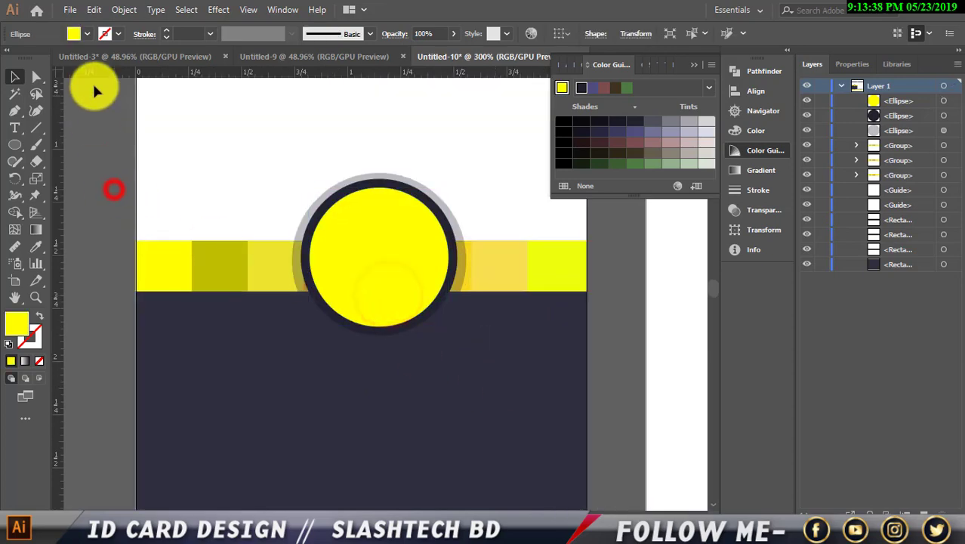
click(70, 9)
Open the portrait photo 2.jpg from F: > pic and song > PIC.
click(95, 57)
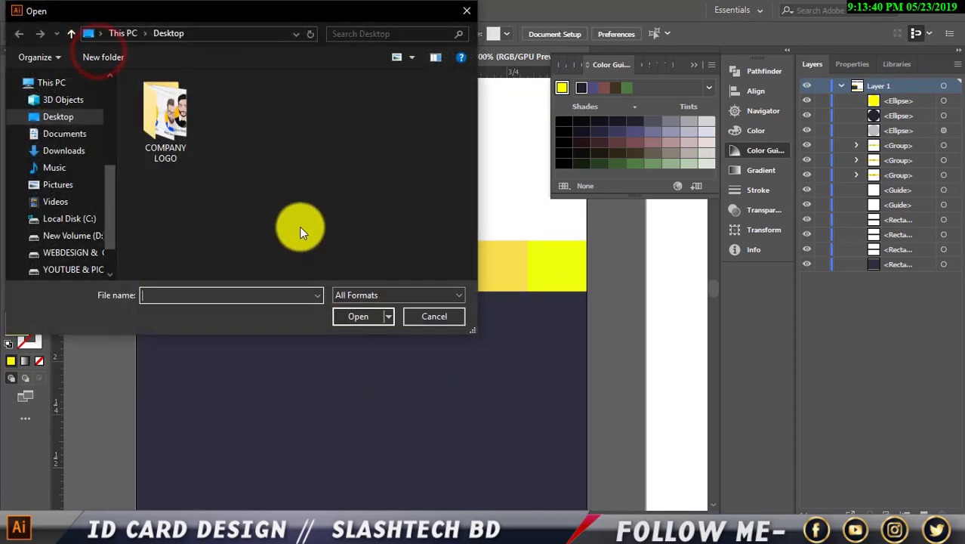
scroll(87, 196, down, 2)
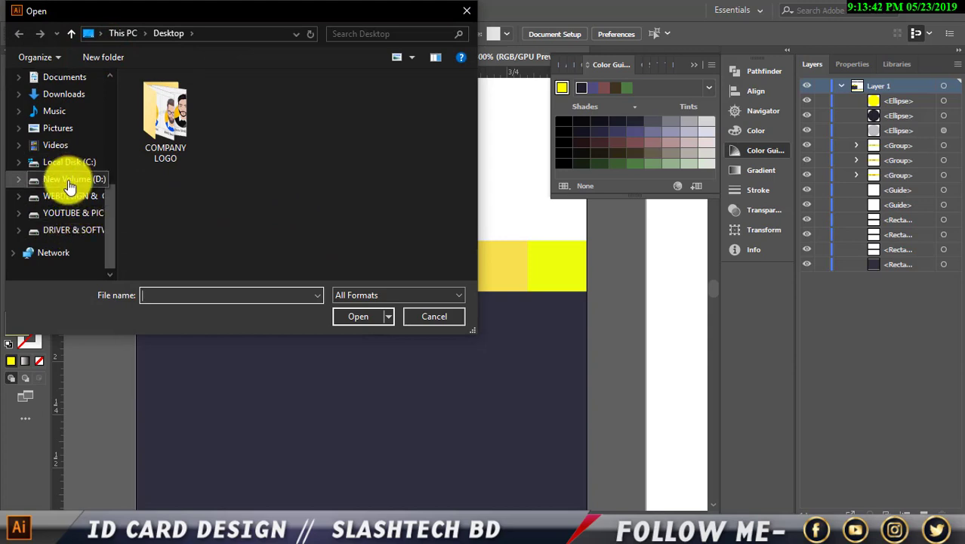
click(74, 215)
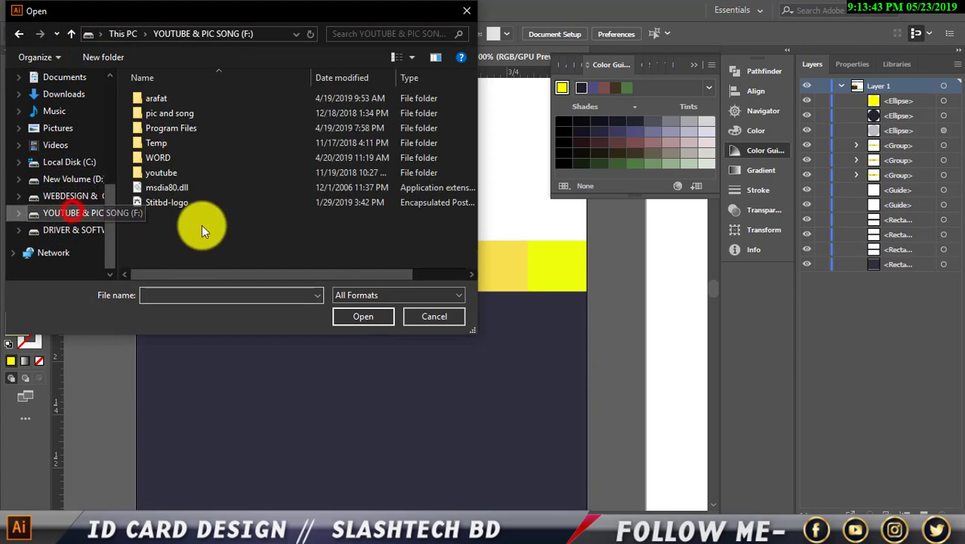
double_click(167, 116)
double_click(165, 96)
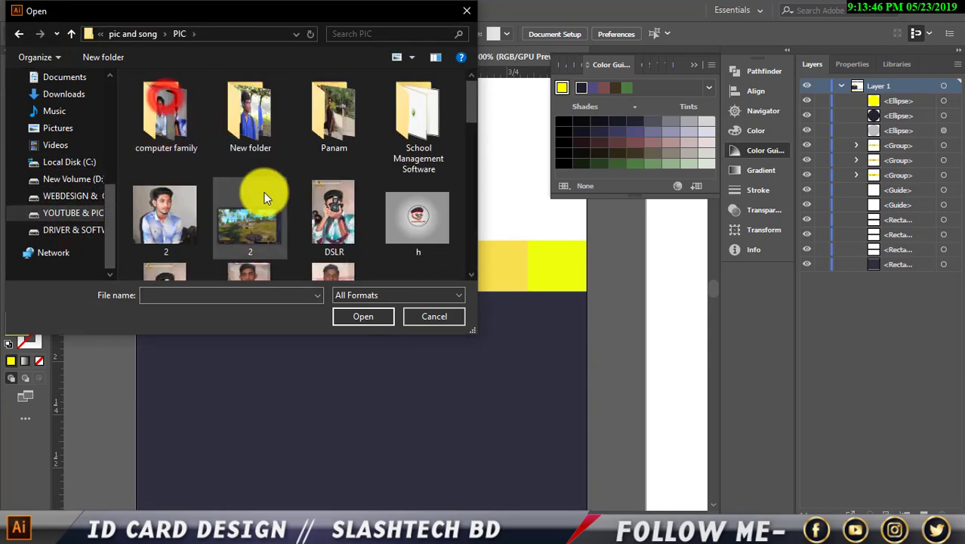
click(178, 211)
click(363, 316)
click(372, 320)
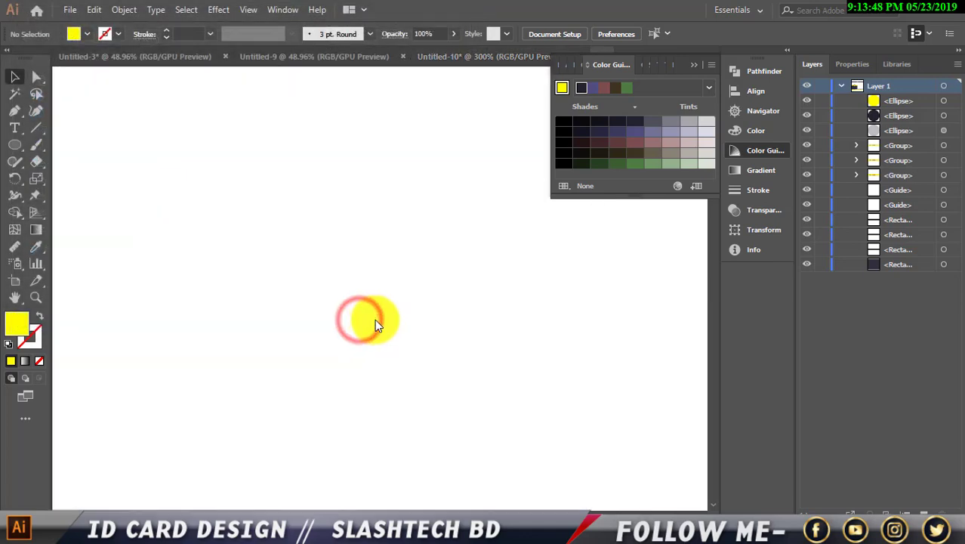
Close the Color Guide panel and return to the ID card document.
scroll(376, 311, down, 2)
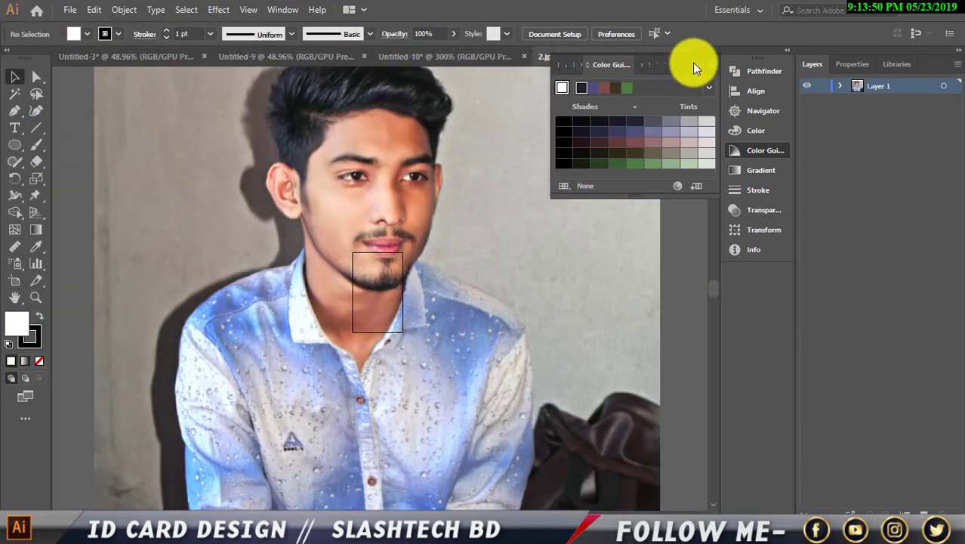
click(693, 64)
scroll(448, 222, down, 1)
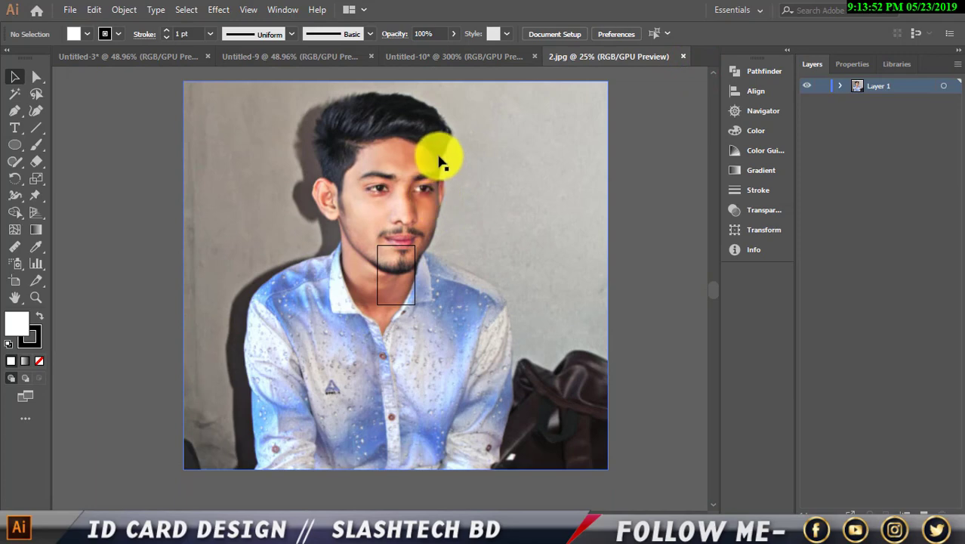
click(435, 59)
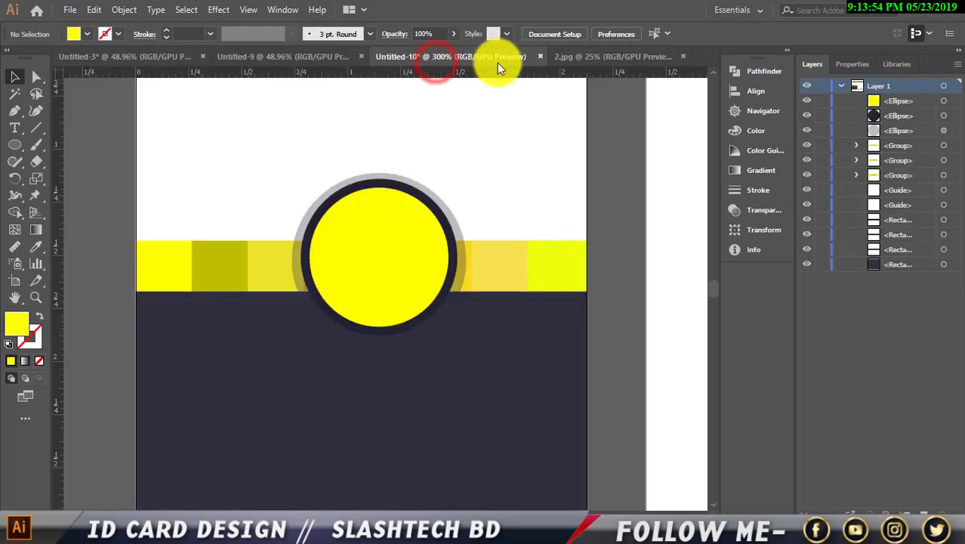
Bring the portrait photo from the 2.jpg document into the ID card document.
click(591, 57)
drag(462, 219, 374, 237)
scroll(375, 249, down, 7)
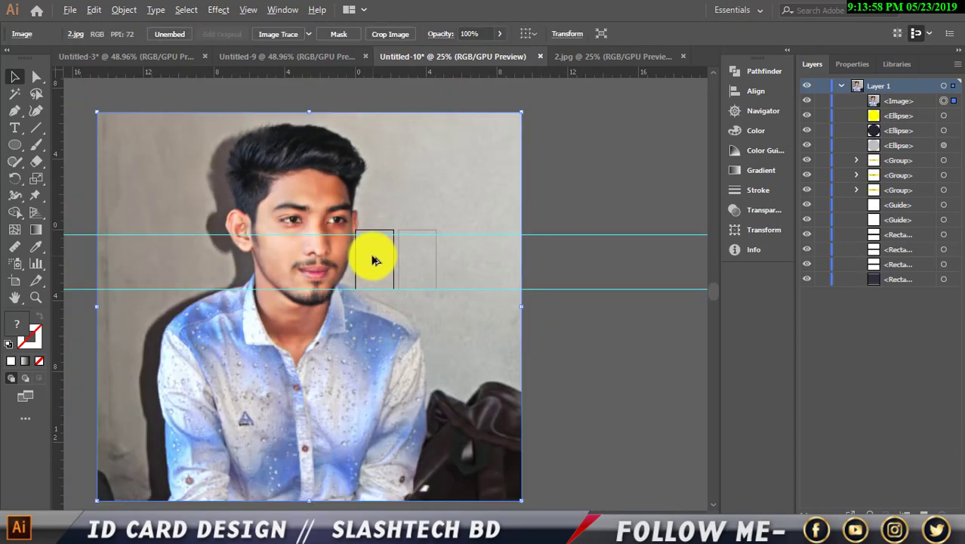
Scale the photo down and move it onto the card below the yellow circle.
drag(521, 306, 429, 301)
drag(361, 292, 408, 277)
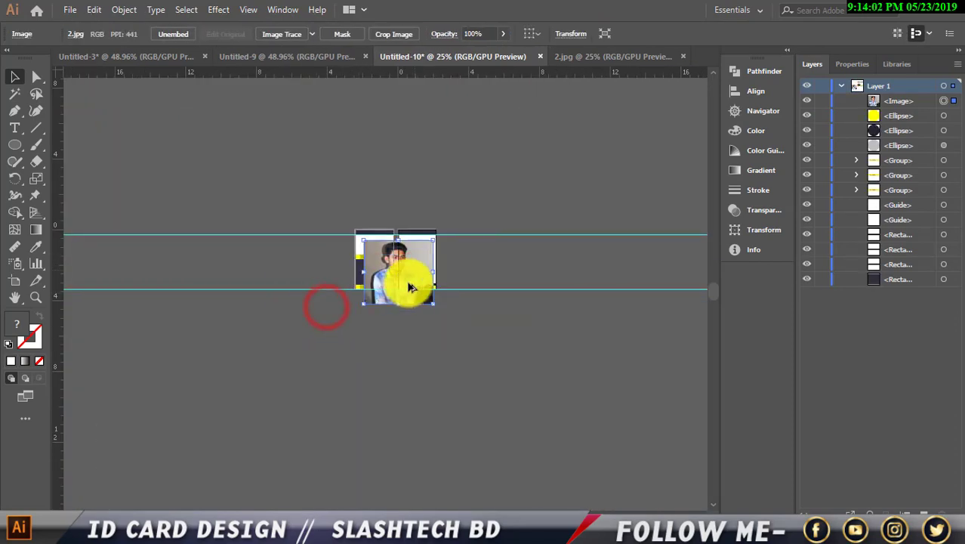
key(ctrl+equal)
key(ctrl+equal)
key(ctrl+equal)
key(ctrl+equal)
scroll(382, 316, up, 1)
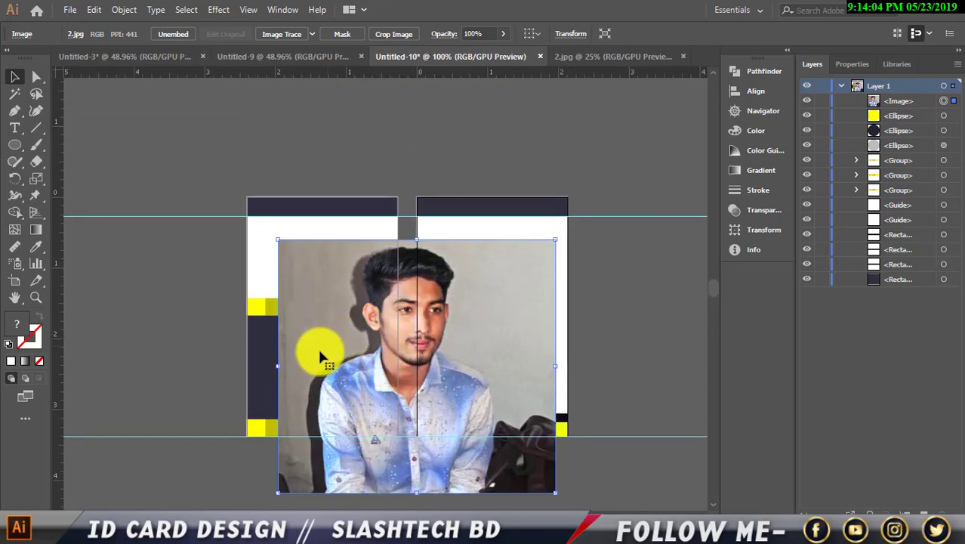
scroll(375, 366, up, 1)
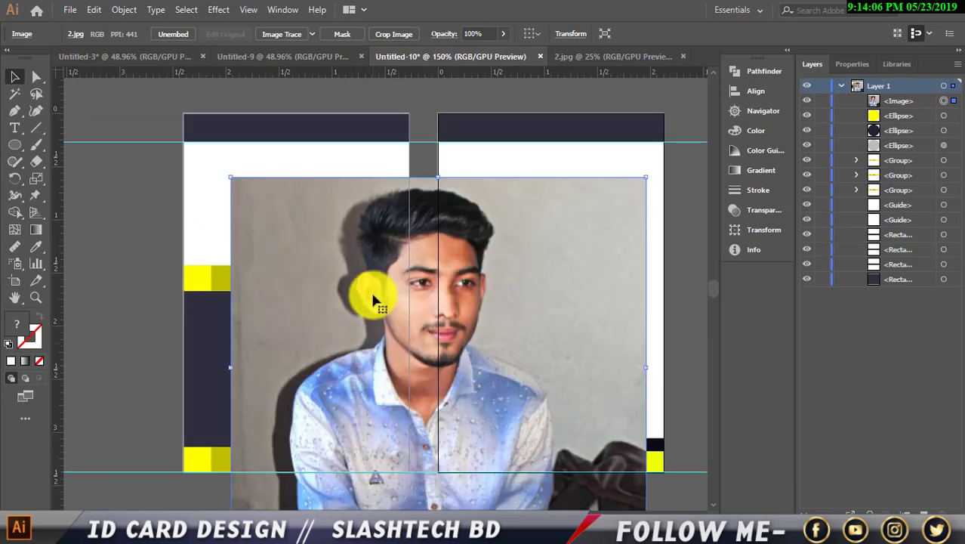
drag(378, 273, 361, 382)
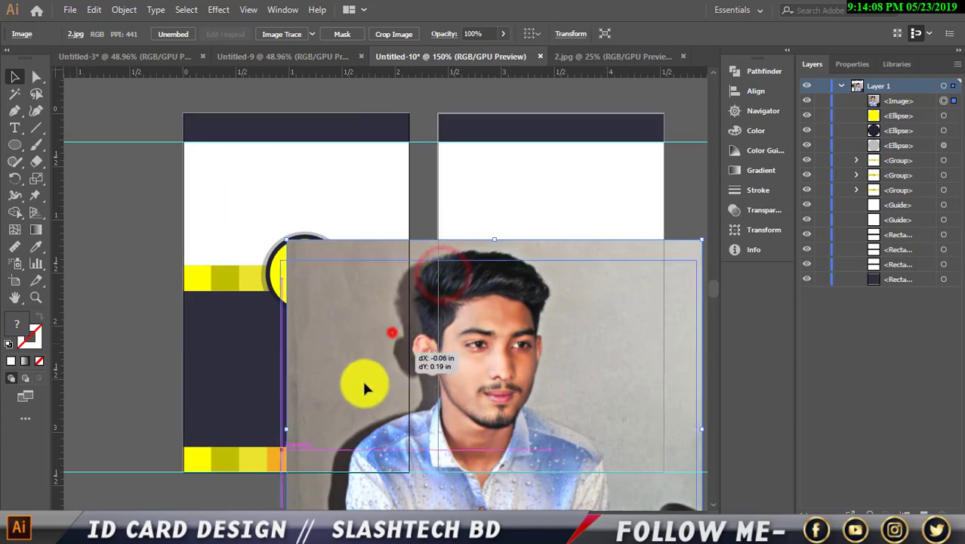
scroll(340, 371, up, 1)
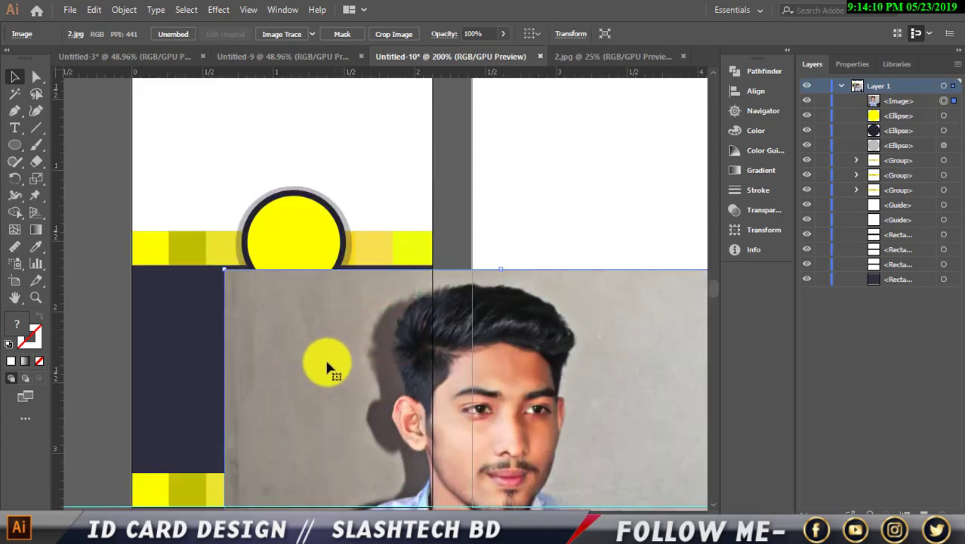
Bring the yellow circle in front of the photo and clip the photo to it.
right_click(314, 245)
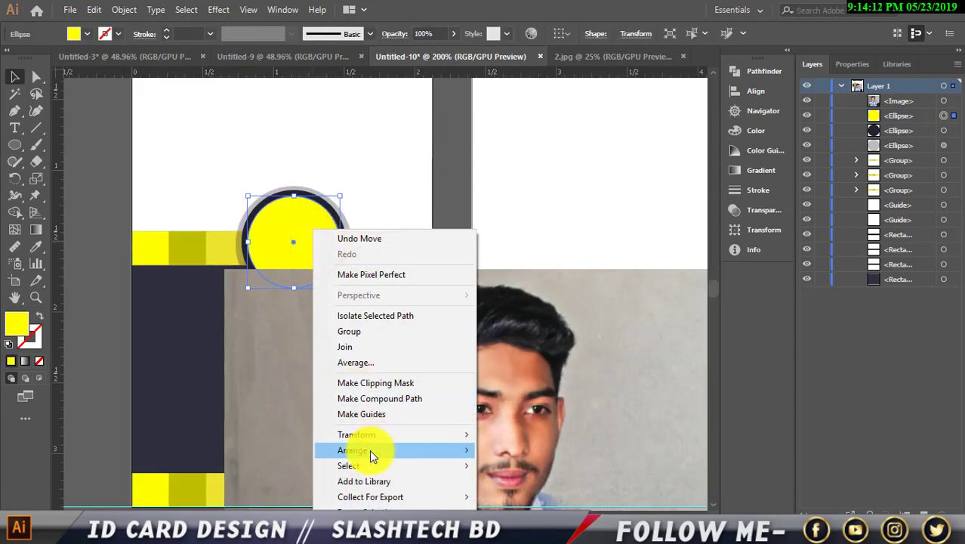
mouse_move(369, 450)
click(496, 456)
shift+click(383, 386)
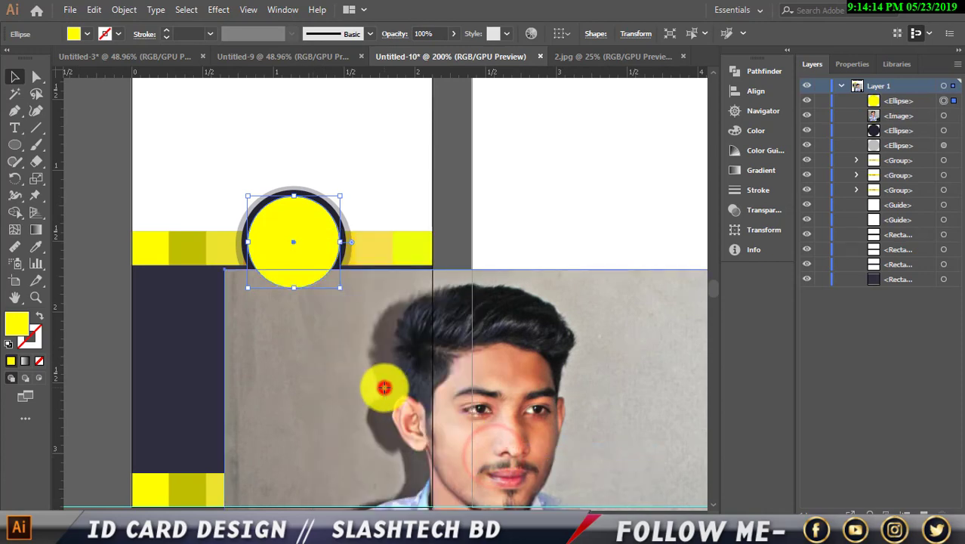
right_click(379, 377)
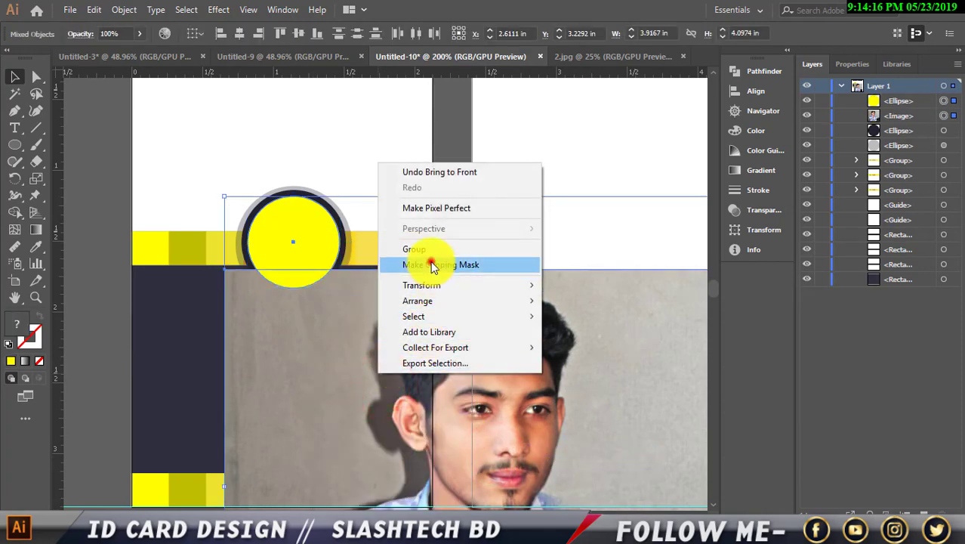
click(430, 262)
Move the photo up inside the clip group and scale it down so the face fills the circle.
click(856, 101)
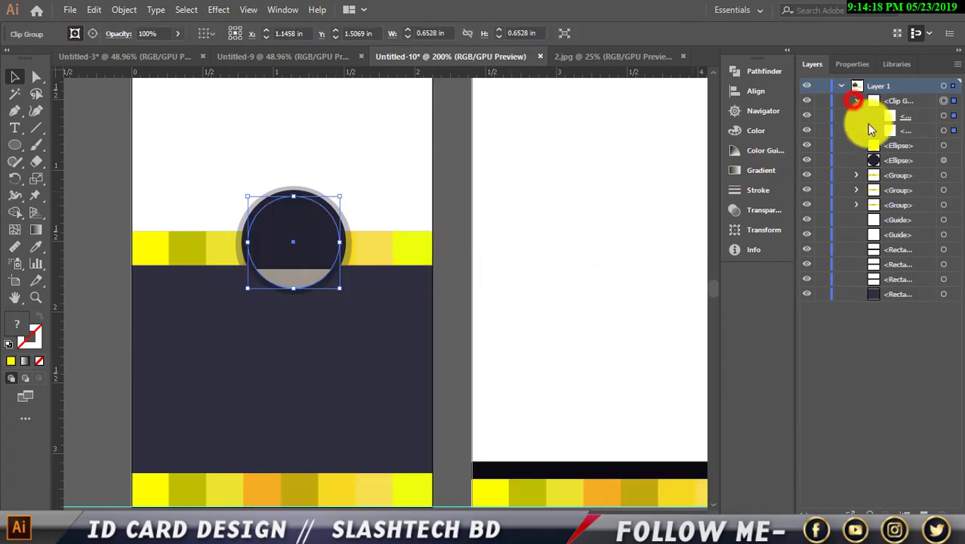
click(945, 130)
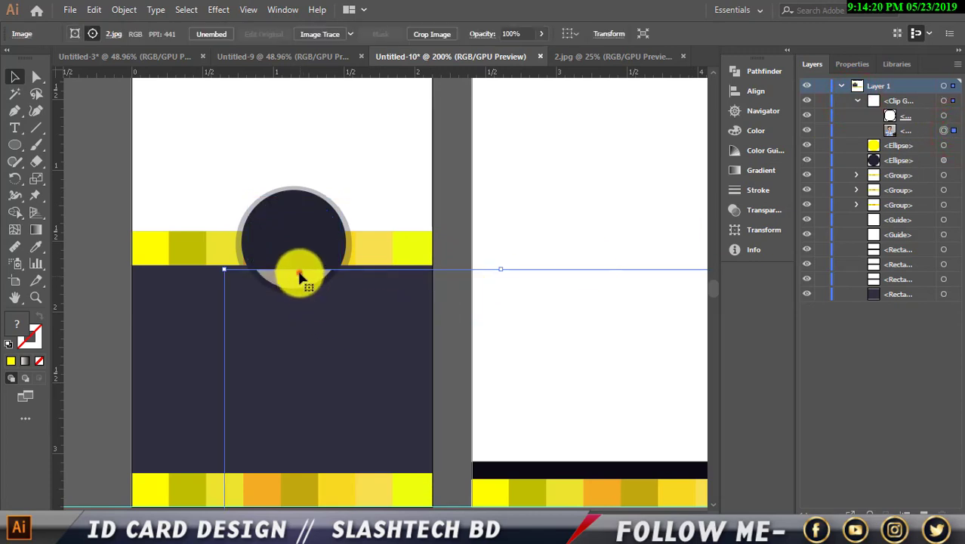
drag(298, 271, 305, 211)
drag(443, 145, 330, 253)
drag(453, 248, 345, 270)
click(334, 261)
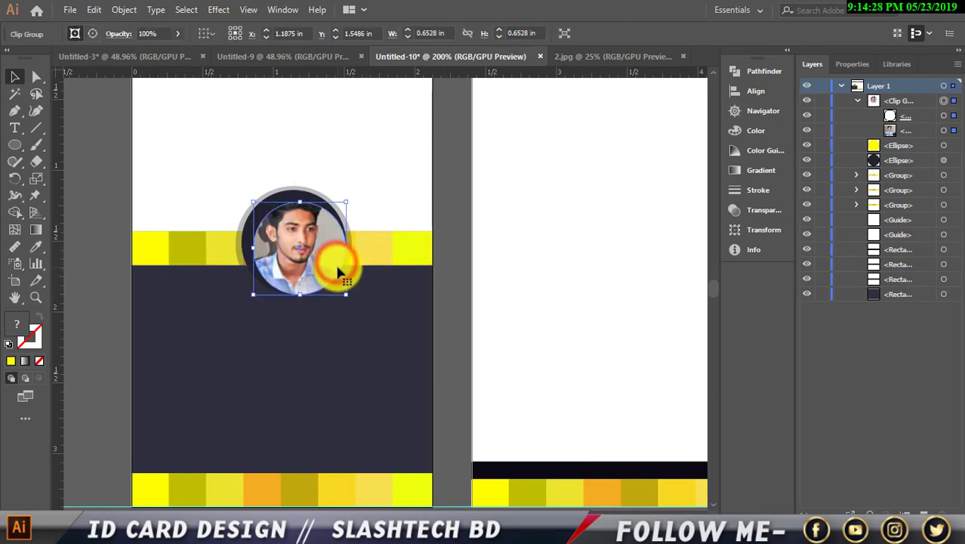
Nudge and slightly shrink the clipped photo to centre the face in the ring.
click(943, 130)
key(Down)
key(Down)
key(Down)
key(Down)
key(Down)
key(Down)
key(Down)
key(Down)
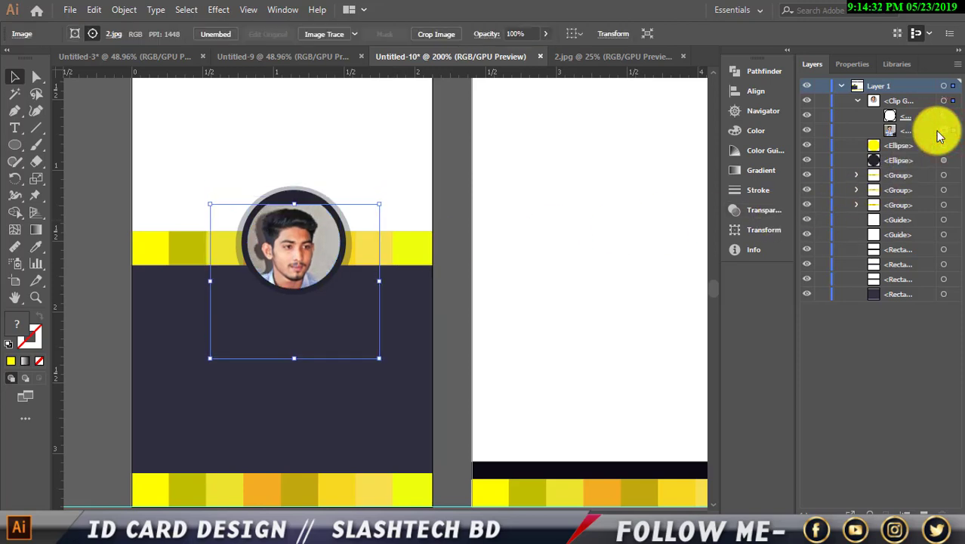
key(Right)
key(Right)
key(Up)
key(Up)
key(Right)
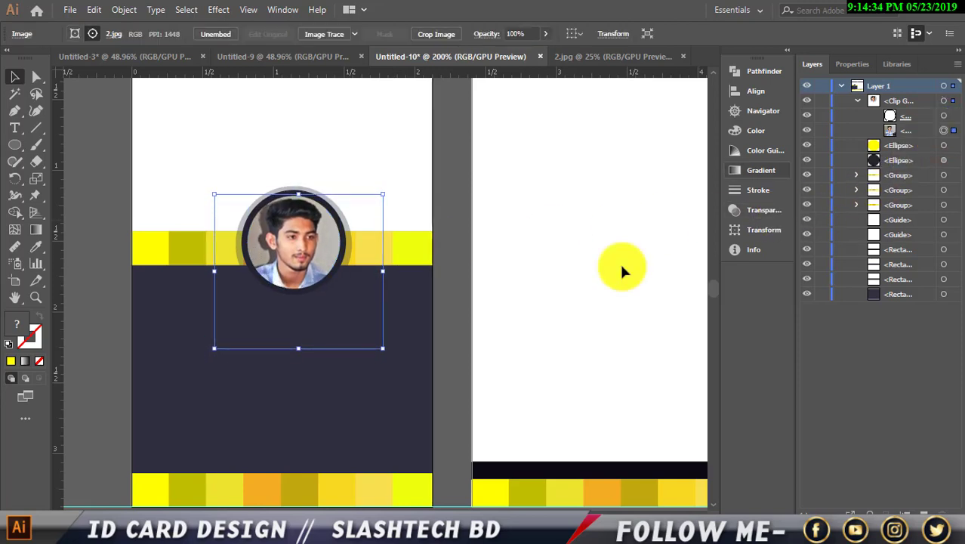
drag(297, 347, 292, 345)
key(Up)
key(Up)
key(Up)
key(Up)
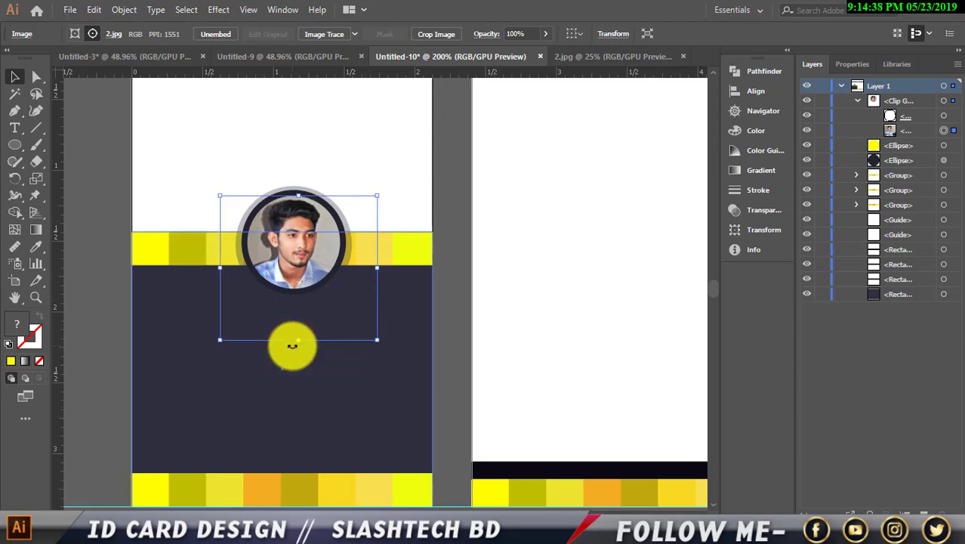
Deselect the photo, close the blank Untitled-9 document and bring up Untitled-3.
click(446, 182)
scroll(452, 179, down, 1)
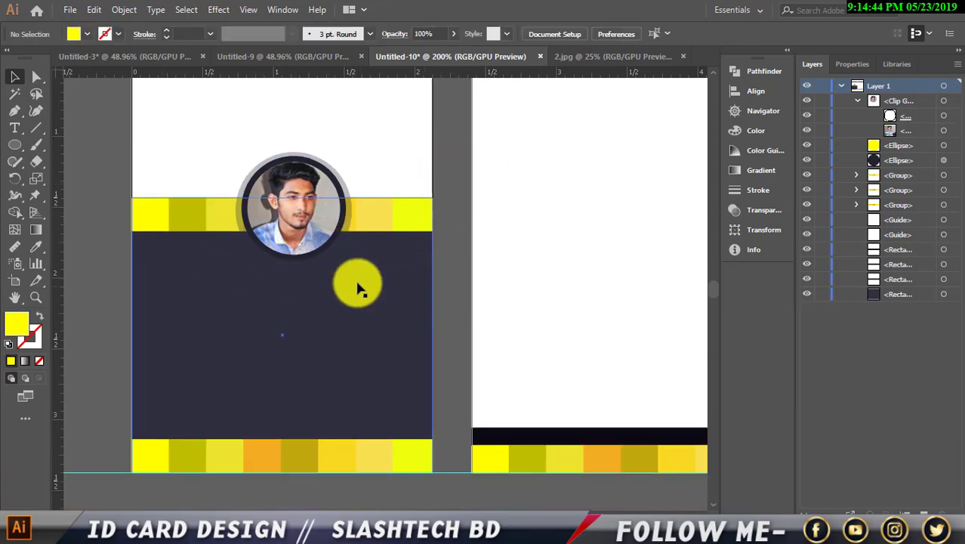
scroll(476, 307, down, 1)
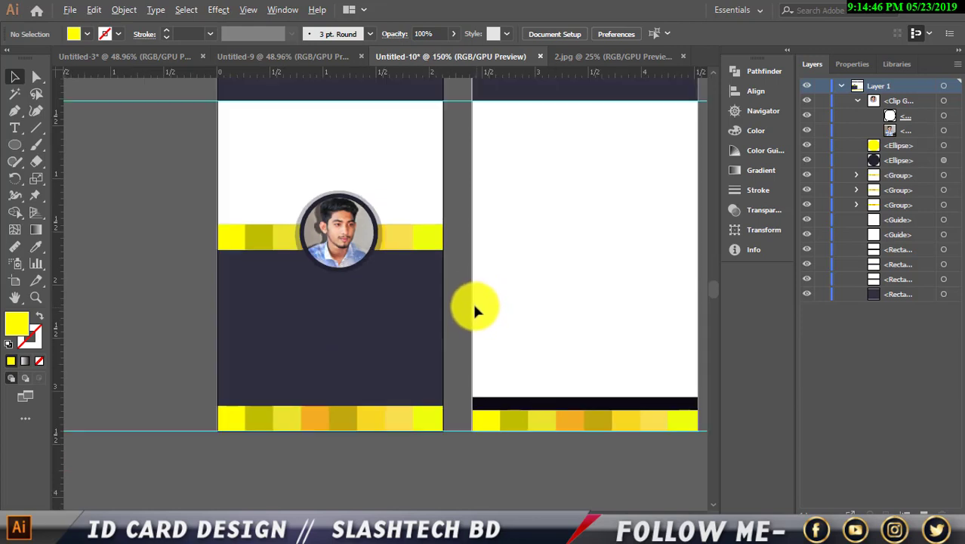
scroll(459, 342, up, 2)
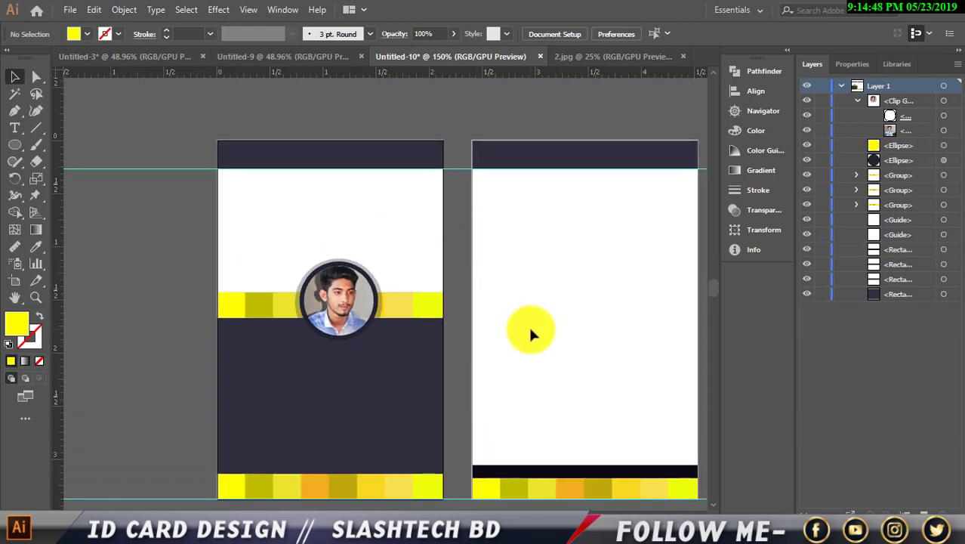
scroll(531, 330, down, 2)
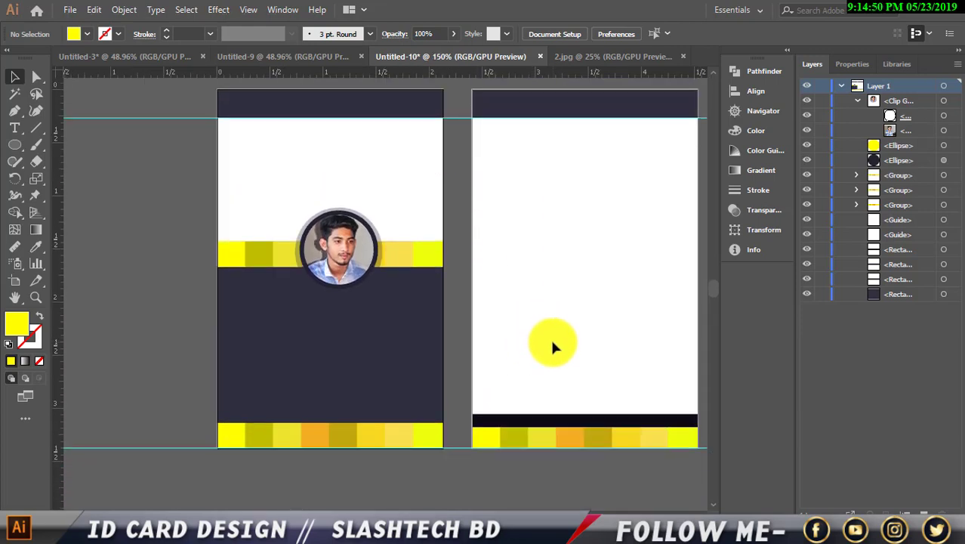
scroll(532, 354, up, 1)
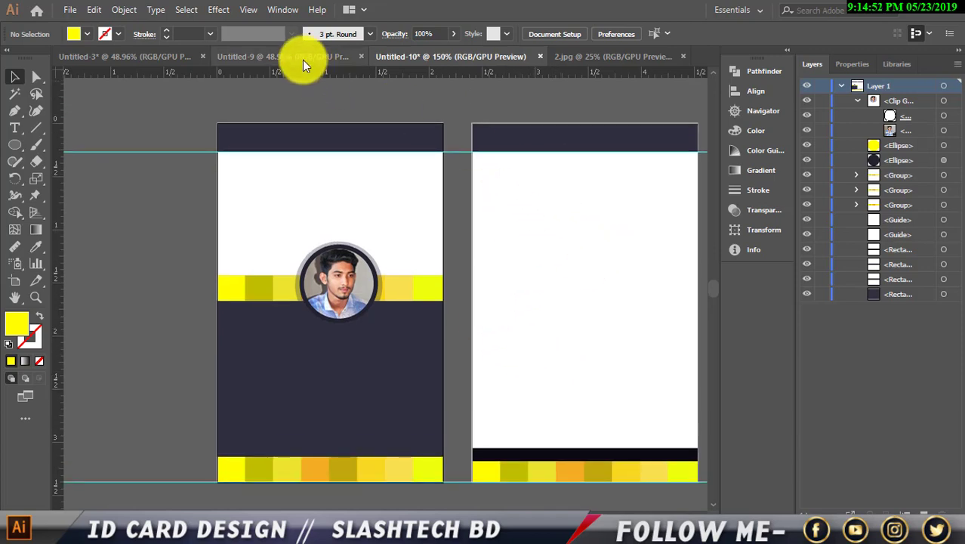
click(303, 62)
click(380, 55)
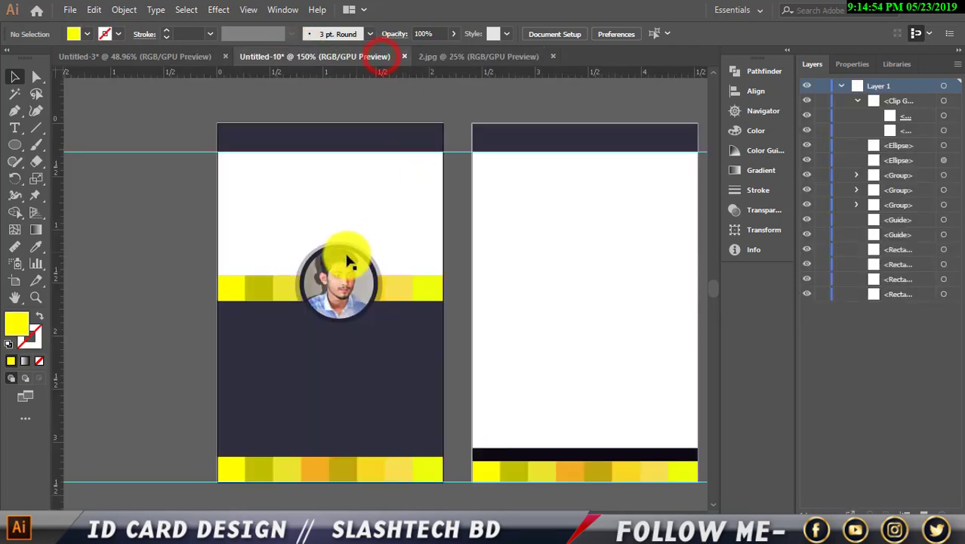
click(164, 55)
Copy the YOURLOGO logo group from Untitled-3 onto the card, scale it down and centre it above the portrait.
click(135, 174)
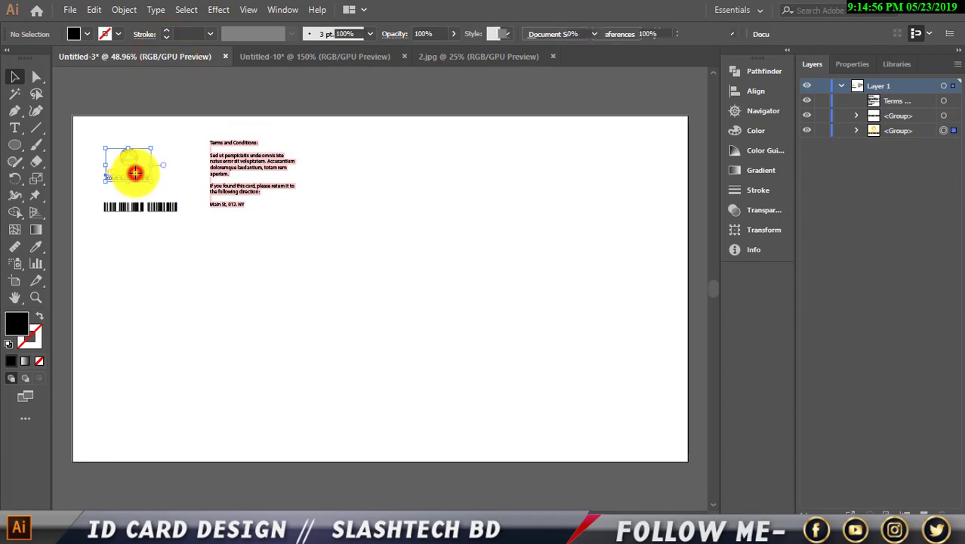
drag(130, 159, 351, 208)
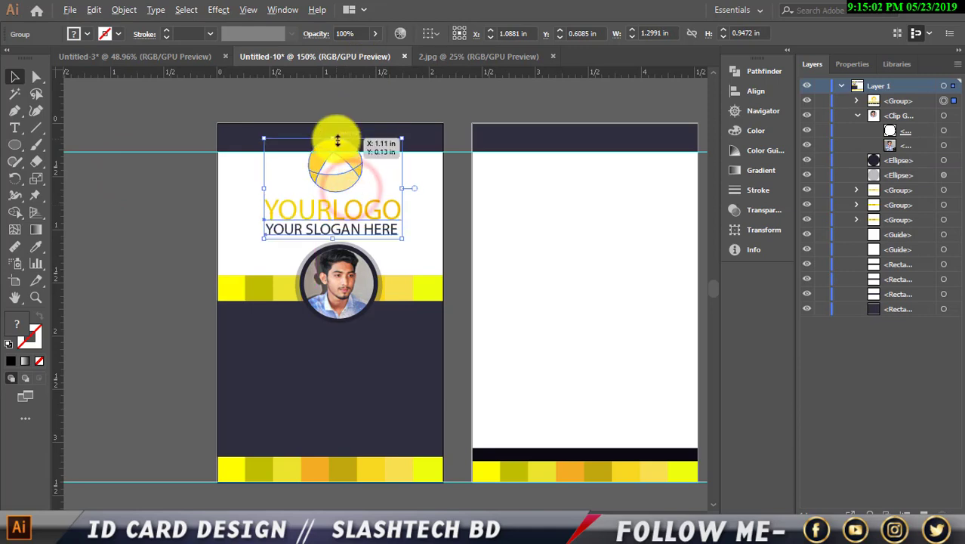
drag(335, 139, 342, 184)
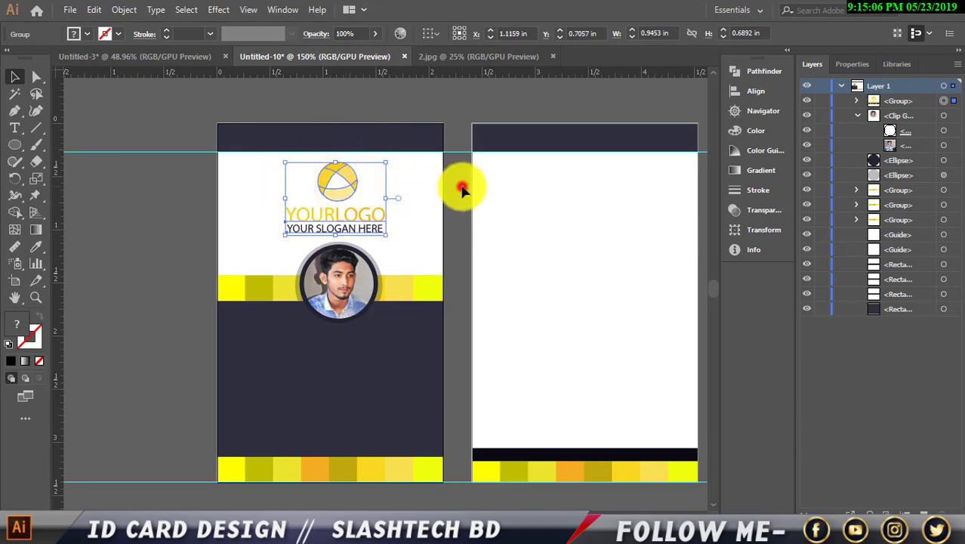
click(462, 188)
scroll(460, 189, down, 1)
click(359, 198)
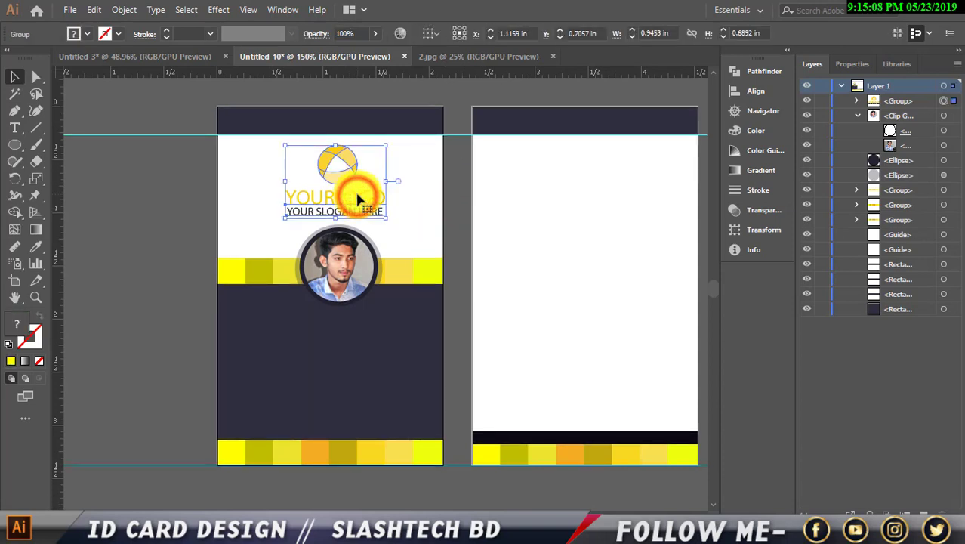
key(Up)
key(Up)
key(Up)
key(Right)
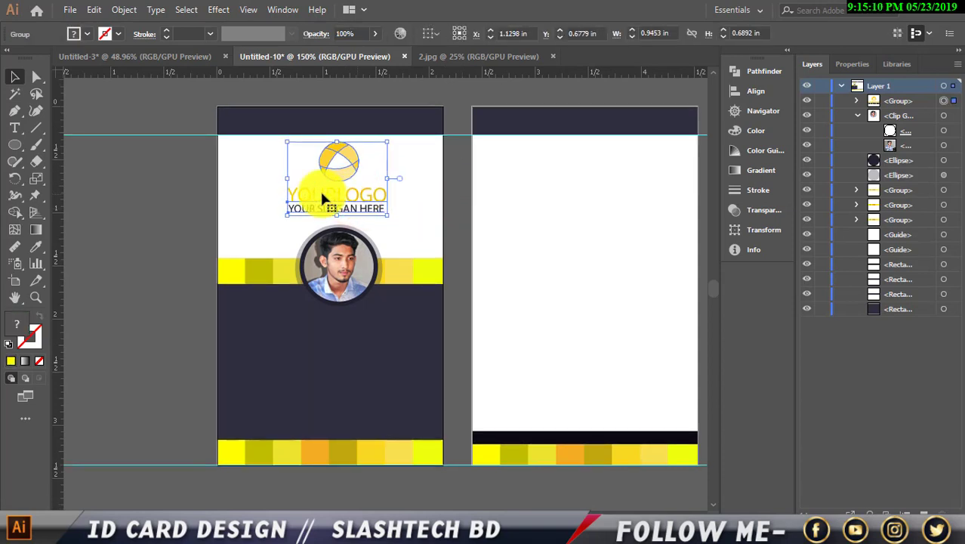
click(160, 212)
scroll(319, 320, up, 1)
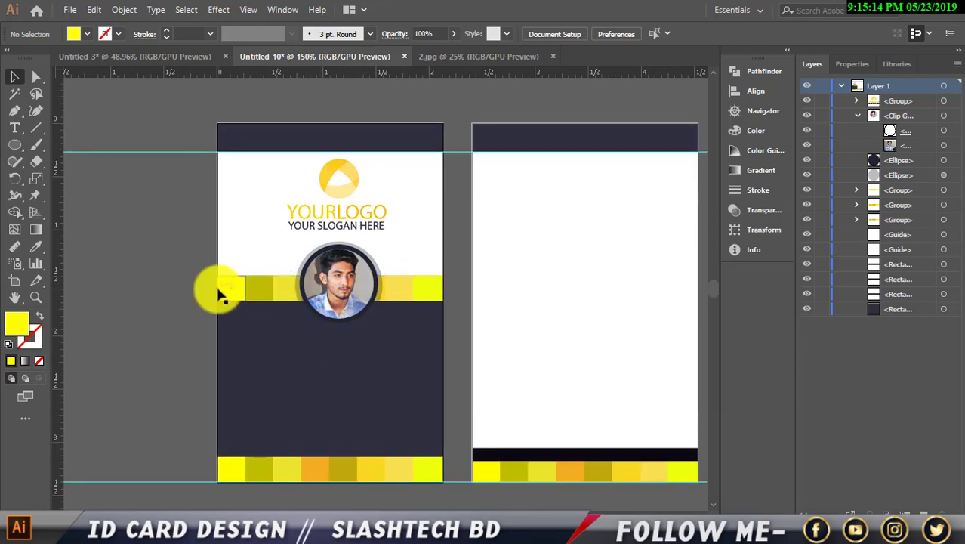
Add a text line with the cardholder's name and move it below the portrait.
click(15, 127)
click(136, 276)
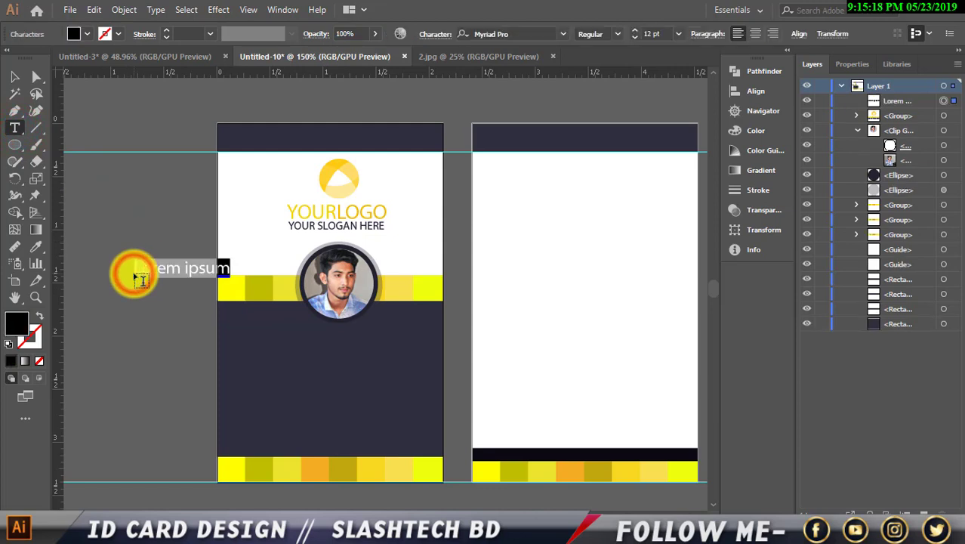
key(BackSpace)
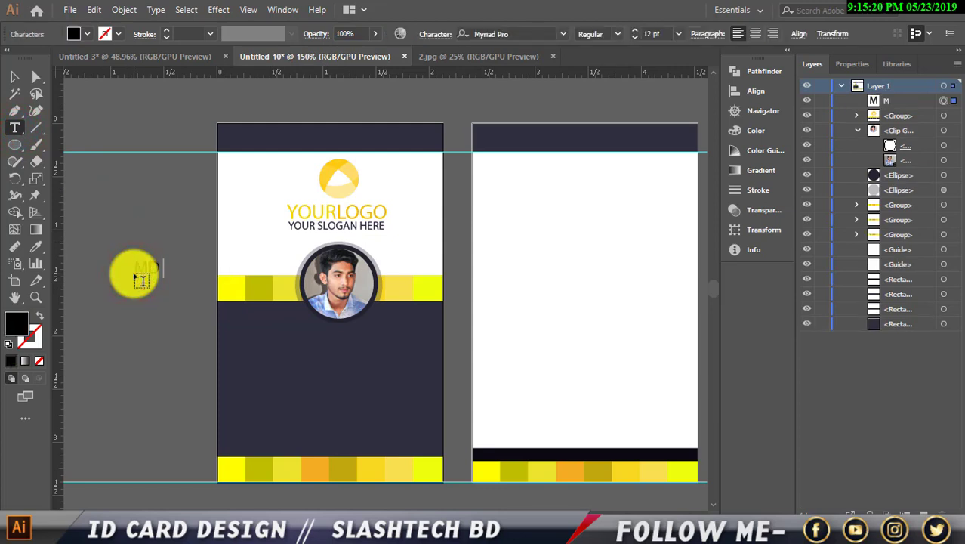
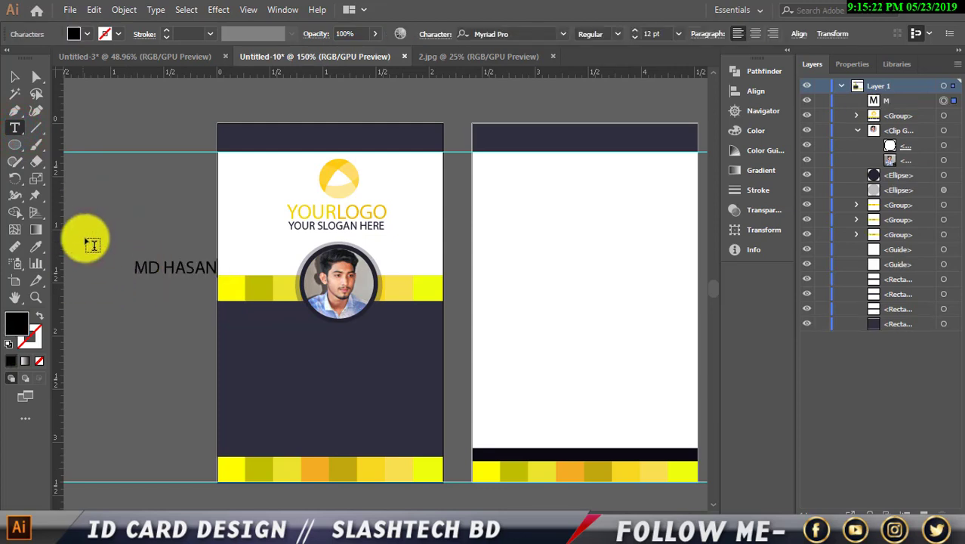
click(13, 76)
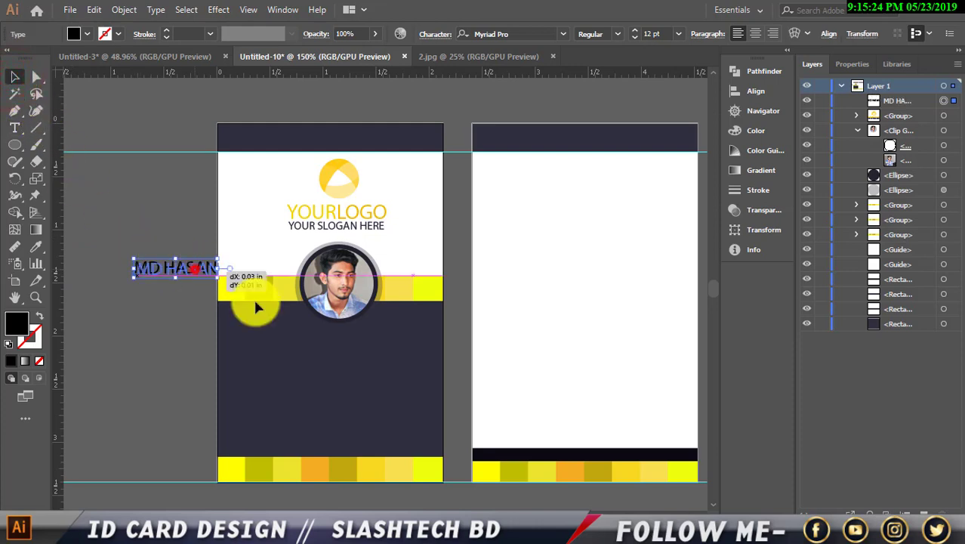
drag(255, 303, 358, 340)
Colour the name orange from the bottom strip and duplicate it just below.
click(35, 246)
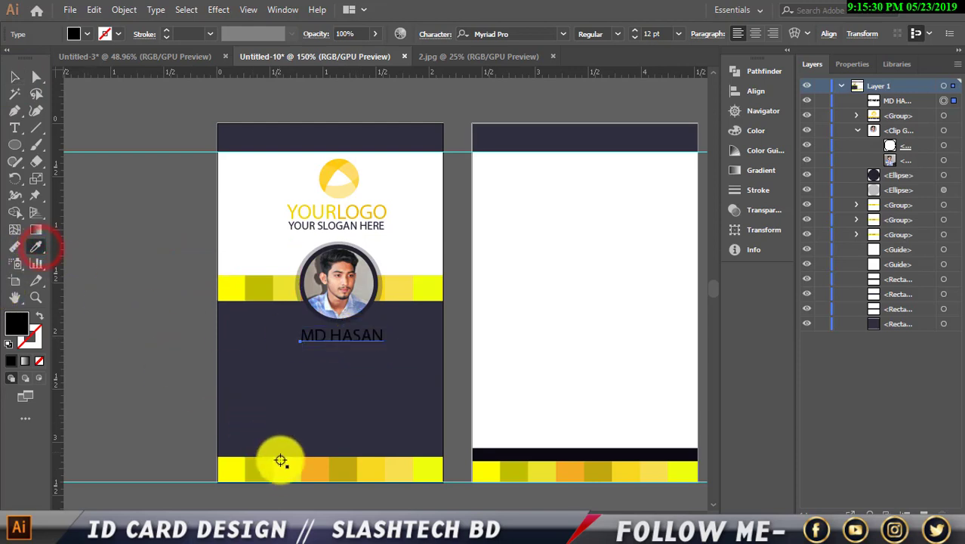
click(318, 474)
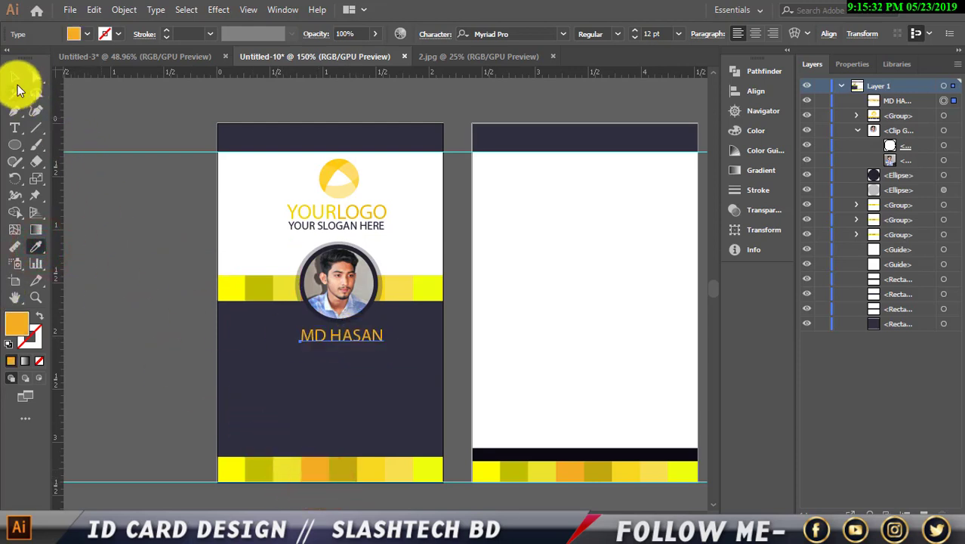
click(18, 85)
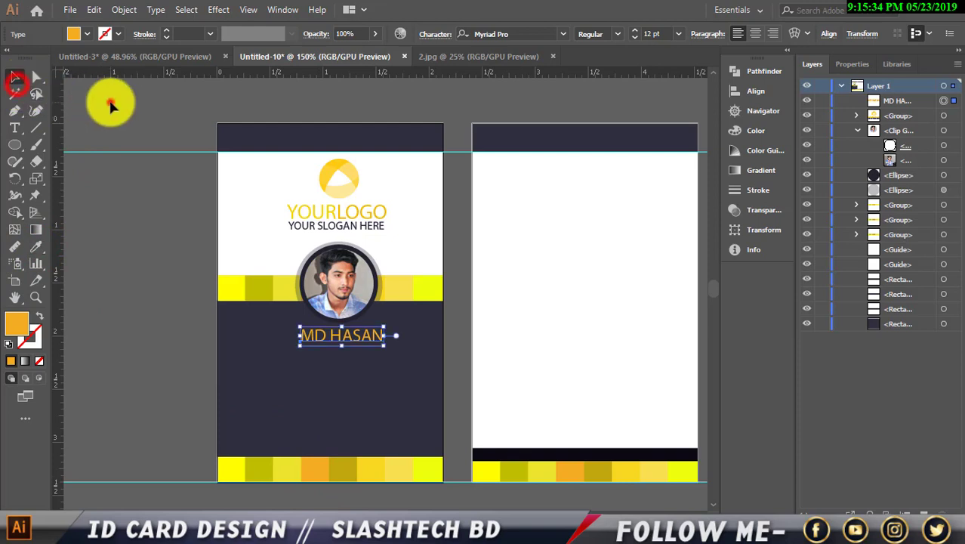
click(111, 102)
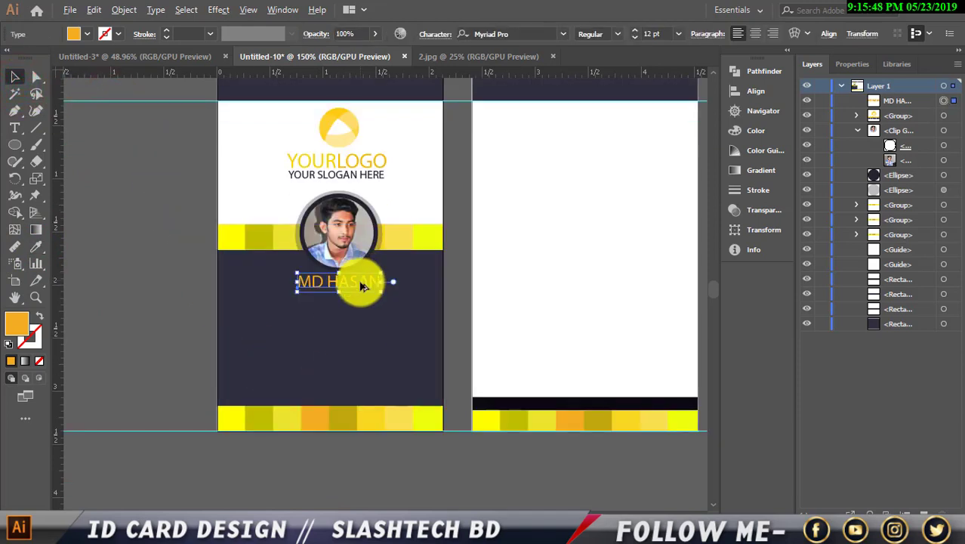
drag(362, 286, 300, 293)
Start replacing the duplicate name's wording with new text beginning 'G'.
key(t)
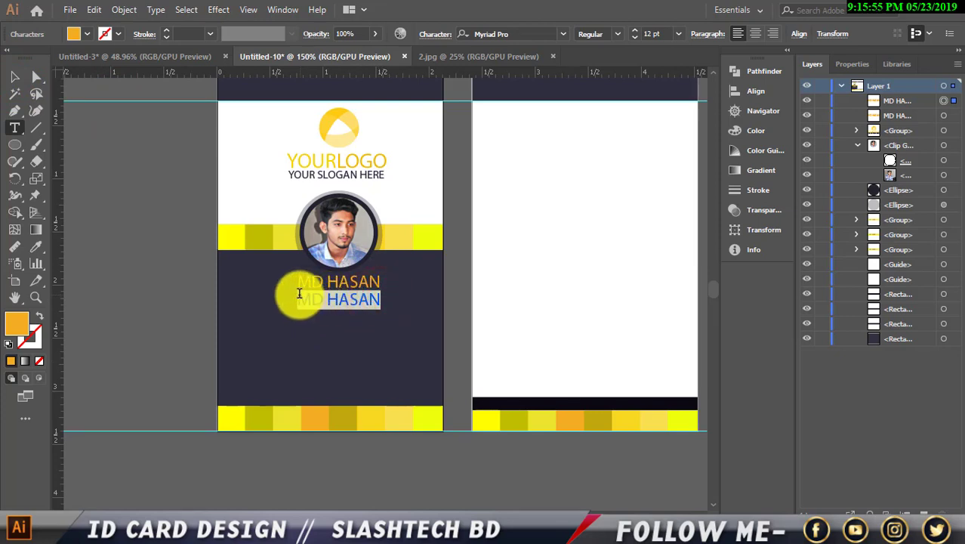
text(Graphics Designer)
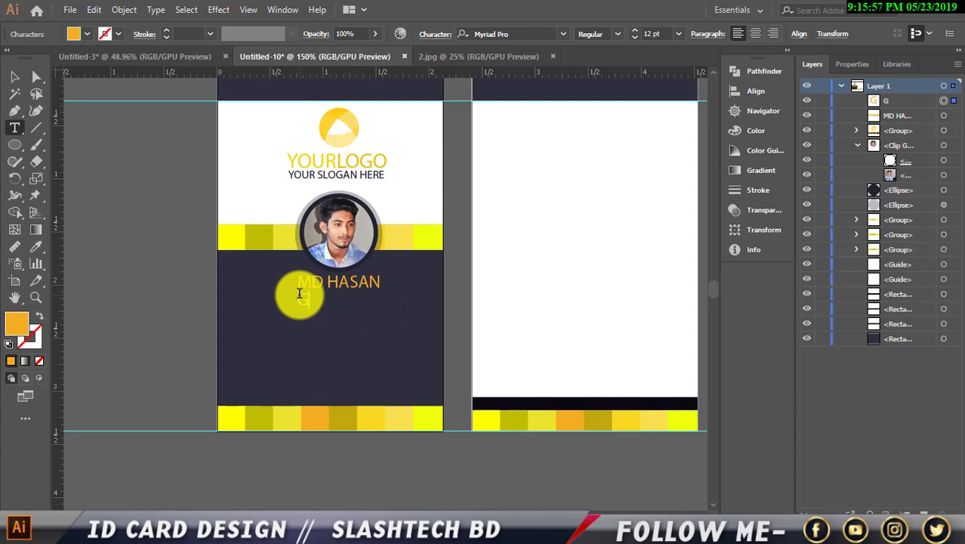
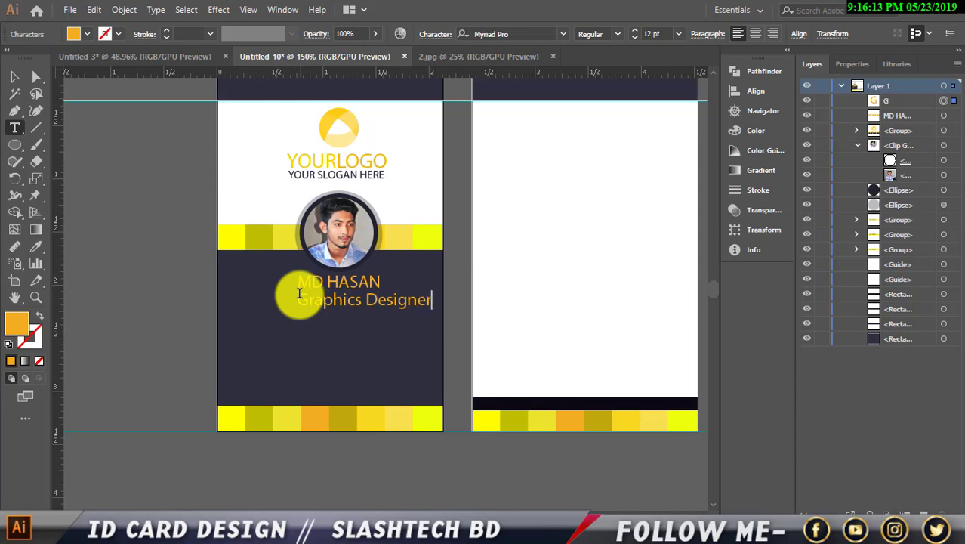
Finish the Graphics Designer title, shrink it to 6 pt and fill it white.
click(14, 76)
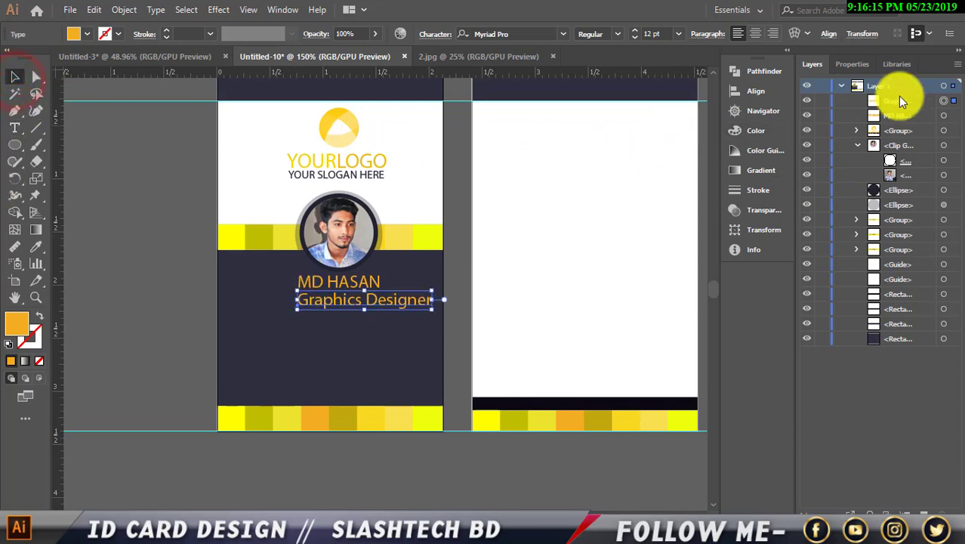
click(854, 67)
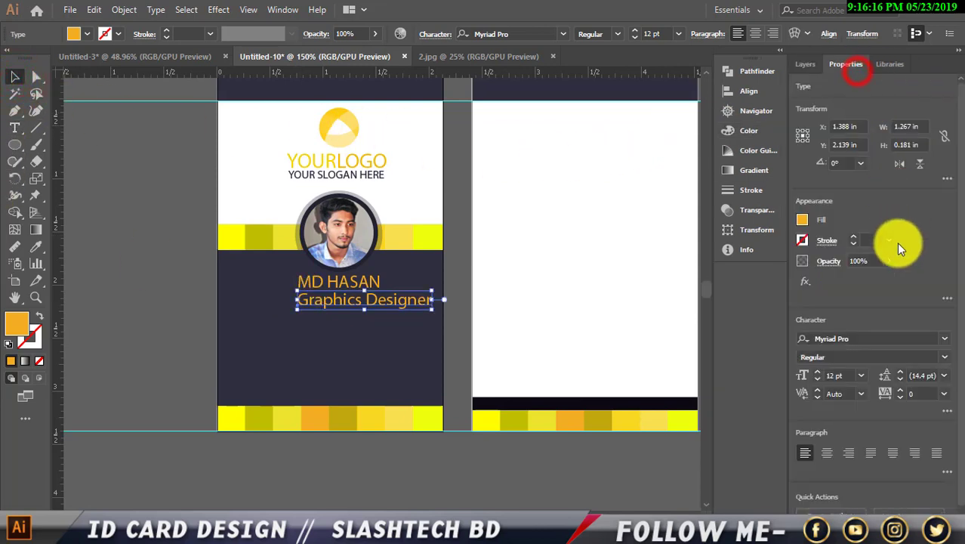
click(817, 379)
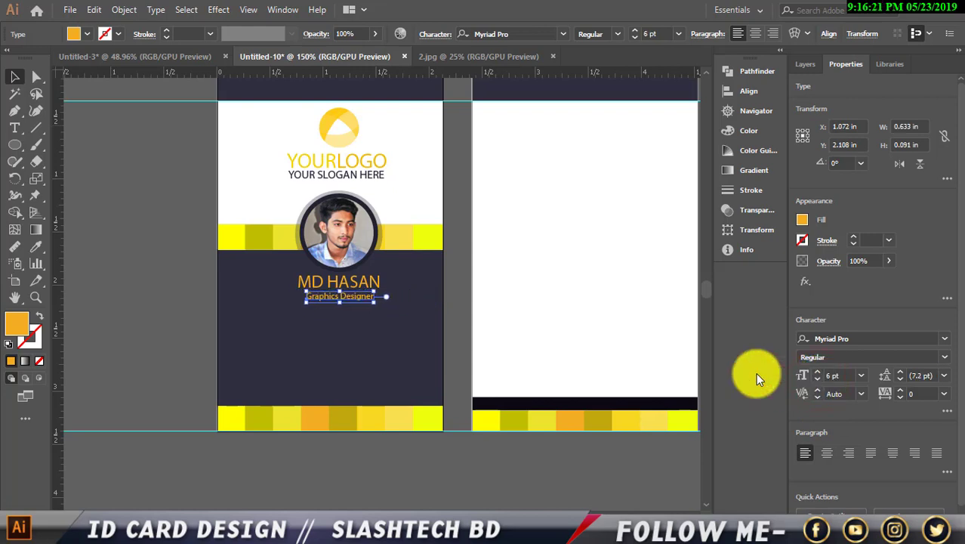
click(74, 34)
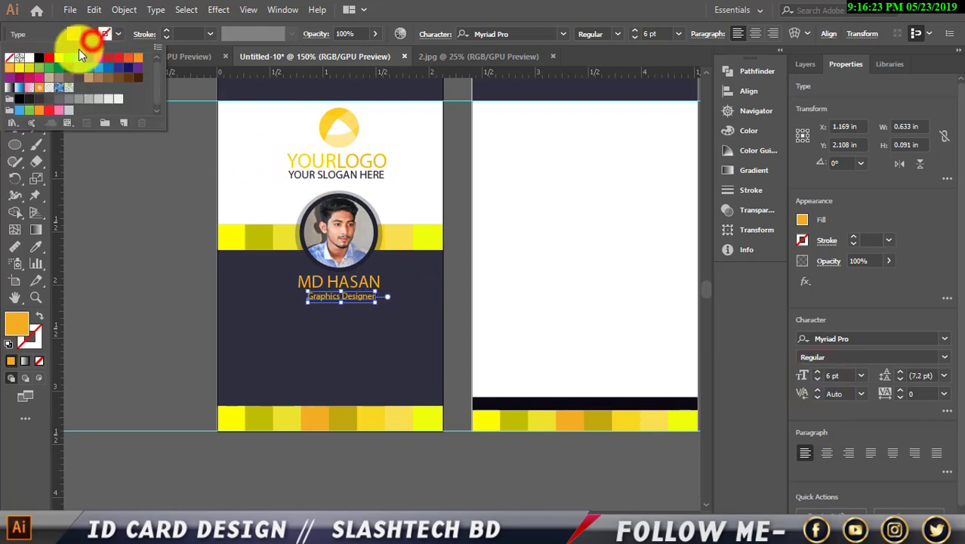
click(21, 59)
click(129, 242)
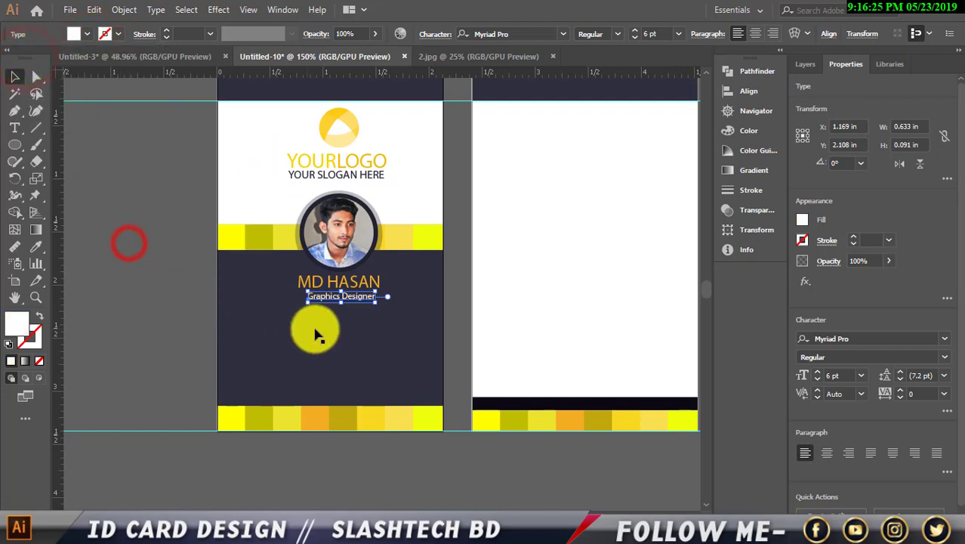
Reduce the title to 5 pt and nudge it centred just below the orange name.
scroll(317, 328, up, 2)
key(Left)
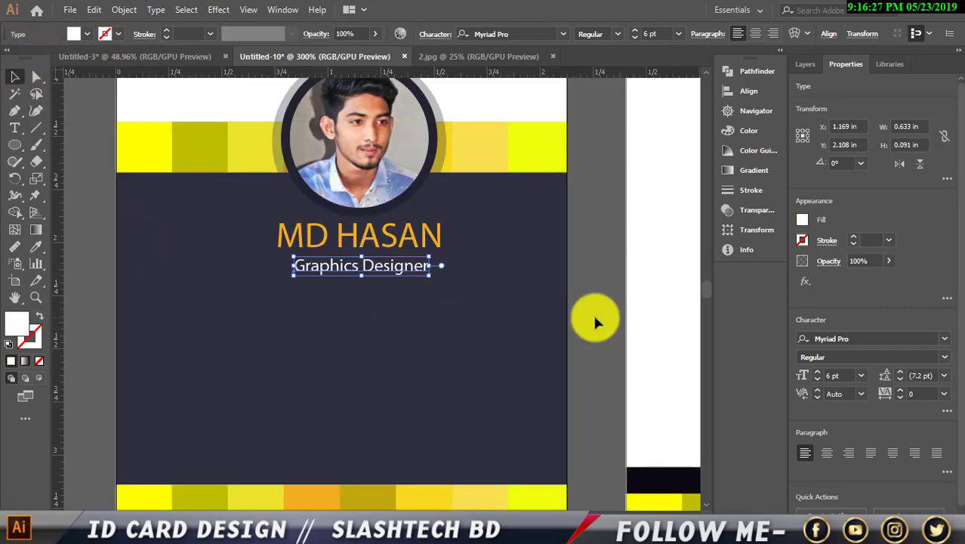
key(Left)
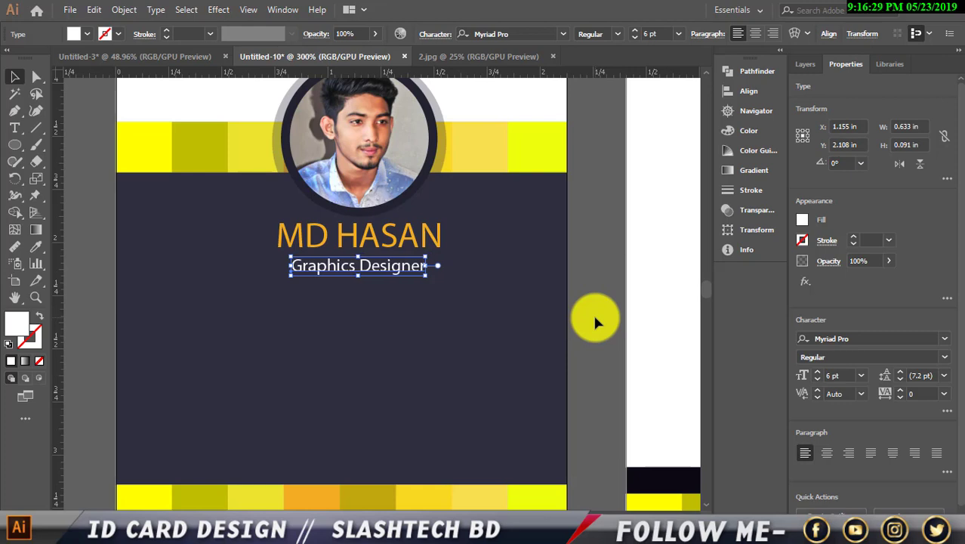
key(Right)
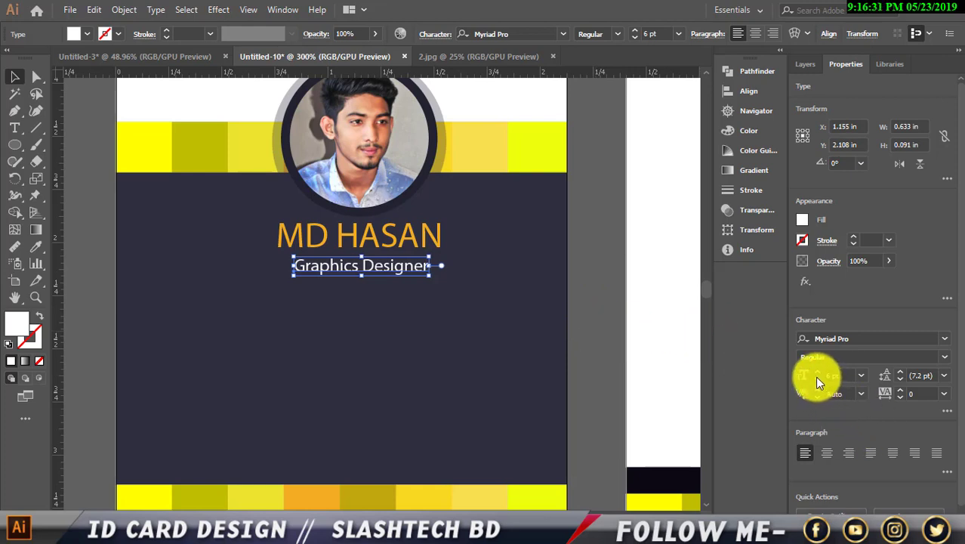
click(815, 376)
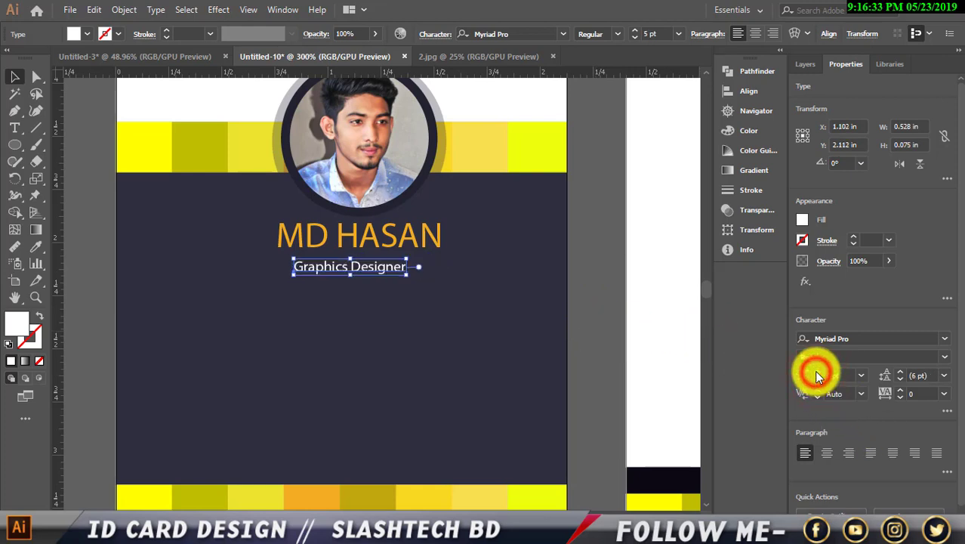
key(Right)
key(Right)
key(Right)
key(Up)
key(Up)
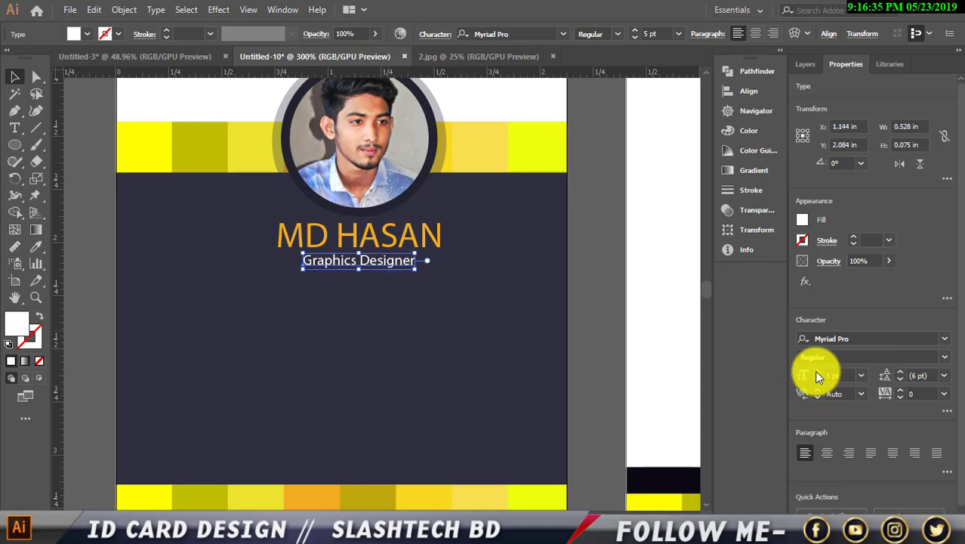
click(590, 332)
scroll(591, 333, down, 2)
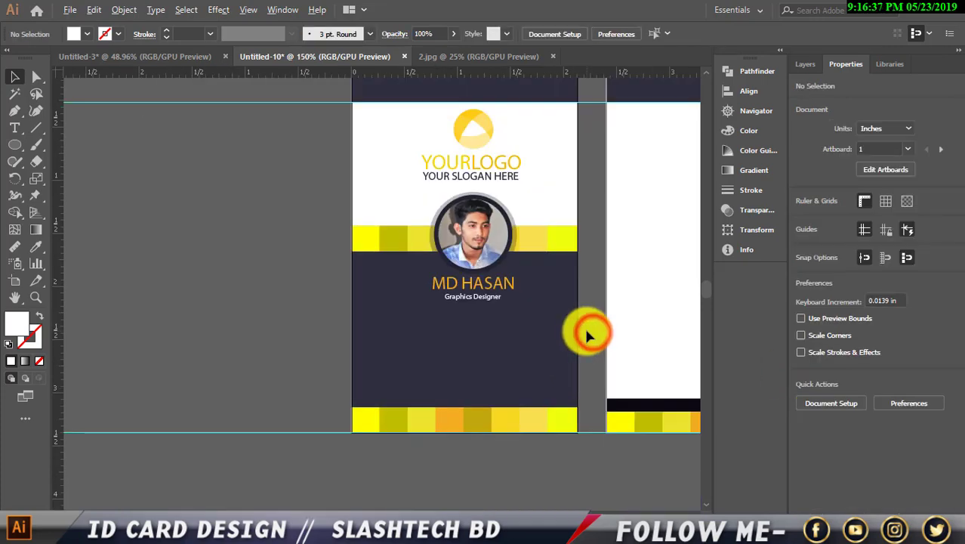
Bring the barcode from Untitled-3 onto the card front in Untitled-10.
click(480, 296)
click(134, 256)
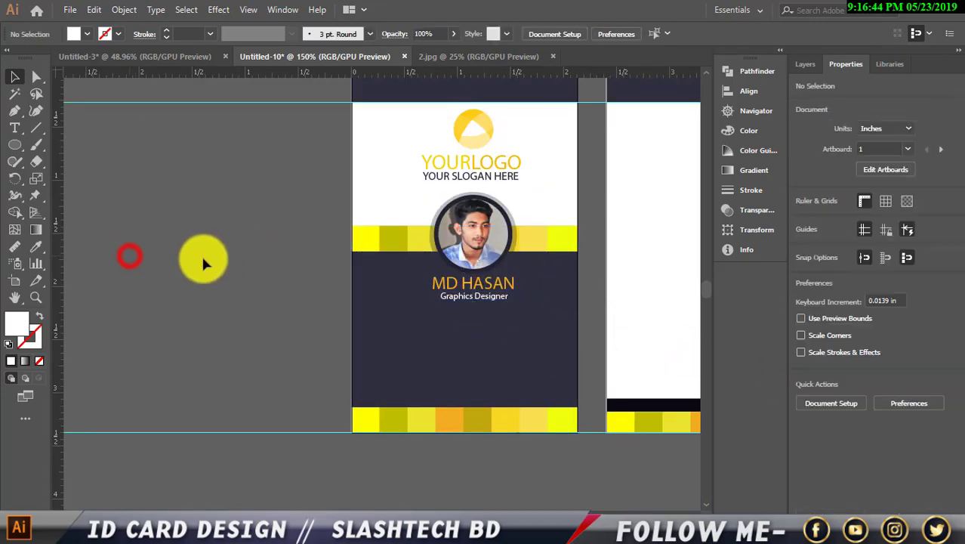
scroll(209, 263, down, 1)
scroll(444, 312, up, 1)
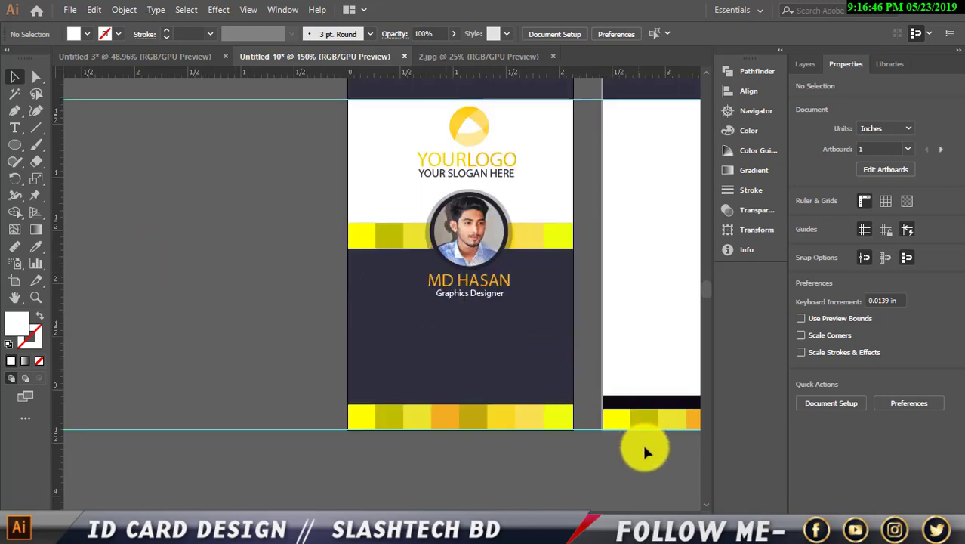
click(692, 513)
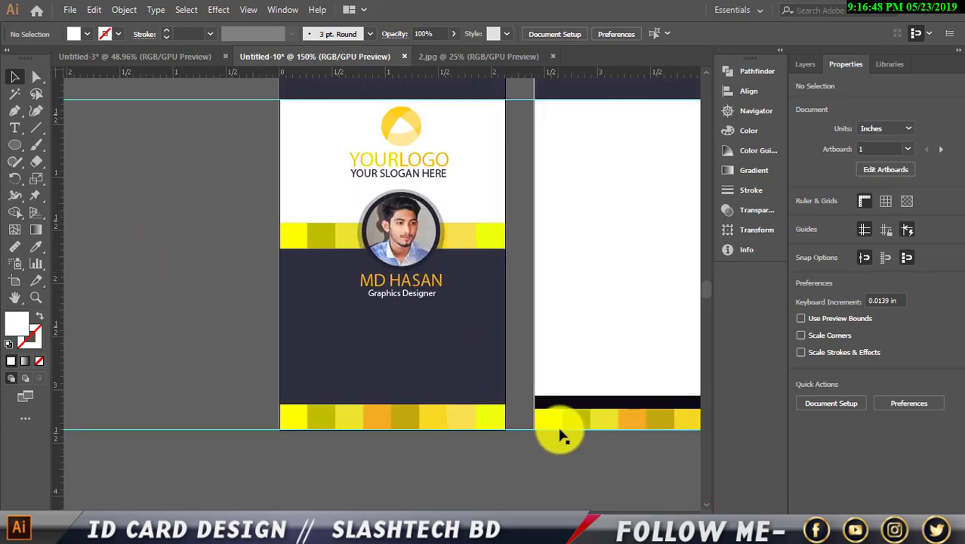
scroll(538, 426, down, 1)
scroll(538, 419, up, 1)
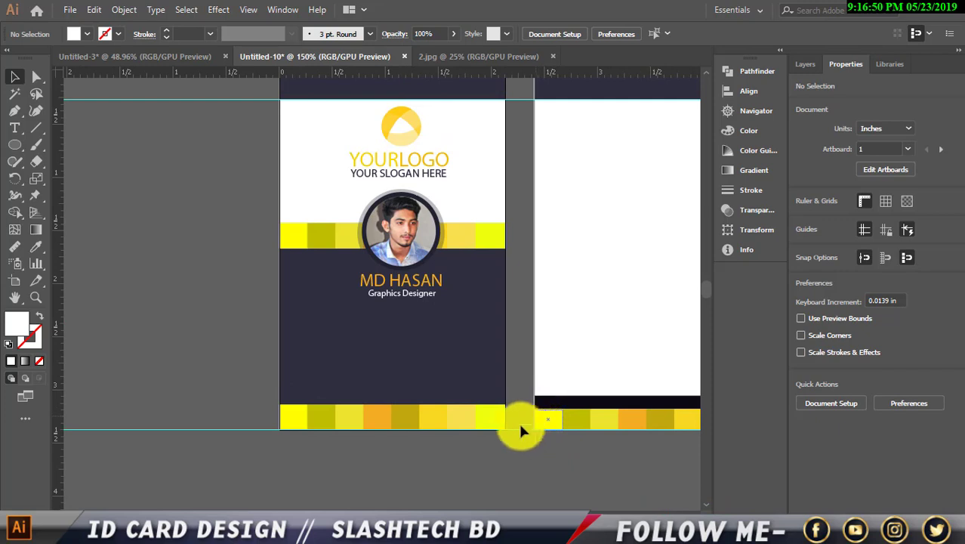
scroll(519, 426, up, 1)
scroll(512, 431, down, 1)
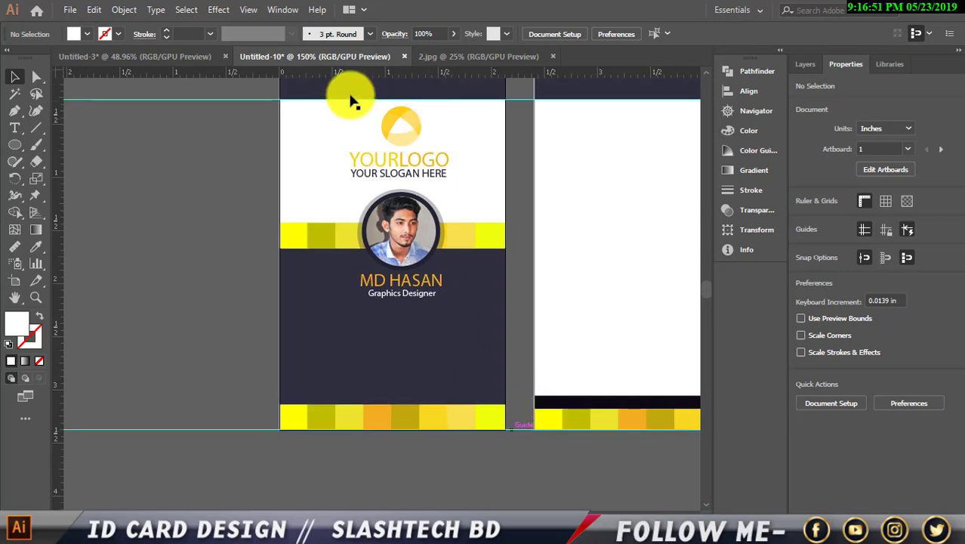
click(200, 56)
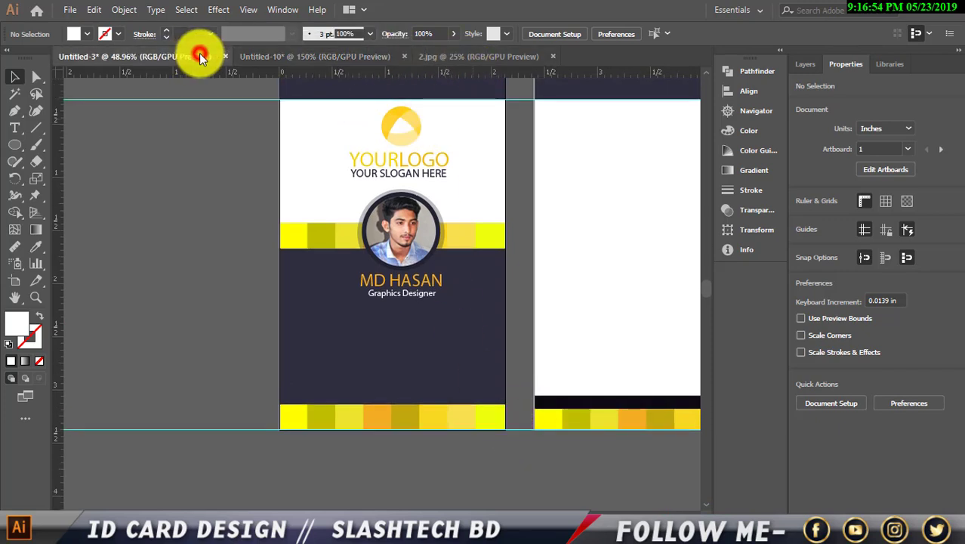
drag(159, 207, 315, 125)
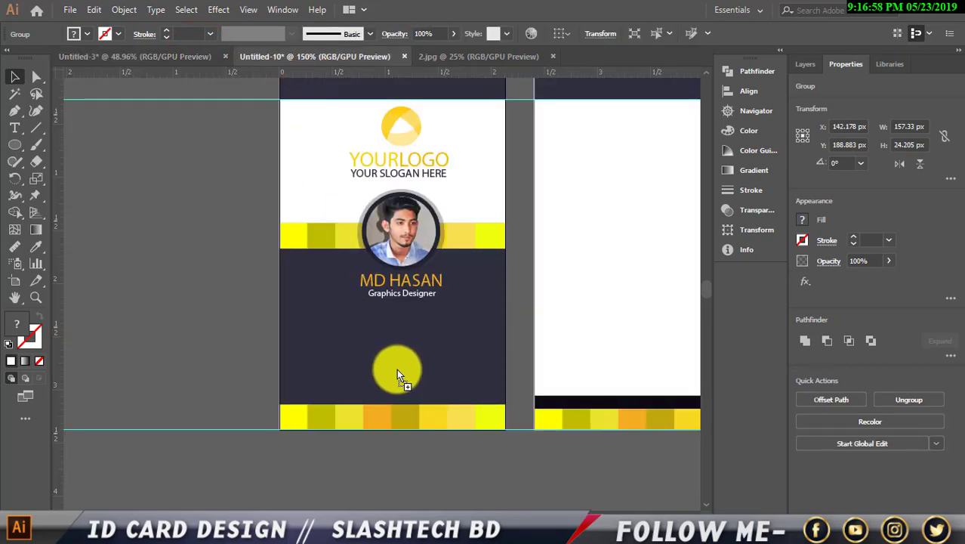
drag(398, 371, 403, 400)
Scale the barcode down to 1.423 in wide and centre it above the bottom stripe.
drag(388, 366, 442, 375)
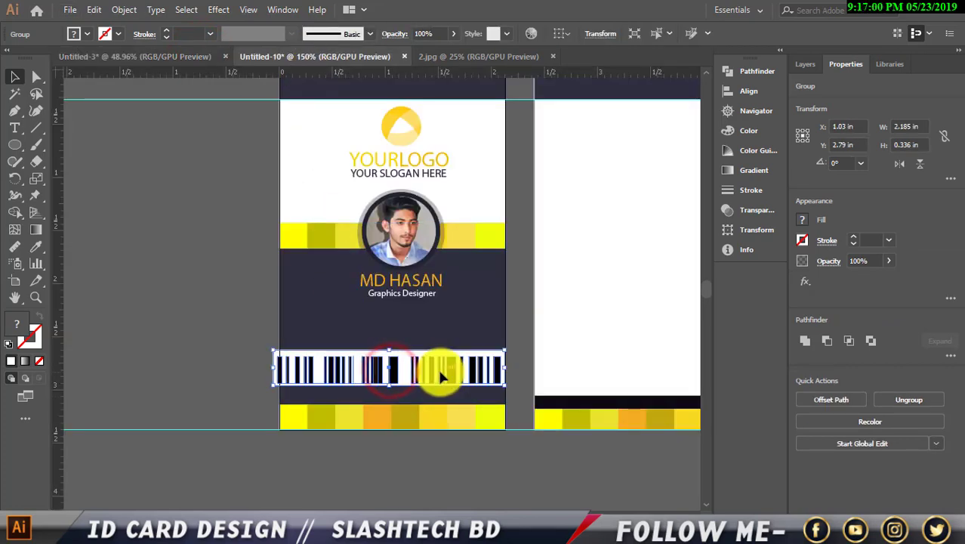
drag(388, 351, 461, 399)
scroll(388, 391, up, 2)
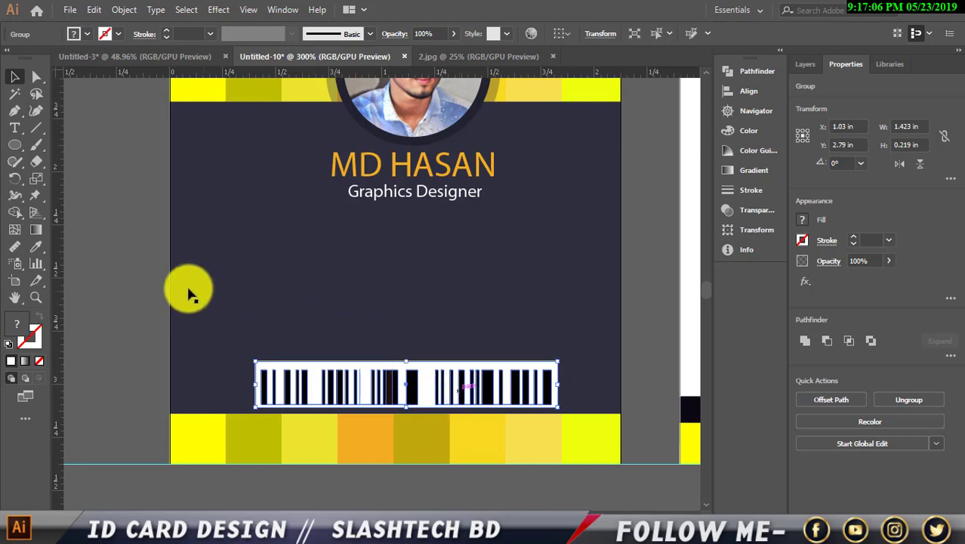
click(119, 268)
scroll(121, 270, down, 1)
click(337, 360)
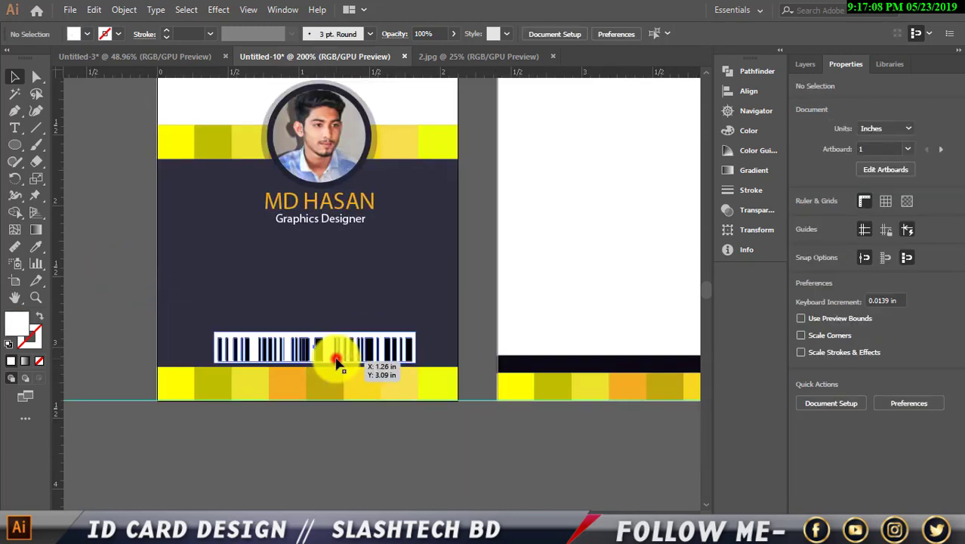
drag(336, 361, 336, 362)
click(344, 448)
scroll(346, 450, down, 1)
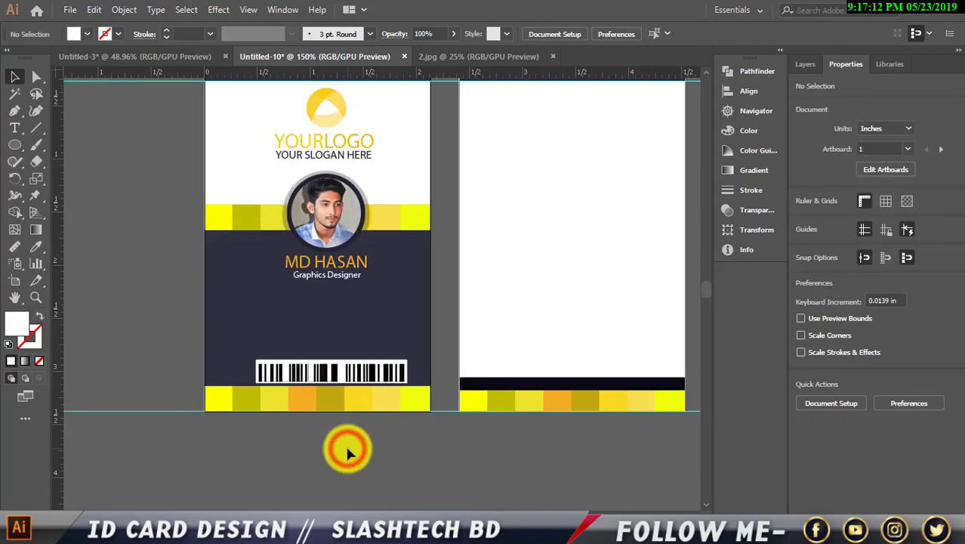
scroll(322, 468, up, 1)
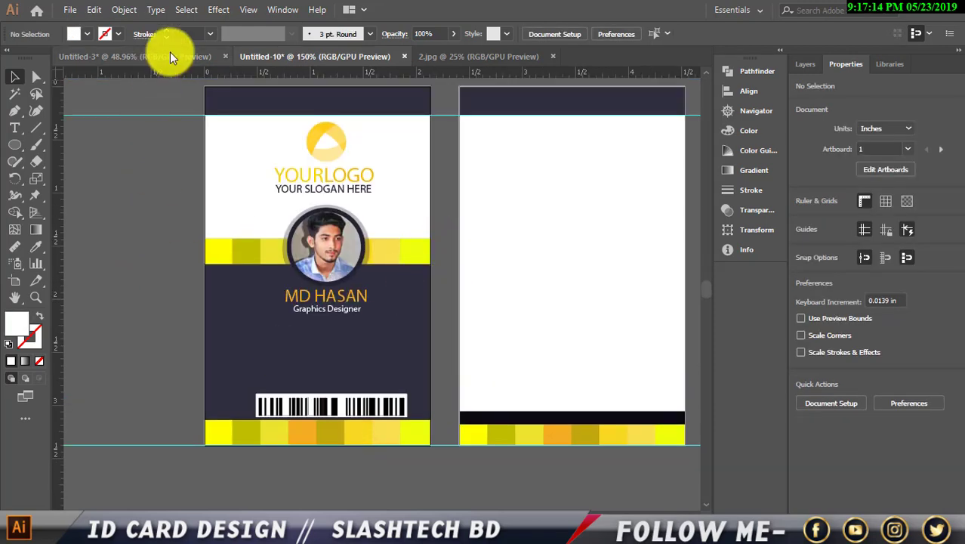
Bring the Terms and Conditions text from Untitled-3 into the card document.
click(170, 53)
click(187, 233)
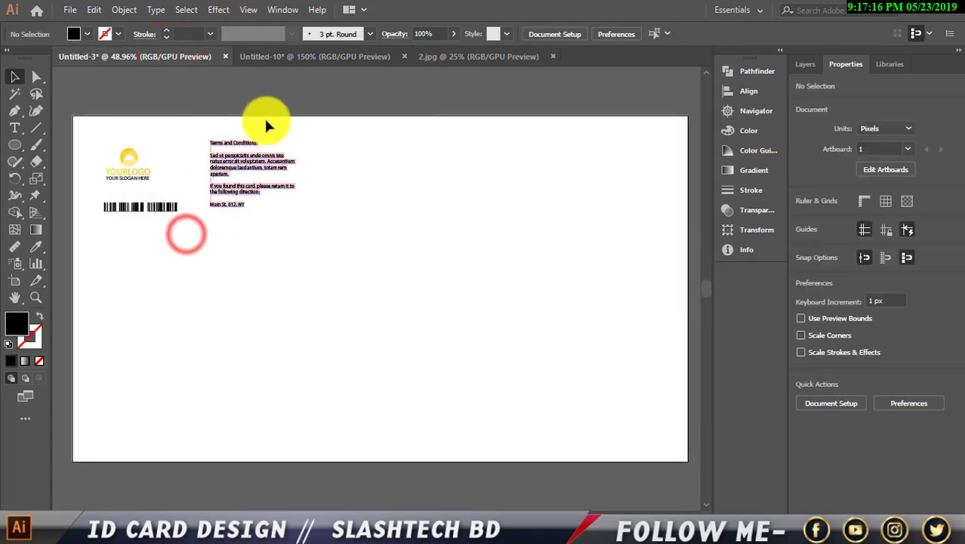
drag(259, 164, 588, 252)
scroll(547, 254, down, 1)
scroll(559, 315, up, 1)
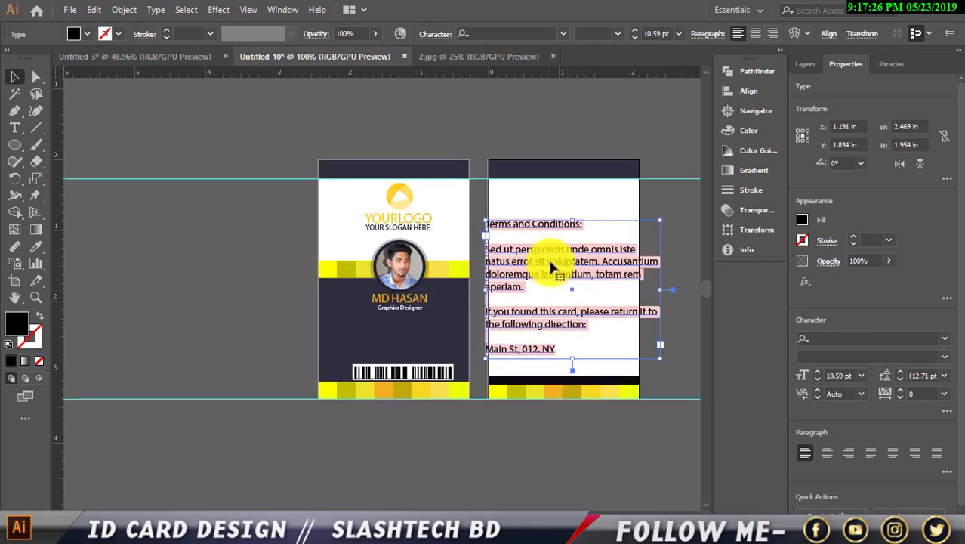
drag(556, 261, 230, 268)
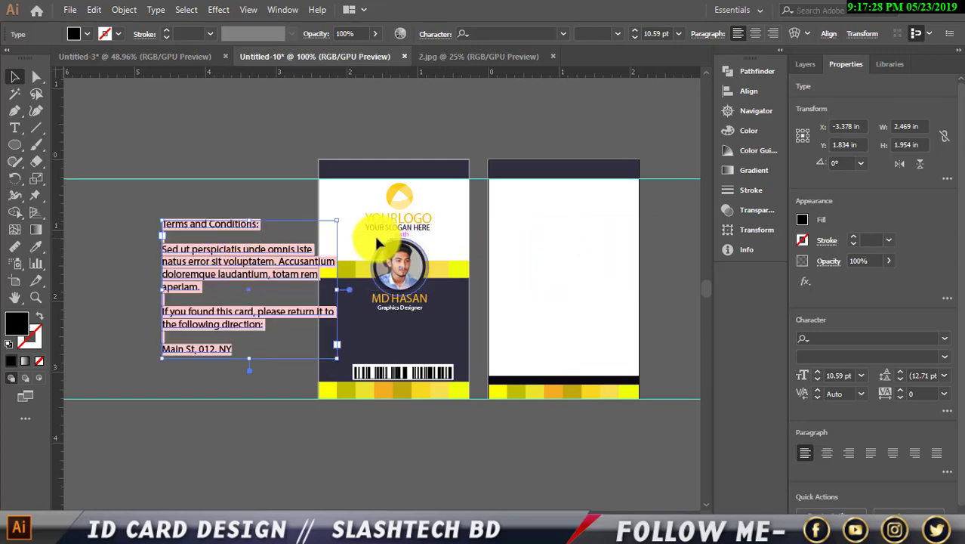
Set the Terms text to Myriad Pro and place it on the white card back.
click(563, 33)
click(580, 104)
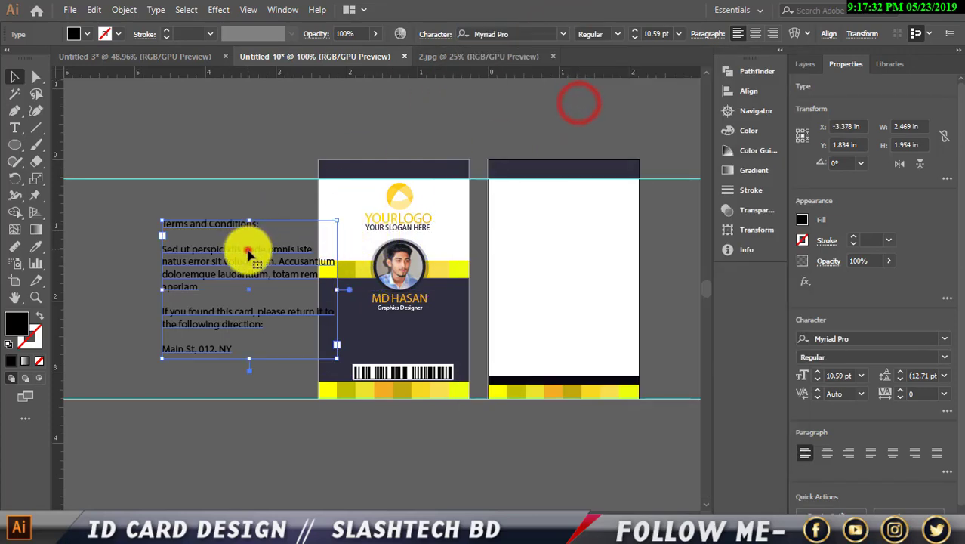
drag(249, 253, 567, 247)
drag(563, 297, 566, 302)
click(564, 429)
scroll(411, 265, up, 1)
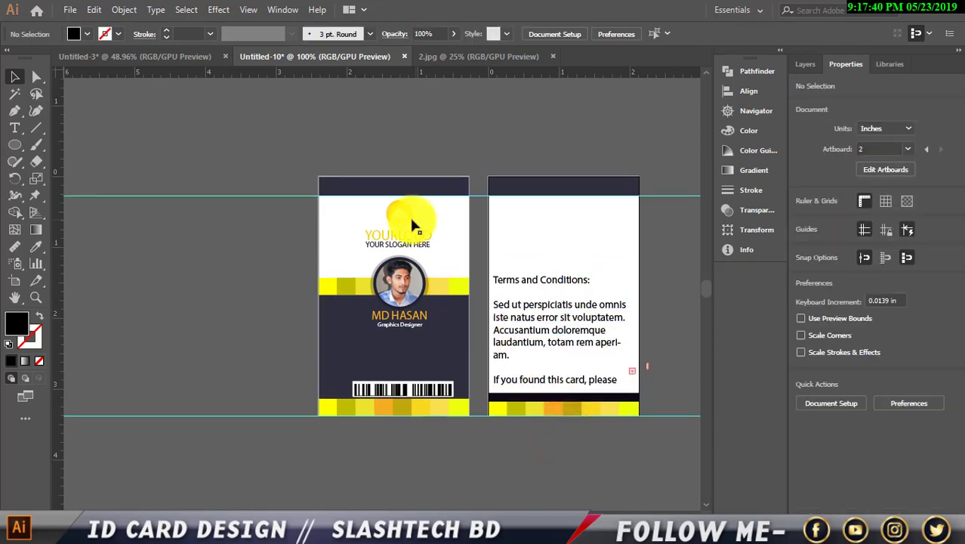
Copy the front logo onto the back card.
drag(406, 214, 582, 228)
click(671, 293)
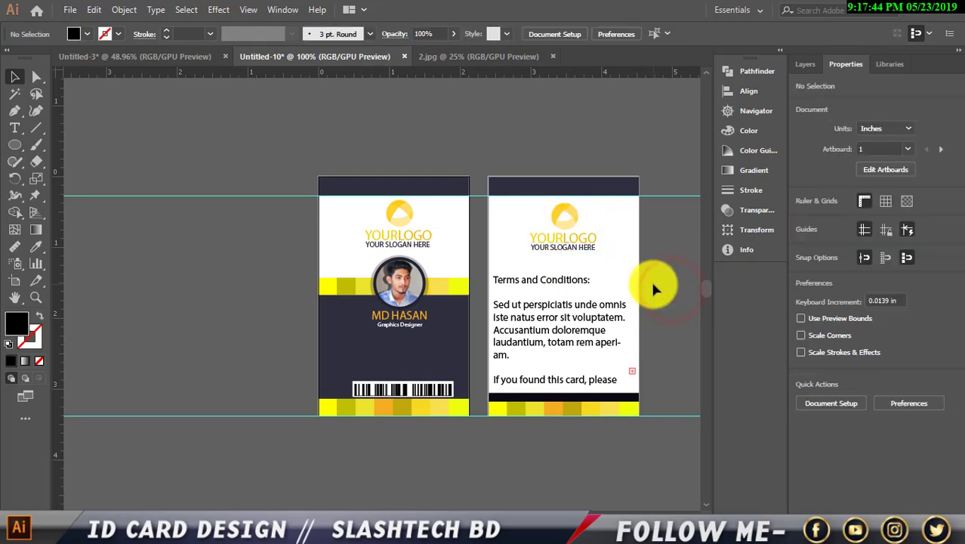
scroll(652, 281, up, 3)
click(566, 278)
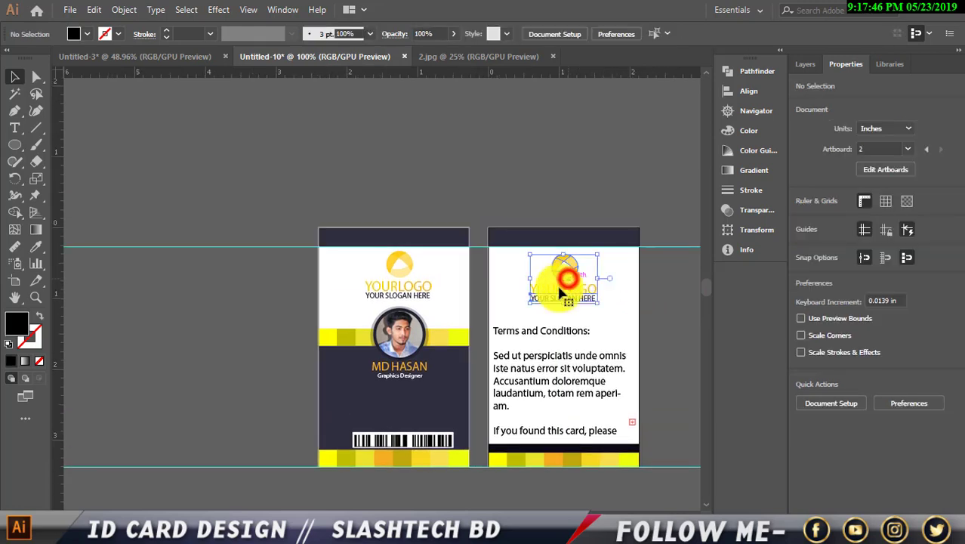
Narrow the Terms text frame to 1.721 in wide and move it lower beneath the logo.
click(549, 355)
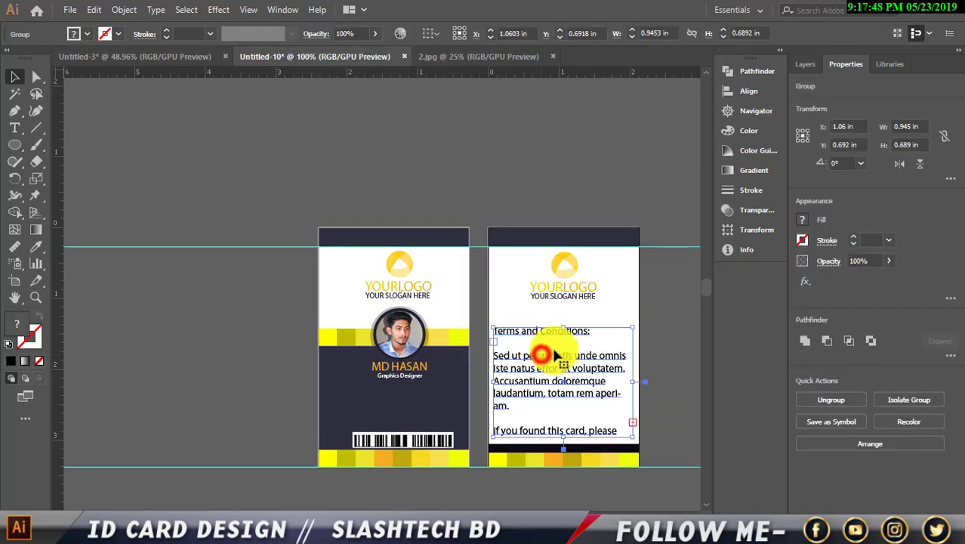
drag(565, 325, 567, 327)
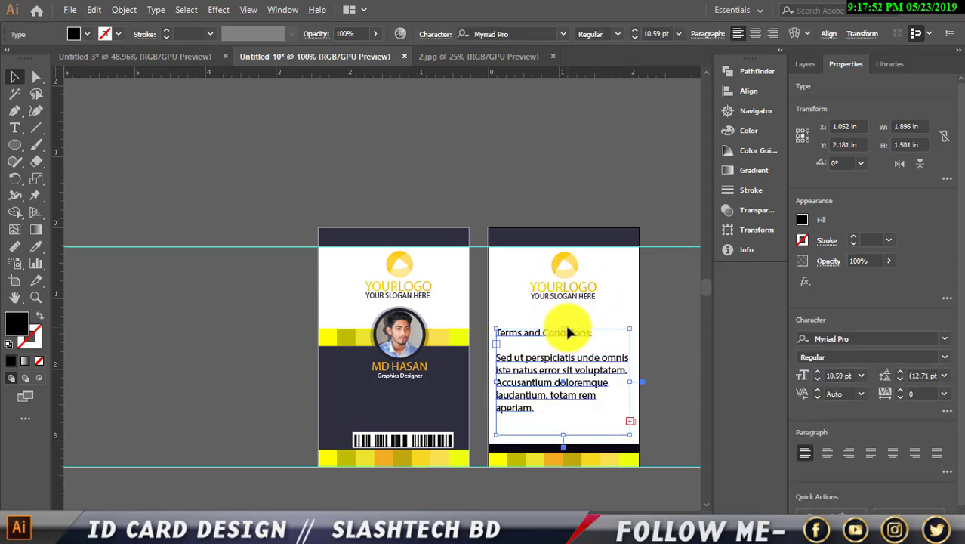
mouse_move(566, 329)
mouse_down()
mouse_move(546, 330)
mouse_move(557, 334)
mouse_up()
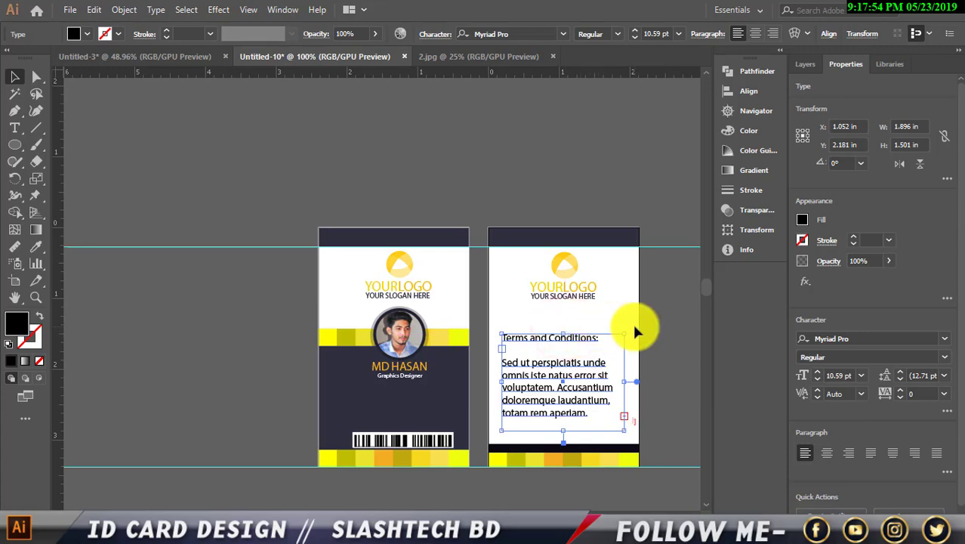
key(Left)
key(Down)
key(Down)
key(Down)
key(Down)
key(Down)
key(Down)
key(Down)
key(Down)
key(Down)
key(Down)
key(Down)
key(Down)
key(Down)
key(Down)
key(Down)
key(Down)
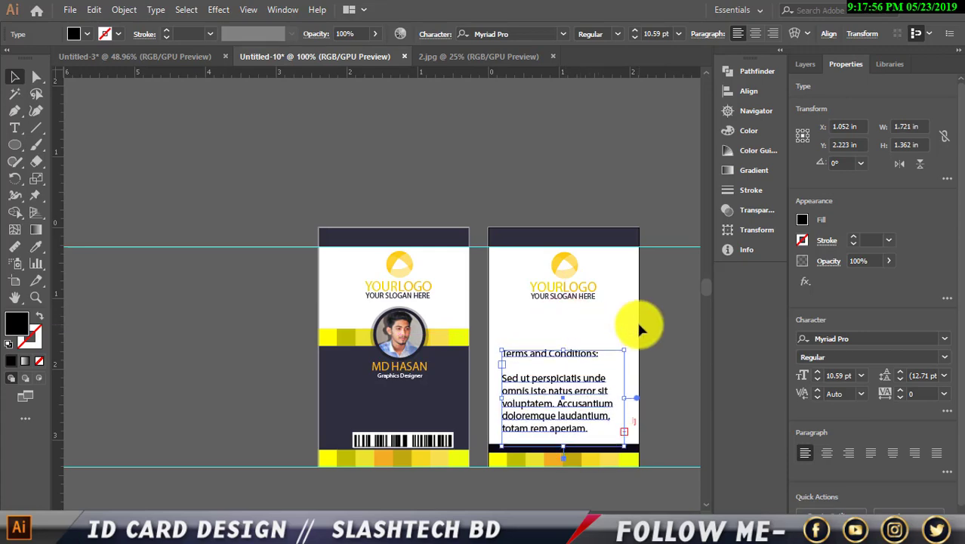
key(Left)
key(Left)
key(Left)
key(Left)
key(Left)
key(Left)
key(Left)
key(Left)
click(197, 287)
click(416, 369)
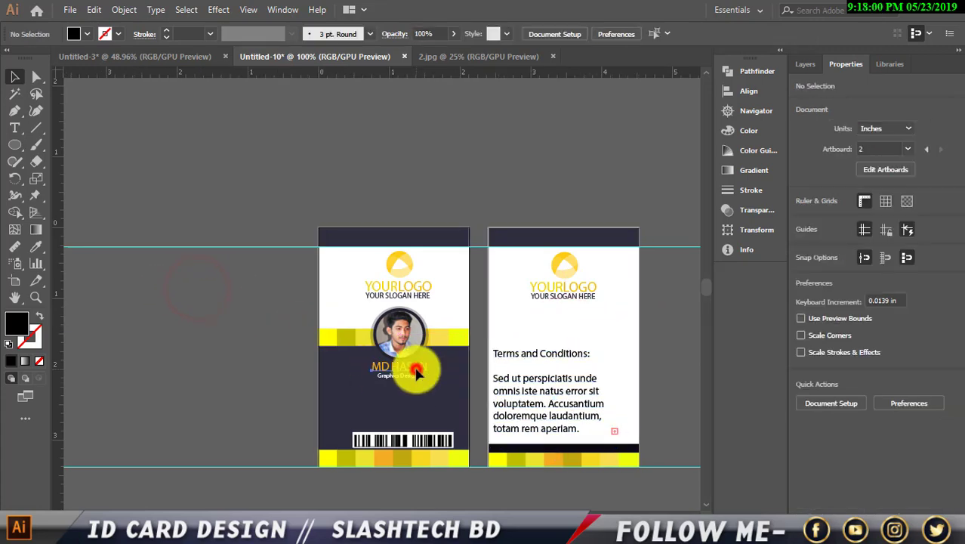
scroll(401, 388, up, 2)
Copy the name and Graphics Designer title from the front onto the back card.
shift+click(415, 361)
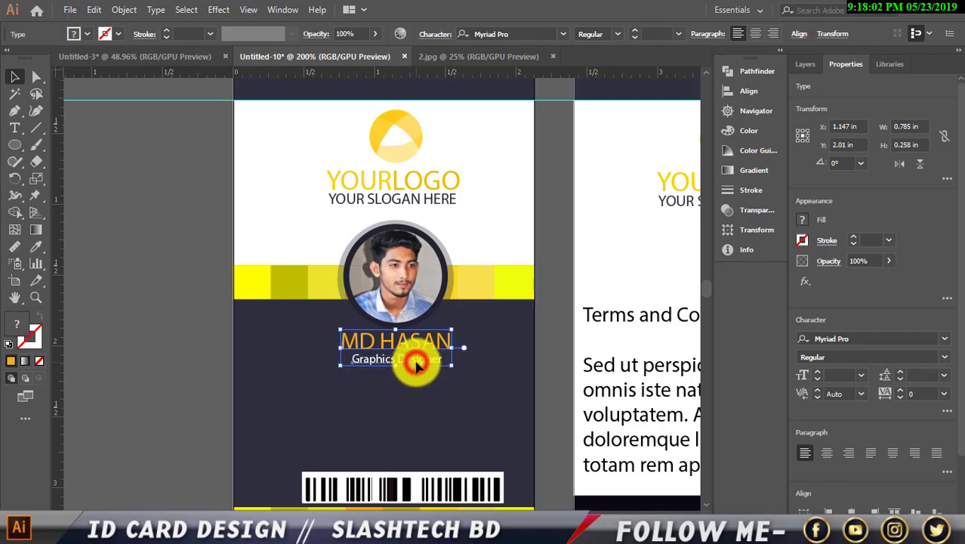
scroll(414, 356, down, 2)
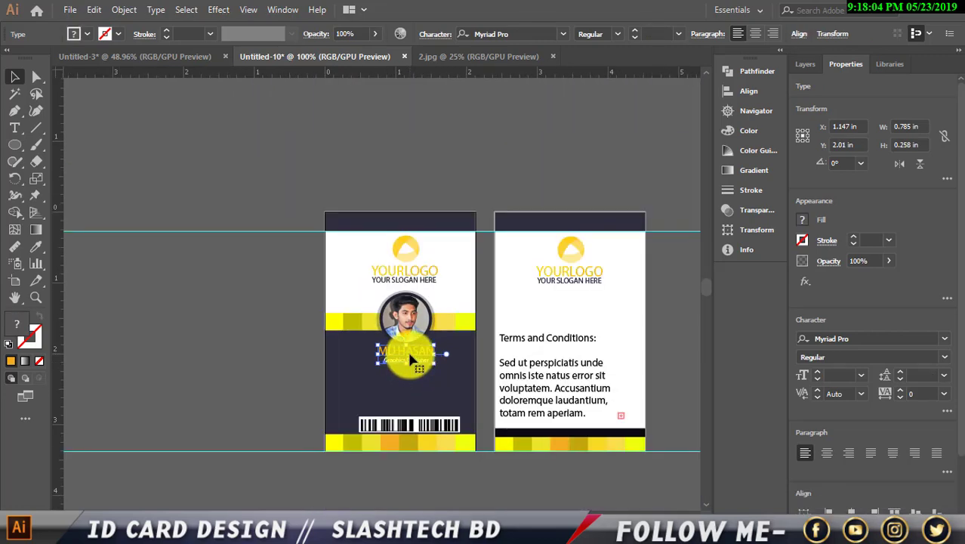
drag(407, 351, 574, 305)
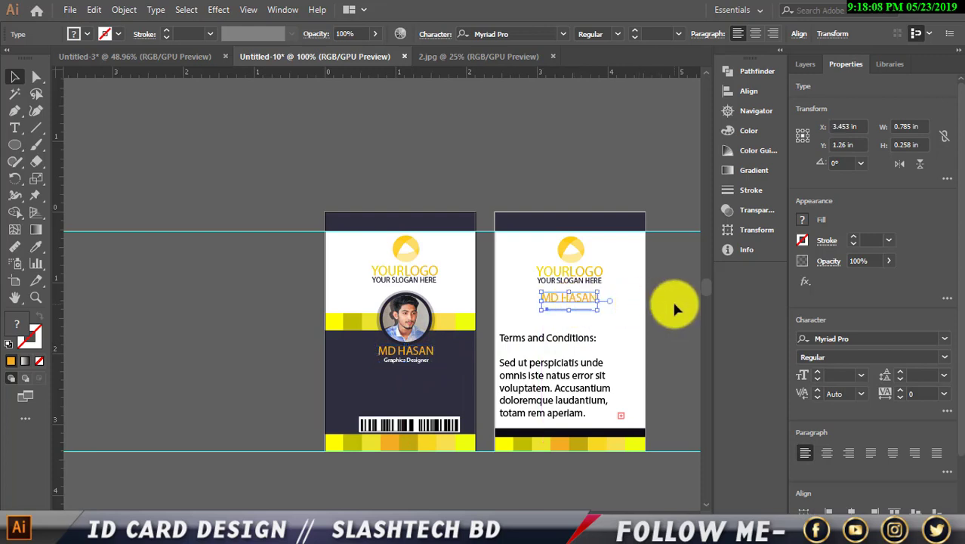
click(662, 302)
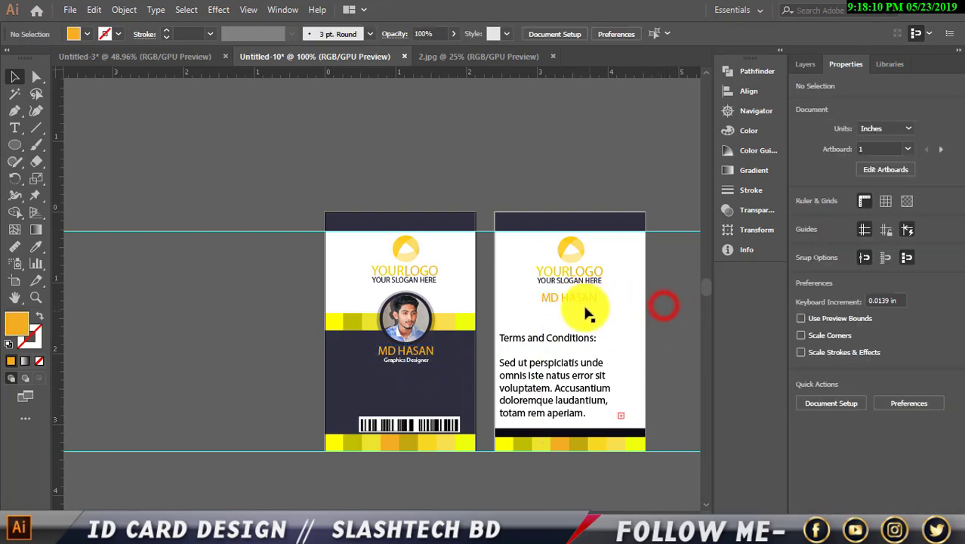
Make the back-card name black and the Graphics Designer title dark grey.
click(580, 304)
click(87, 34)
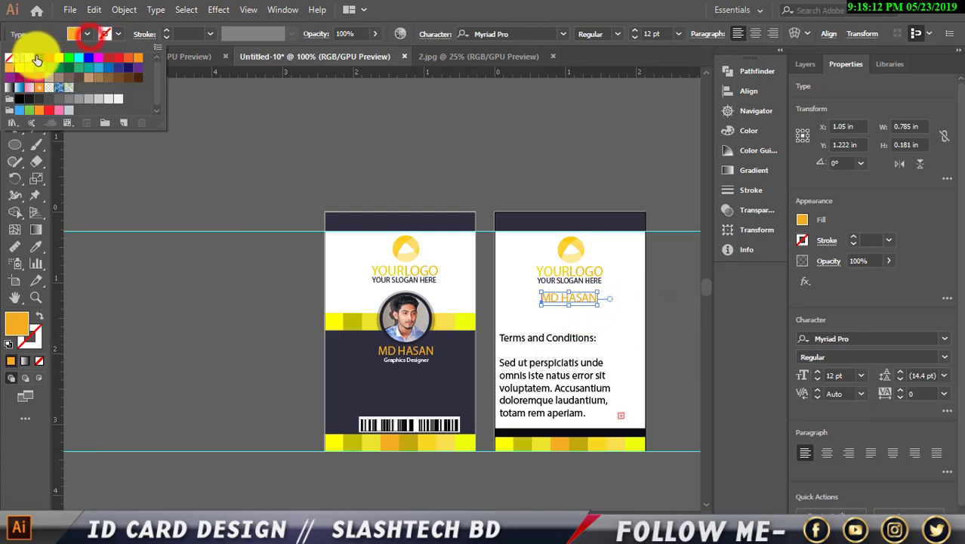
click(37, 59)
click(276, 129)
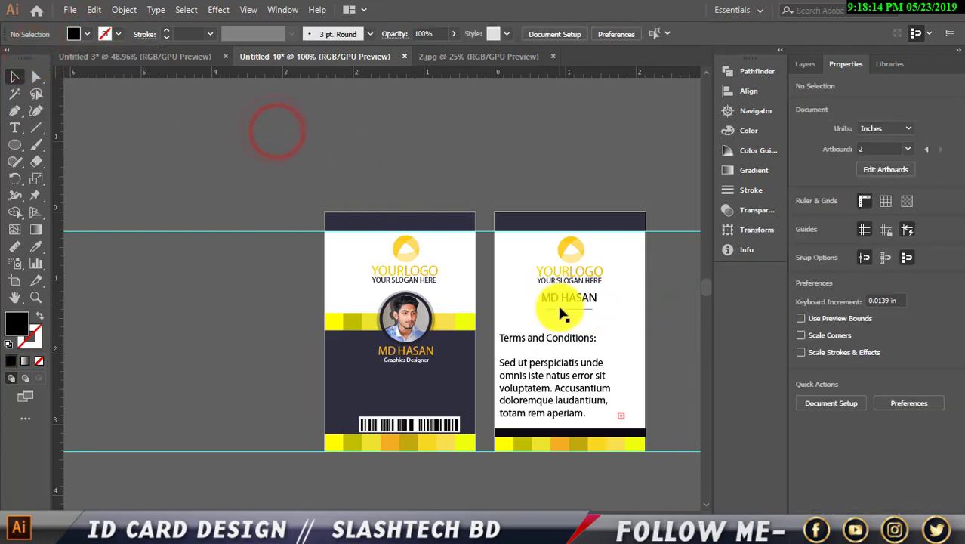
click(559, 309)
click(86, 34)
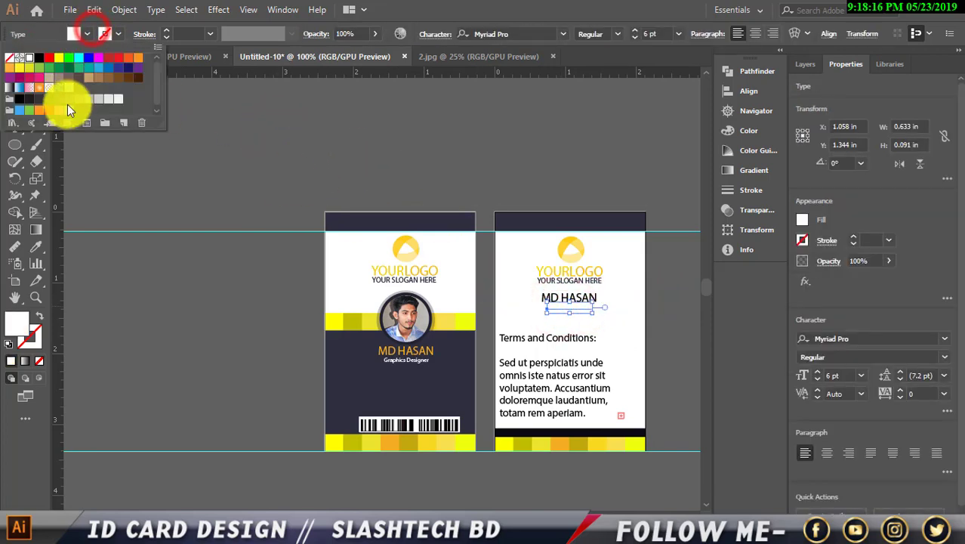
click(42, 99)
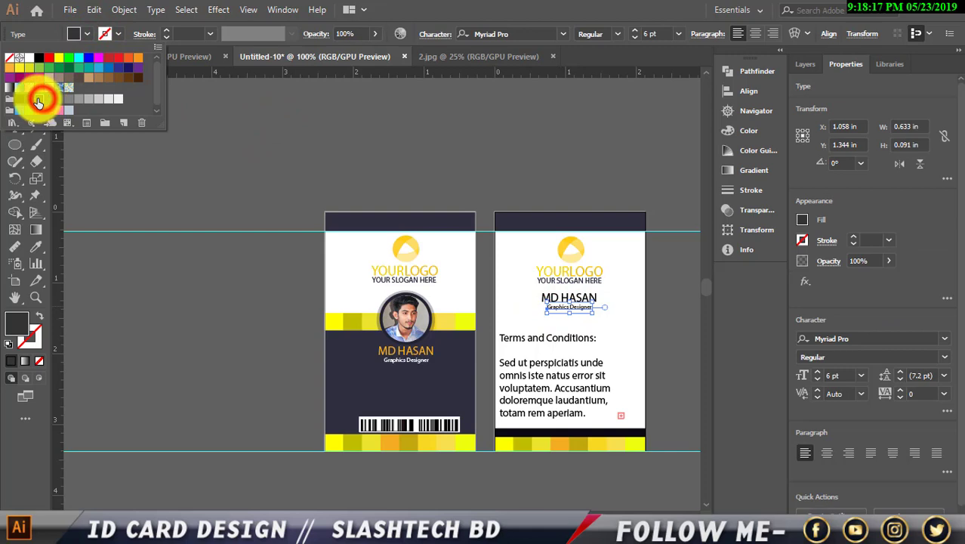
click(285, 124)
scroll(377, 143, down, 1)
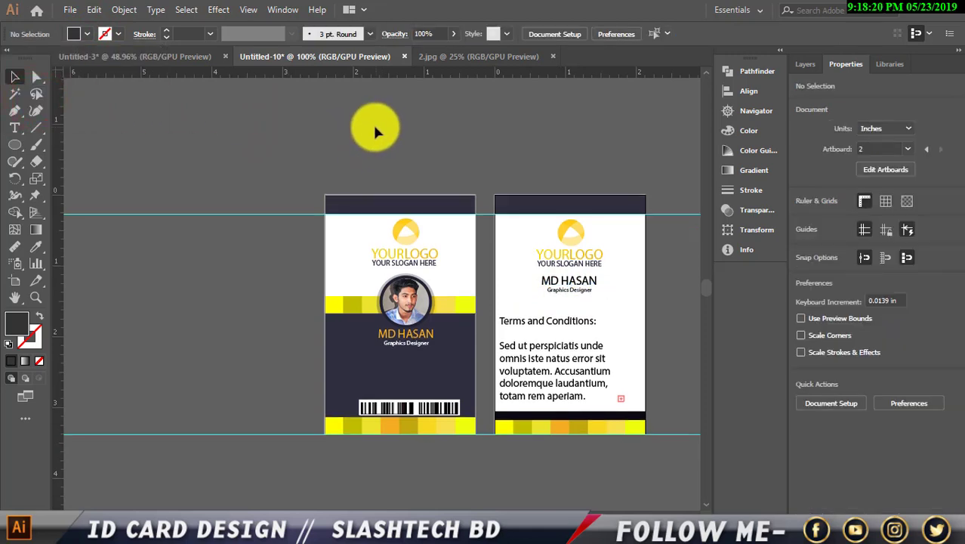
scroll(375, 129, up, 1)
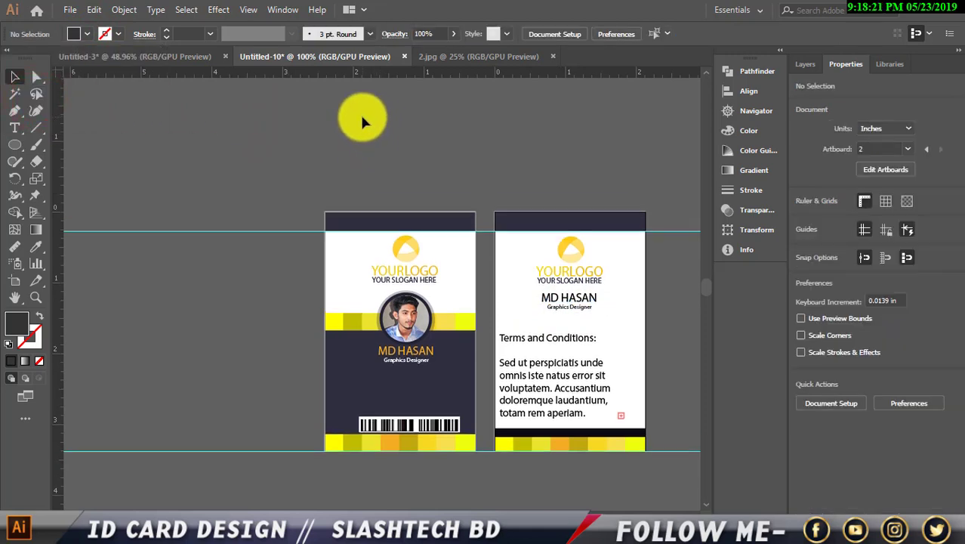
Nudge the back-card name and title slightly down beneath the logo.
click(563, 299)
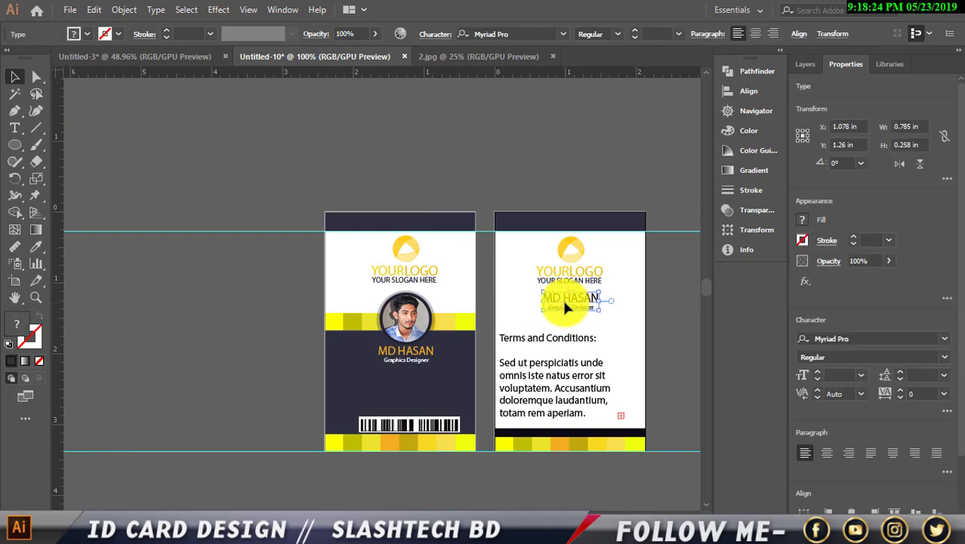
key(Down)
key(Down)
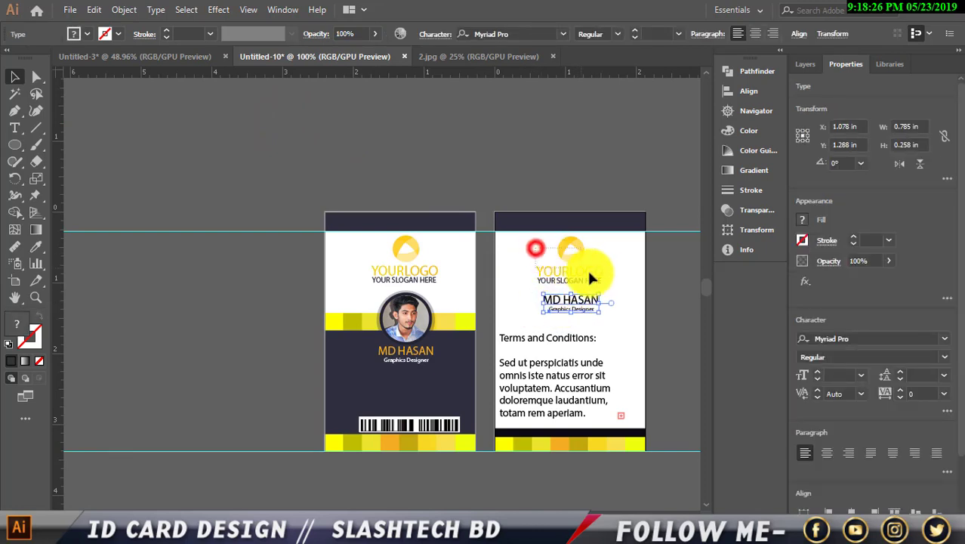
drag(592, 279, 617, 293)
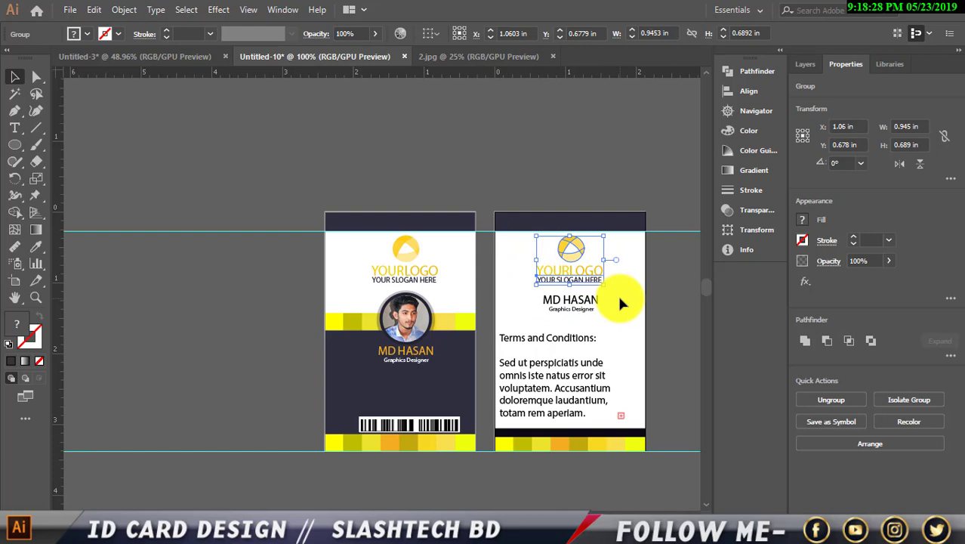
scroll(457, 136, down, 1)
click(457, 136)
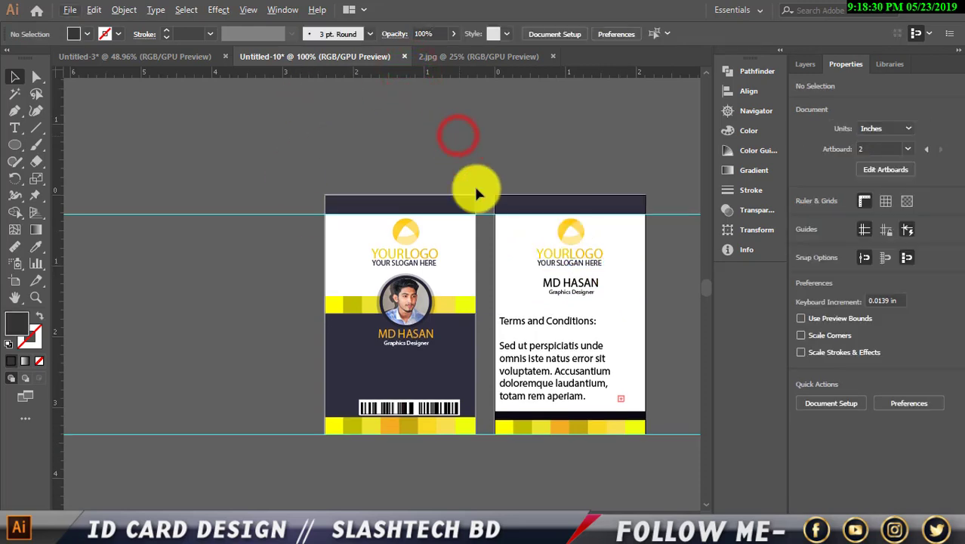
Set the card-back Terms text to 10 pt and nudge it slightly right and down.
click(582, 385)
key(Right)
key(Right)
key(Right)
key(Right)
key(Right)
key(Right)
key(Right)
key(Right)
key(Right)
key(Right)
key(Right)
key(Right)
key(Right)
key(Right)
key(Right)
key(Right)
key(Right)
key(Right)
key(Right)
key(Right)
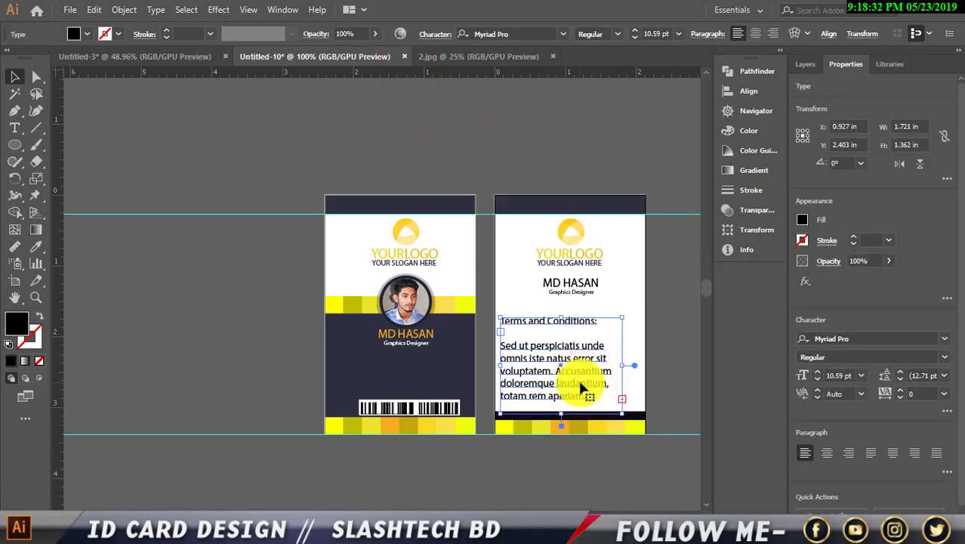
key(Right)
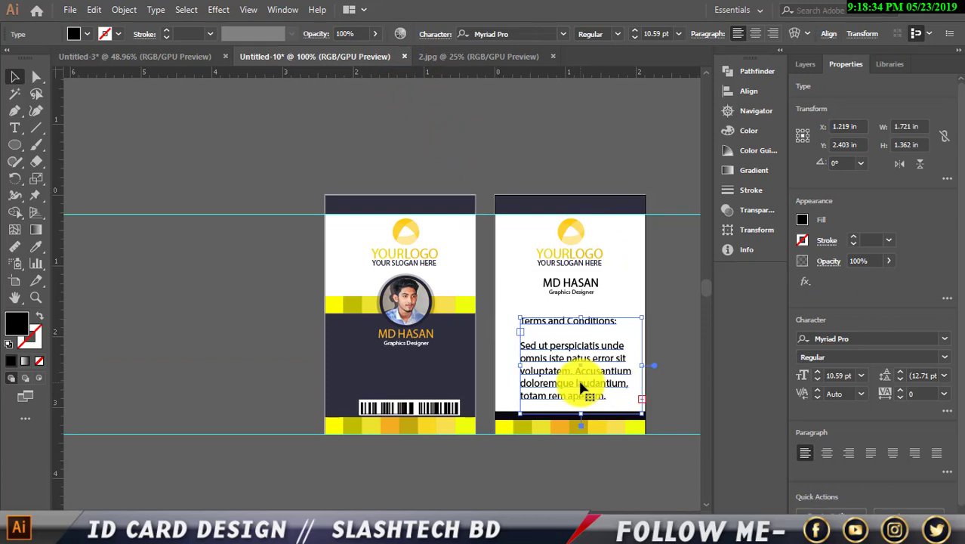
key(Left)
key(Left)
key(Left)
key(Left)
key(Left)
key(Left)
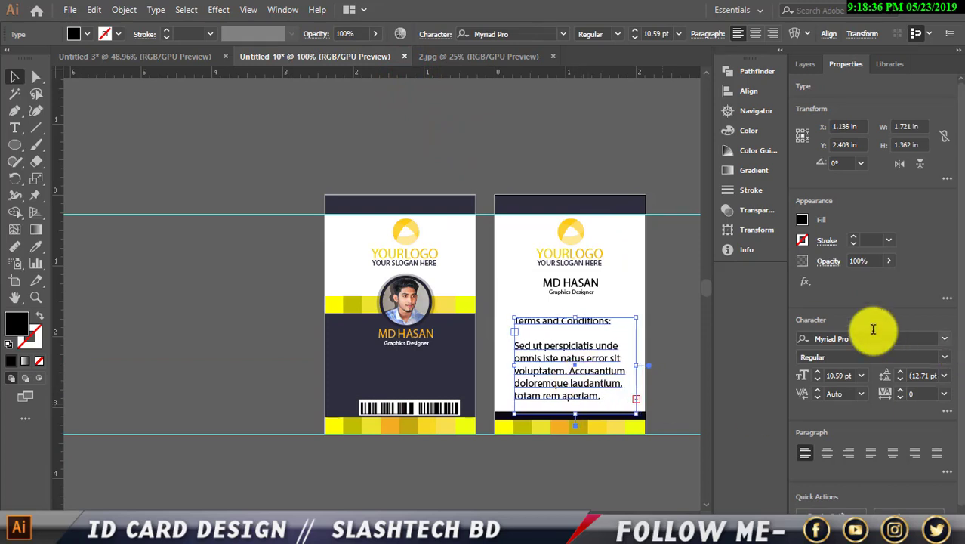
click(816, 379)
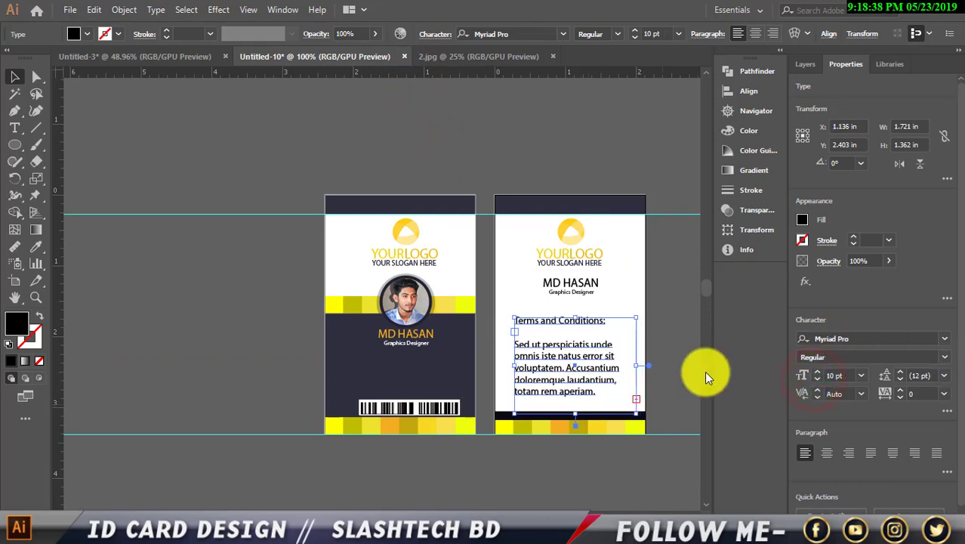
key(Down)
key(Down)
key(Down)
key(Down)
key(Down)
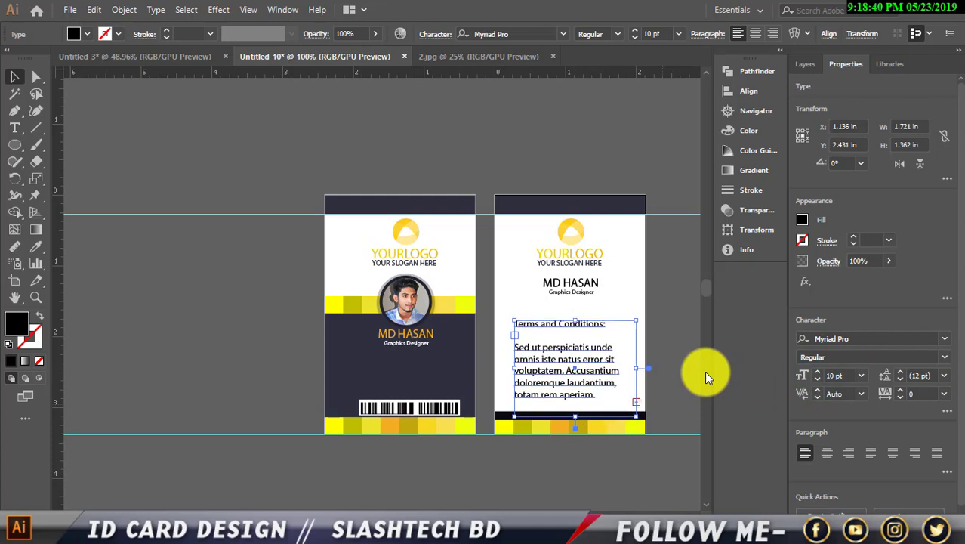
key(Down)
click(306, 92)
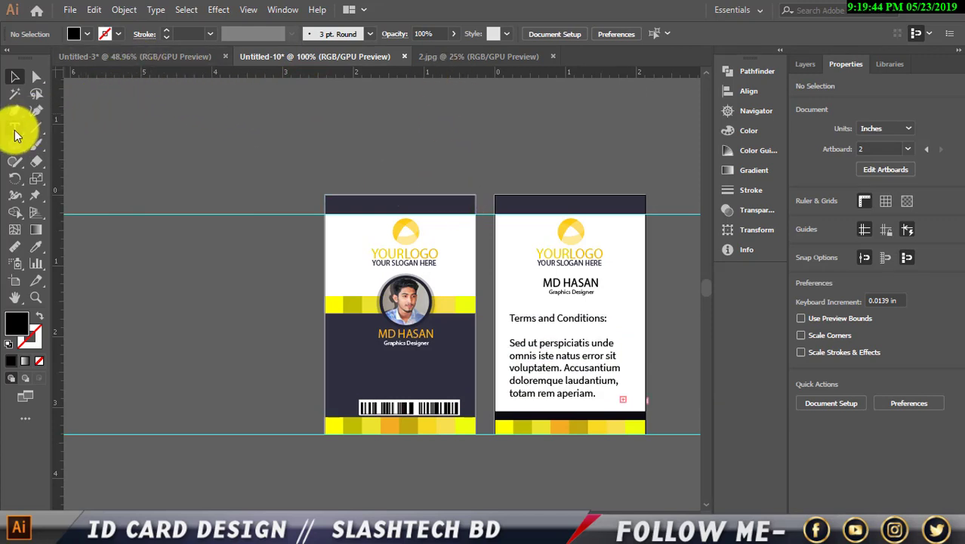
Type an 'ID NO' label on the pasteboard left of the cards.
click(15, 130)
click(131, 136)
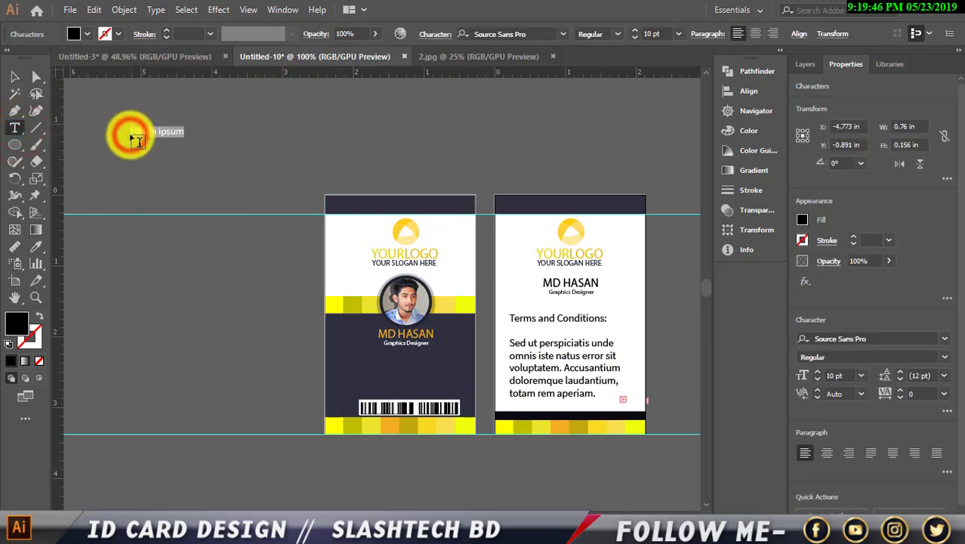
text(ID NO)
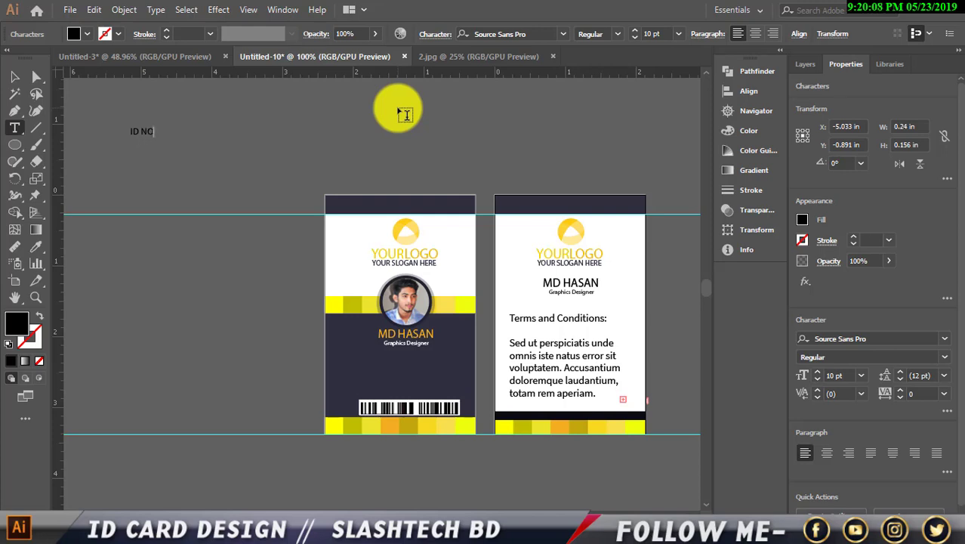
click(14, 76)
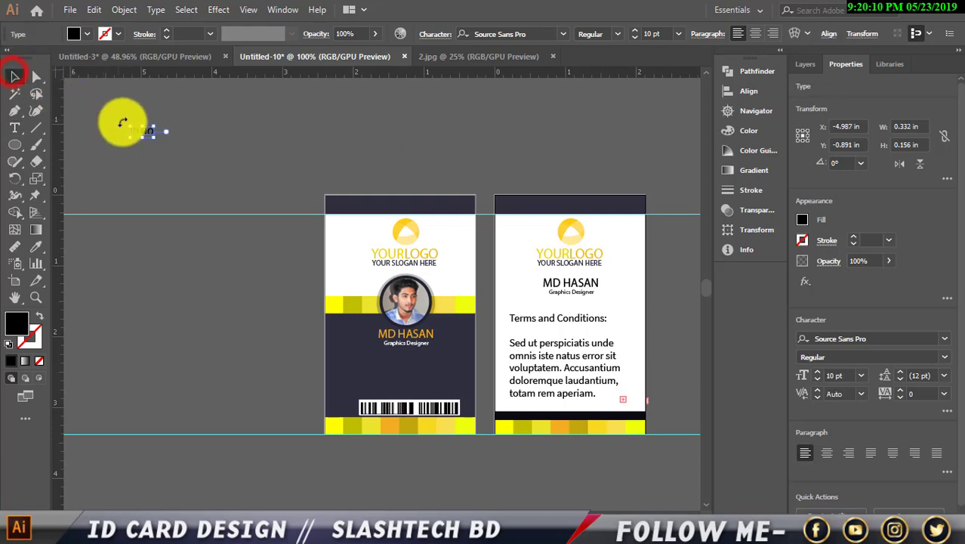
scroll(78, 128, up, 1)
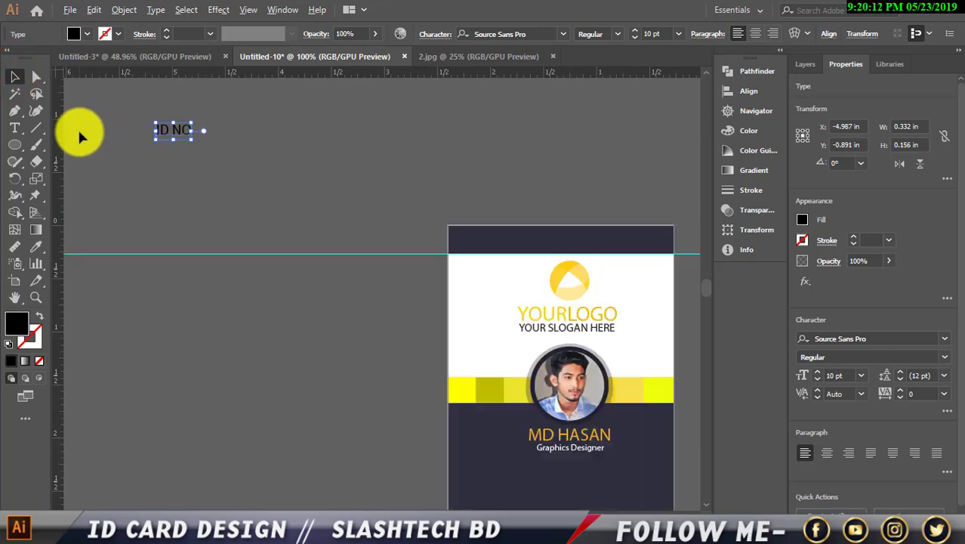
scroll(79, 127, up, 1)
Add a vertical guide to align the labels and clear the second ID NO line's text.
drag(56, 140, 180, 244)
double_click(179, 186)
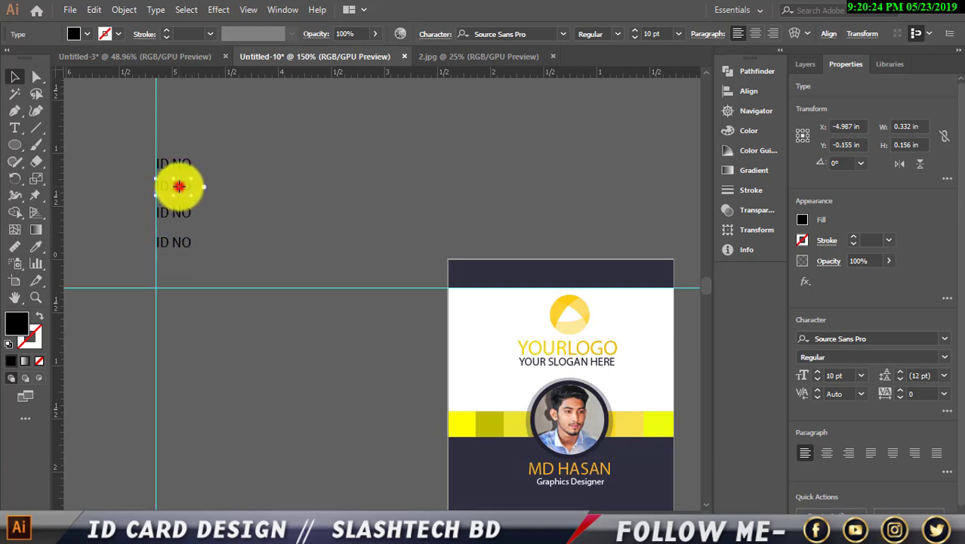
drag(189, 185, 156, 186)
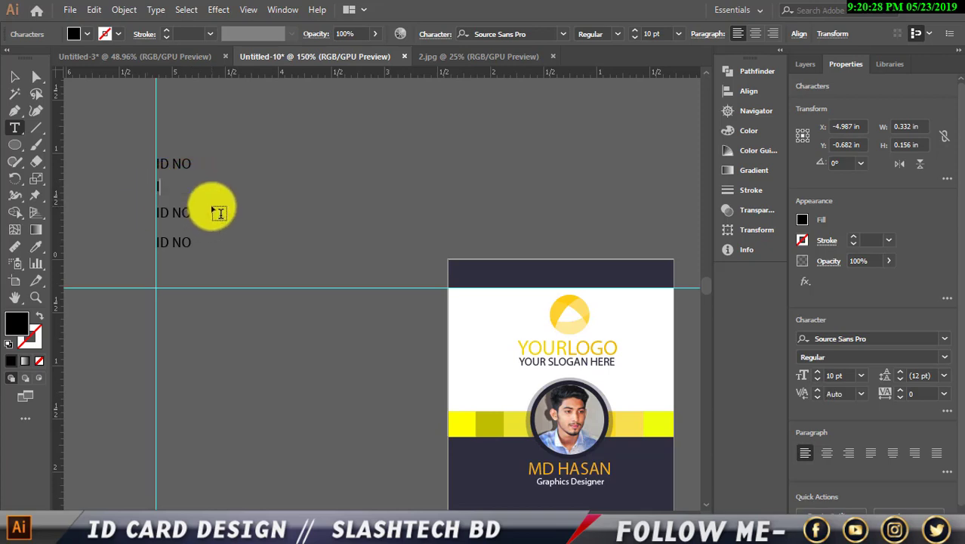